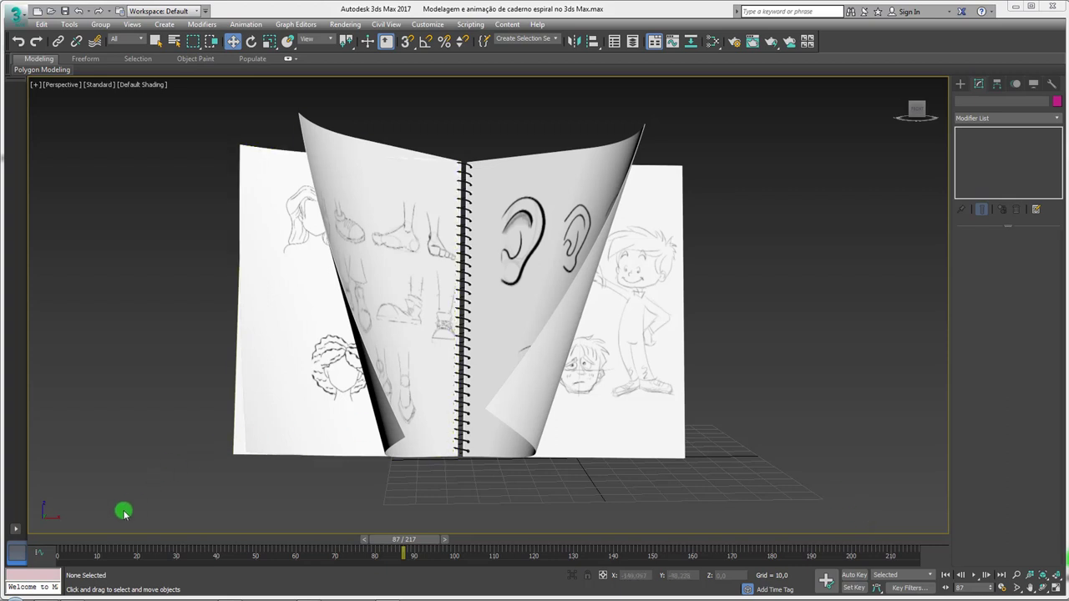
# Step: Rewind the notebook animation to the first frame and play it back from the closed cover
pyautogui.click(87, 543)
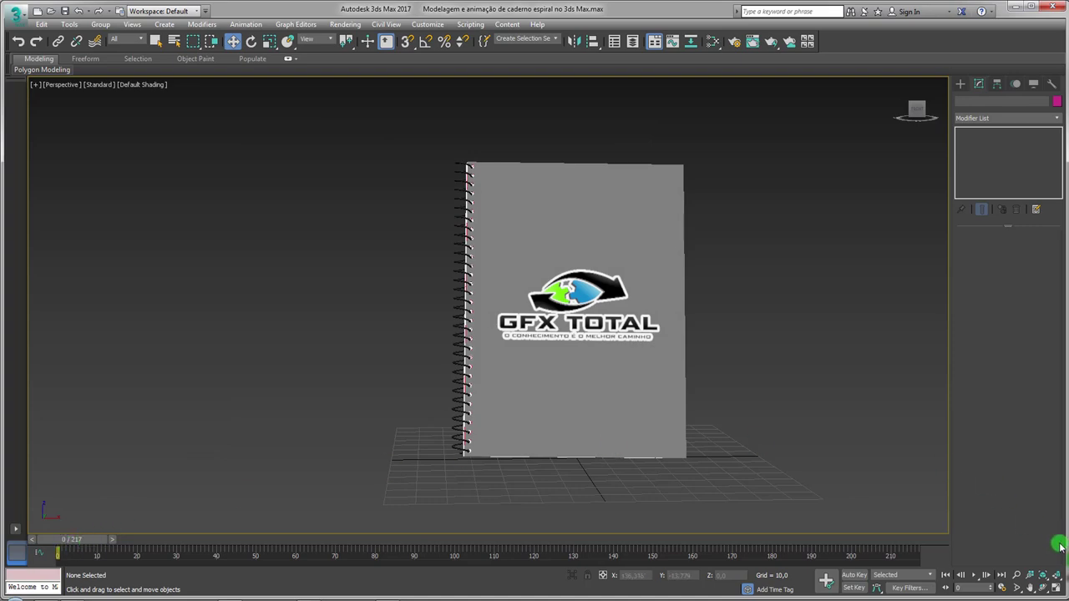
pyautogui.click(975, 575)
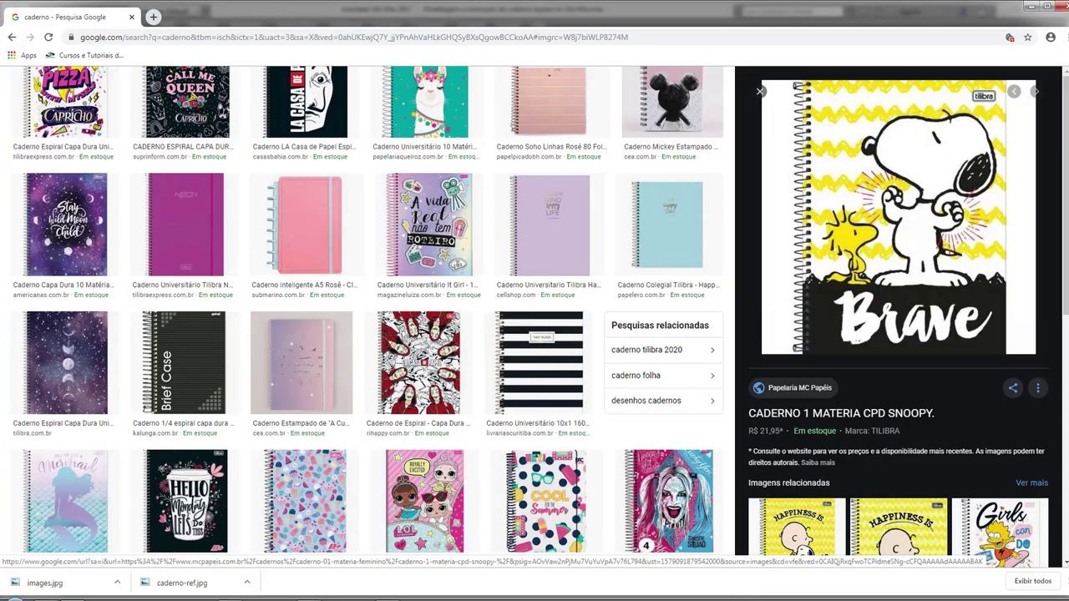
# Step: Scroll through the 'caderno' image results with the Snoopy notebook previewed
pyautogui.scroll(4, 88, 494)
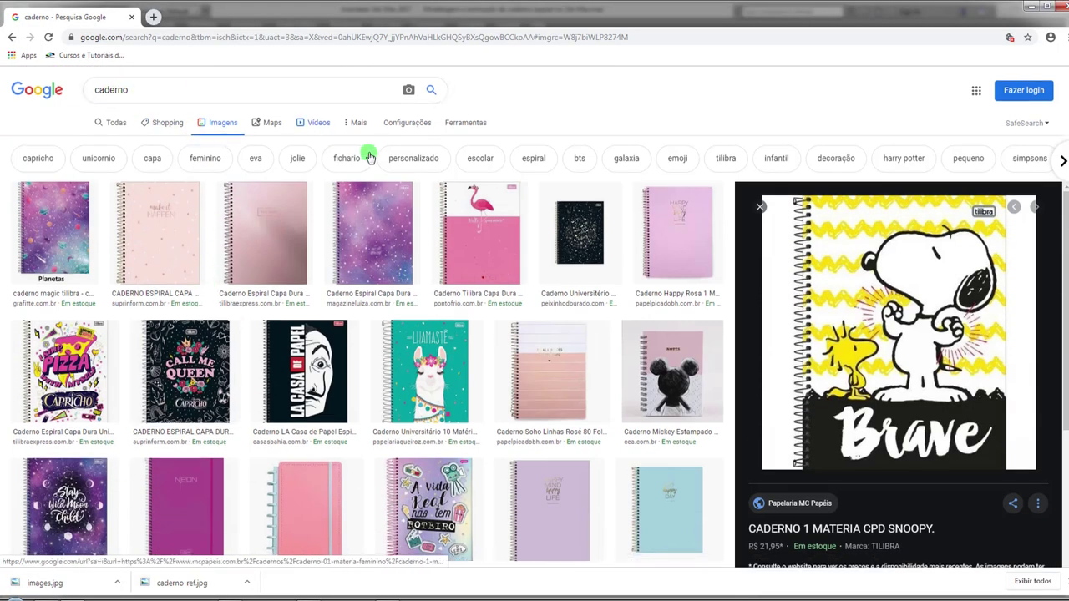
pyautogui.scroll(-3, 354, 394)
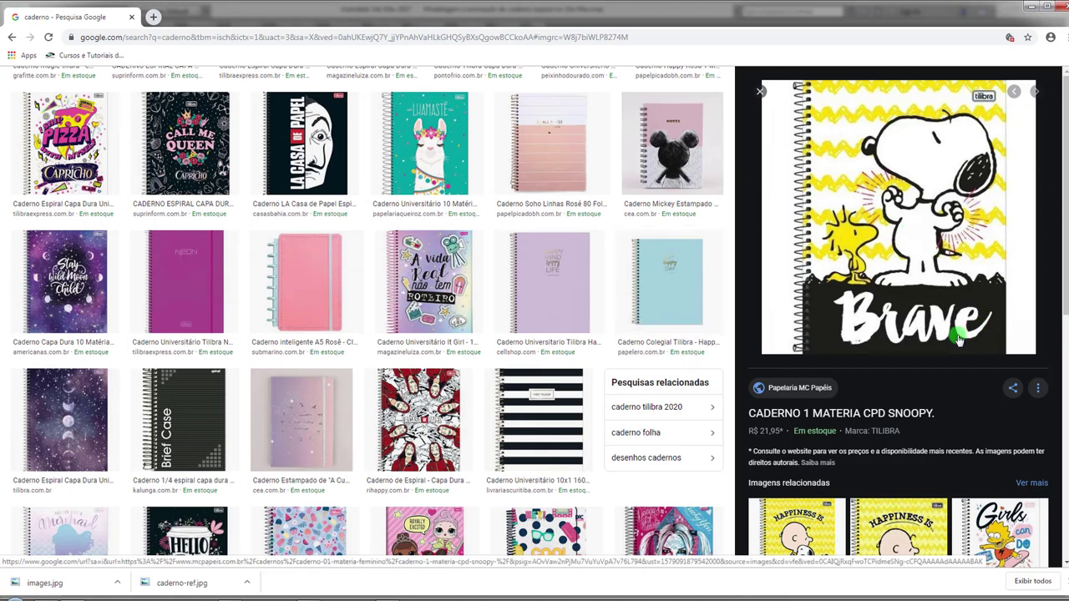
pyautogui.scroll(3, 924, 355)
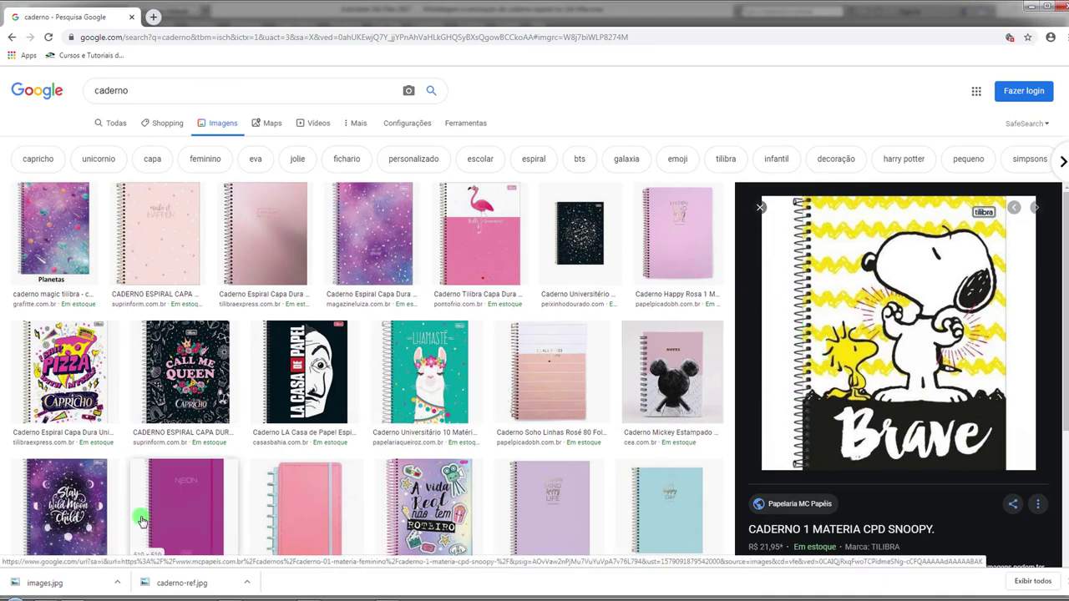
# Step: Shrink the project folder window into the upper left and minimize Chrome to reveal 3ds Max
pyautogui.moveTo(353, 432); pyautogui.dragTo(359, 125)
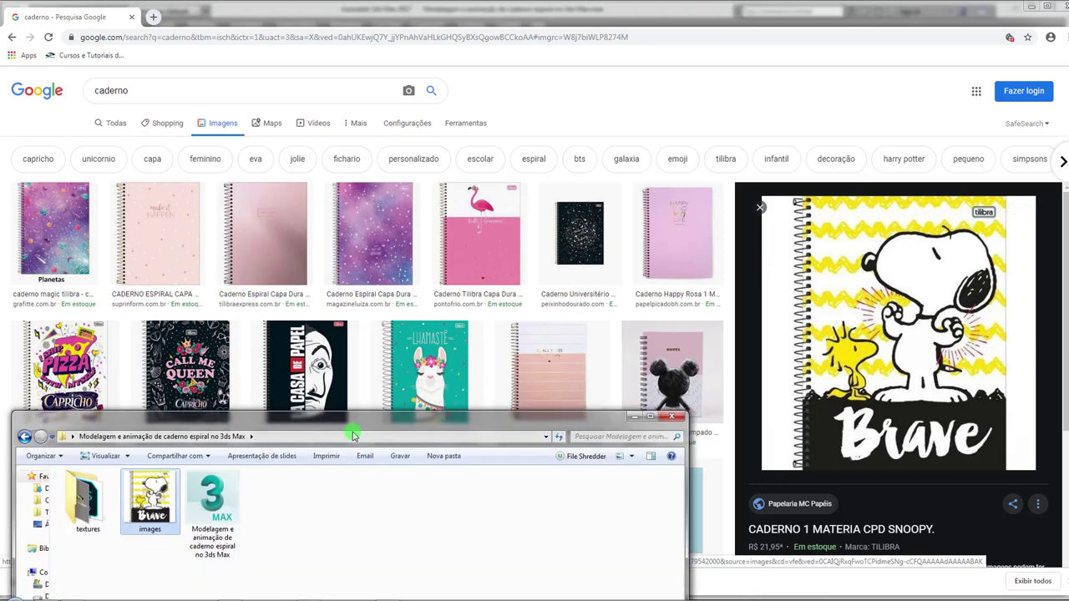
pyautogui.click(319, 268)
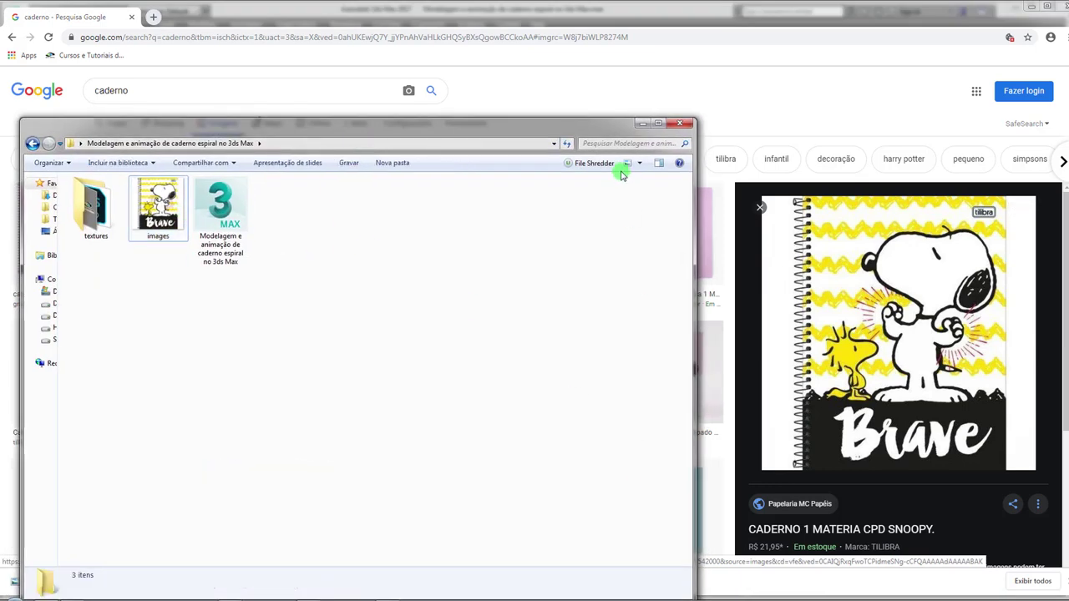
pyautogui.moveTo(618, 118)
pyautogui.mouseDown()
pyautogui.moveTo(612, 102)
pyautogui.moveTo(708, 52)
pyautogui.moveTo(573, 112)
pyautogui.moveTo(451, 133)
pyautogui.mouseUp()
pyautogui.moveTo(357, 143); pyautogui.dragTo(334, 105)
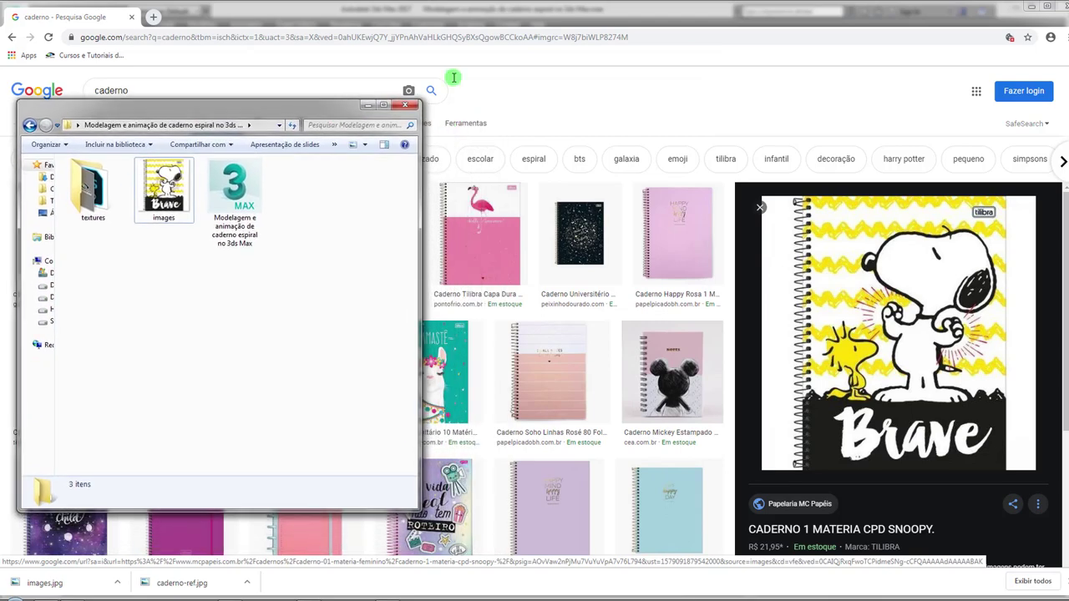
pyautogui.click(1036, 9)
pyautogui.click(1036, 8)
# Step: Reset 3ds Max to an empty scene
pyautogui.click(759, 328)
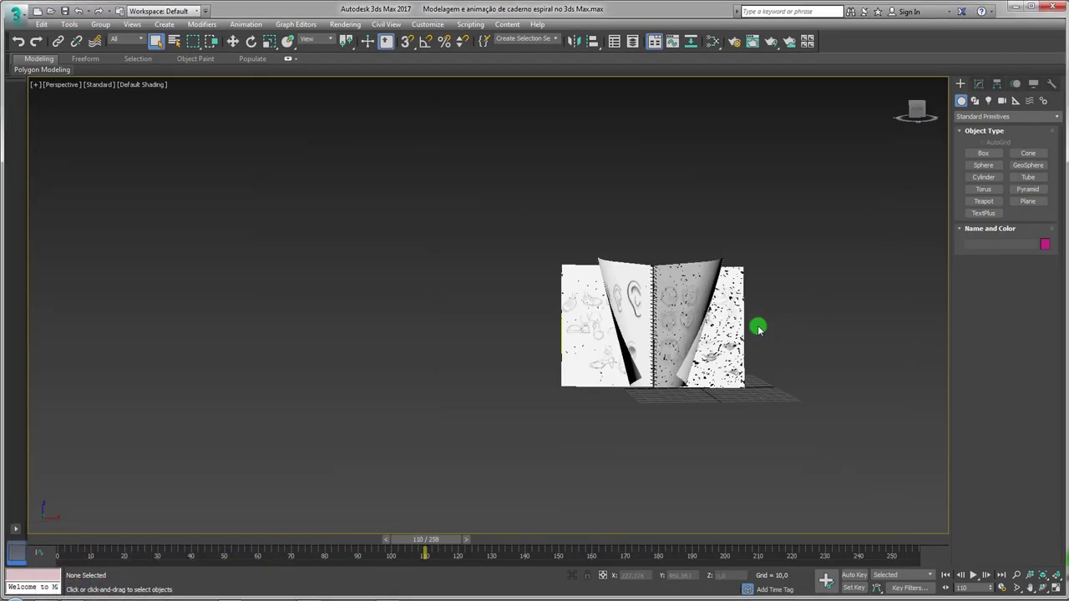
pyautogui.click(17, 15)
pyautogui.click(40, 63)
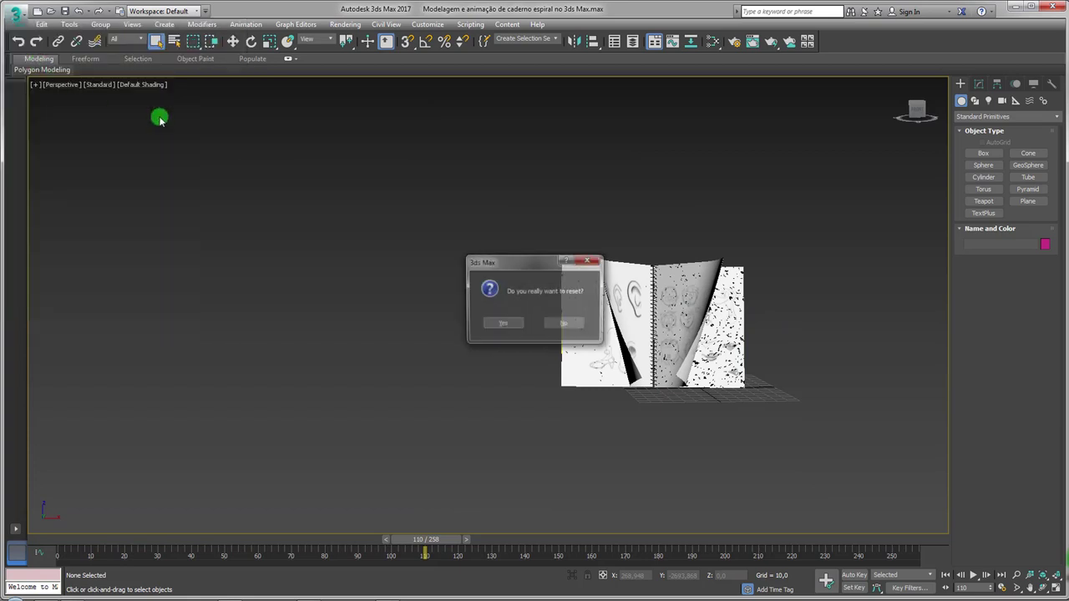
pyautogui.click(507, 324)
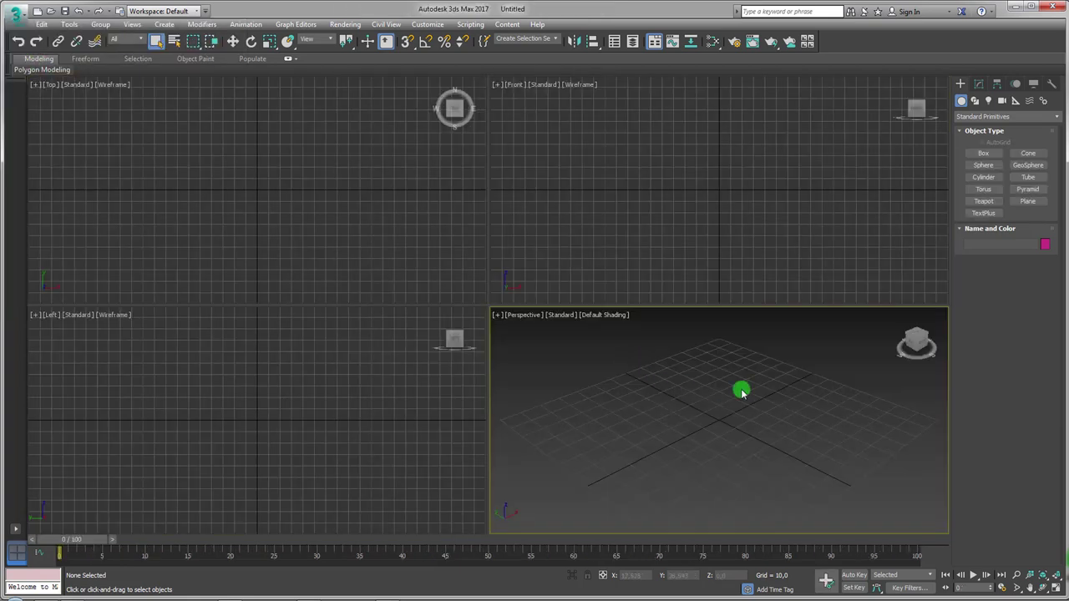
# Step: Create a plane about 101.64 by 78.972 and drop images.jpg onto it as its texture
pyautogui.click(1027, 202)
pyautogui.moveTo(639, 377); pyautogui.dragTo(673, 399)
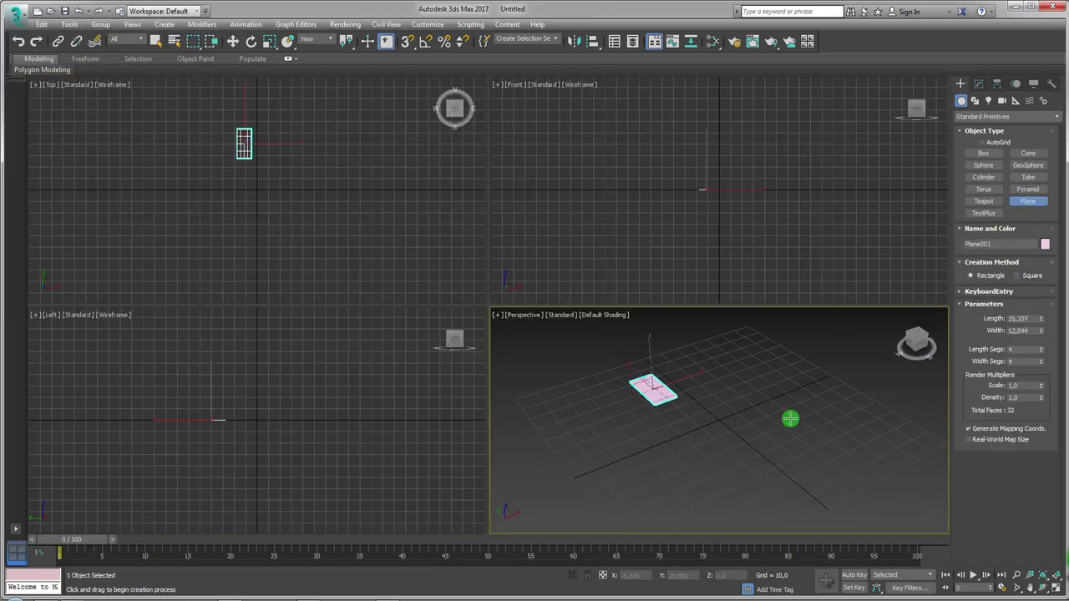
pyautogui.moveTo(789, 418); pyautogui.dragTo(758, 410)
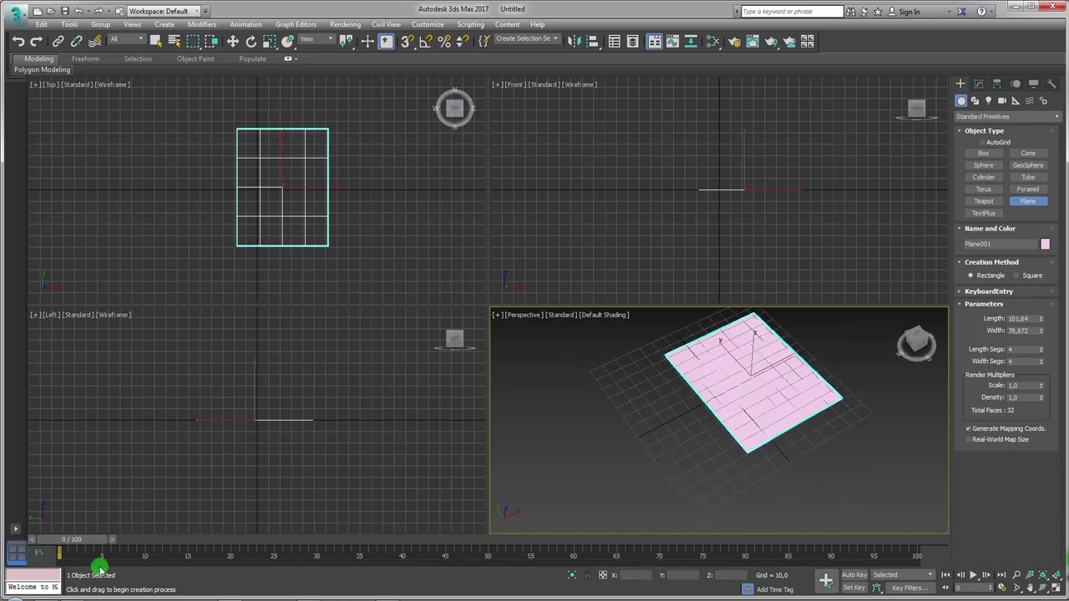
pyautogui.click(99, 565)
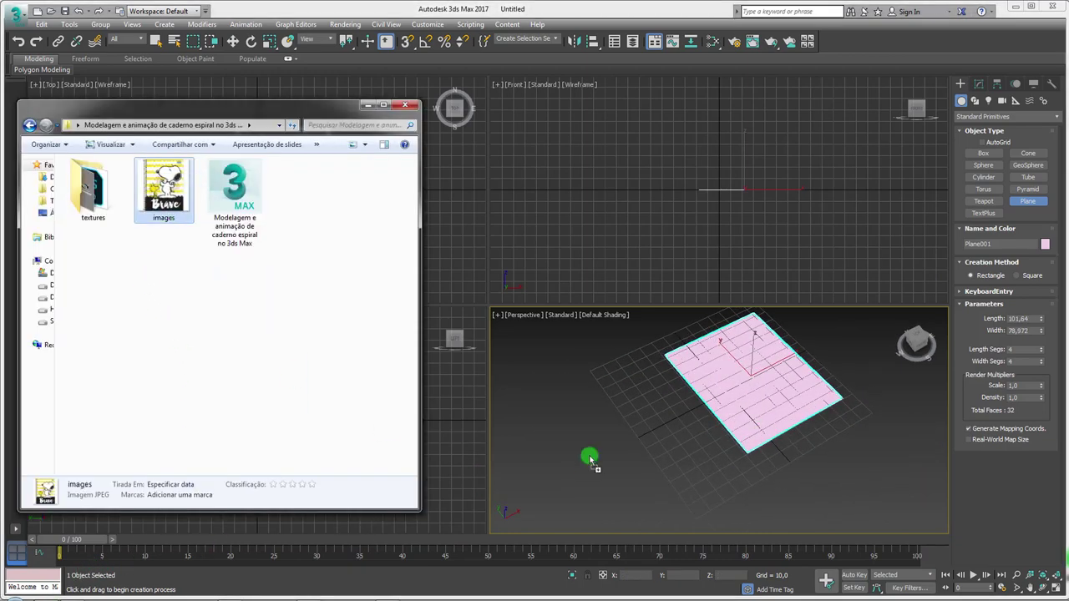
pyautogui.moveTo(147, 218)
pyautogui.mouseDown()
pyautogui.moveTo(756, 405)
pyautogui.moveTo(849, 391)
pyautogui.mouseUp()
pyautogui.click(747, 424)
# Step: Orbit and zoom the perspective view around the textured plane, then activate the Front viewport
pyautogui.press('w')
pyautogui.keyDown('alt'); pyautogui.moveTo(850, 391); pyautogui.dragTo(827, 407, button='middle'); pyautogui.keyUp('alt')
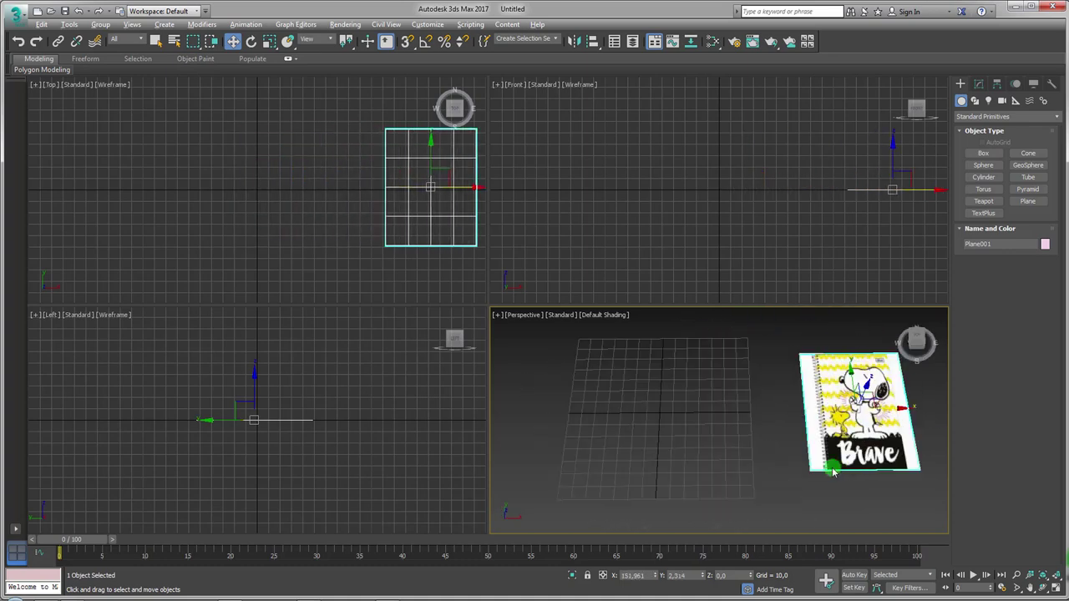
pyautogui.scroll(1, 828, 406)
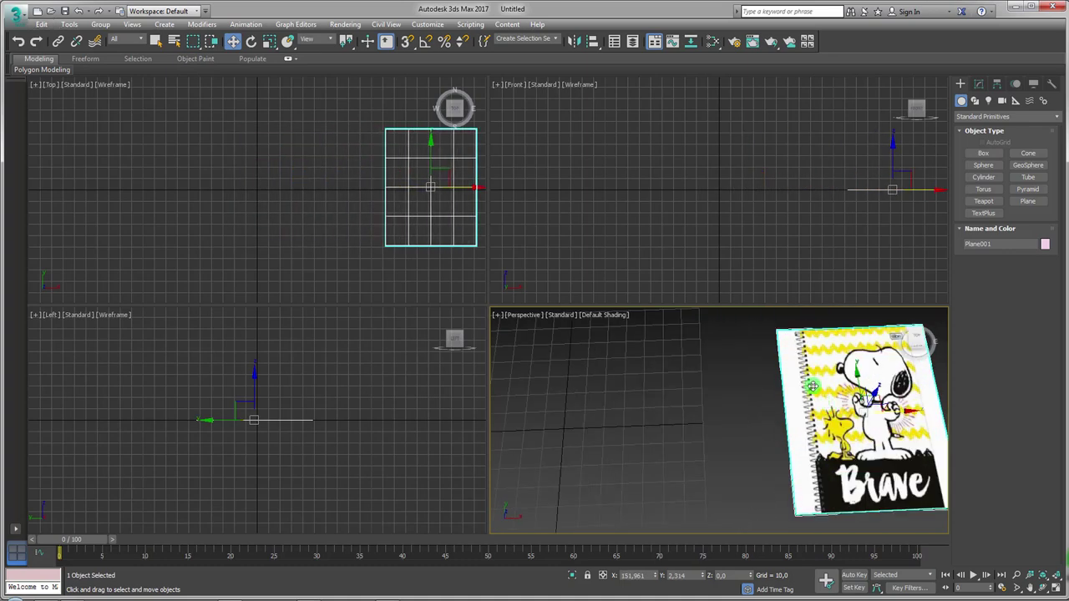
pyautogui.scroll(1, 806, 401)
pyautogui.scroll(1, 780, 398)
pyautogui.scroll(1, 753, 393)
pyautogui.scroll(1, 753, 394)
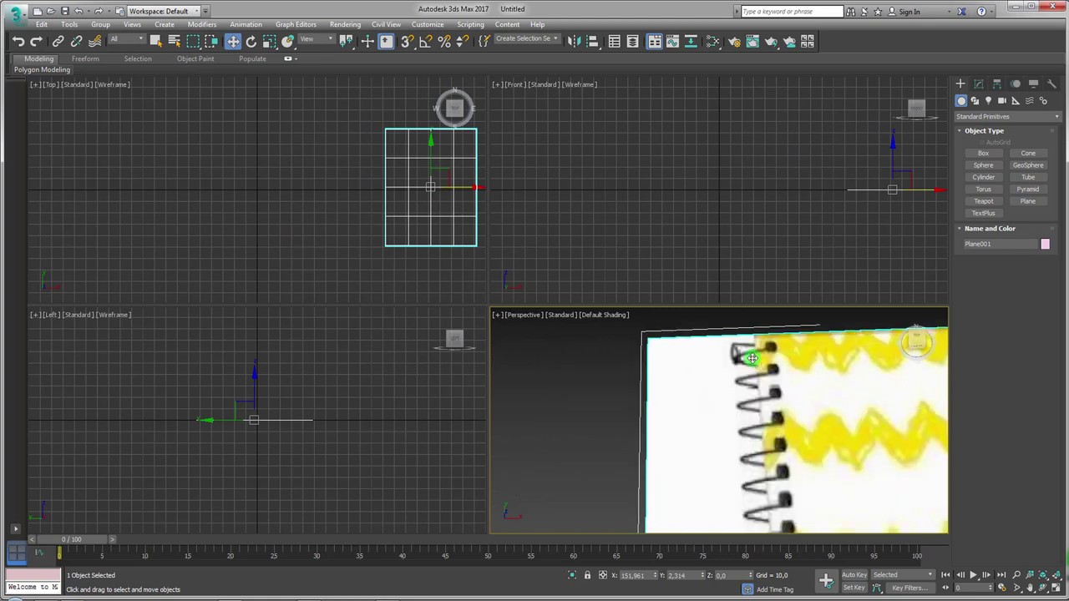
pyautogui.scroll(2, 753, 394)
pyautogui.scroll(-2, 764, 418)
pyautogui.scroll(-1, 781, 447)
pyautogui.scroll(-3, 780, 448)
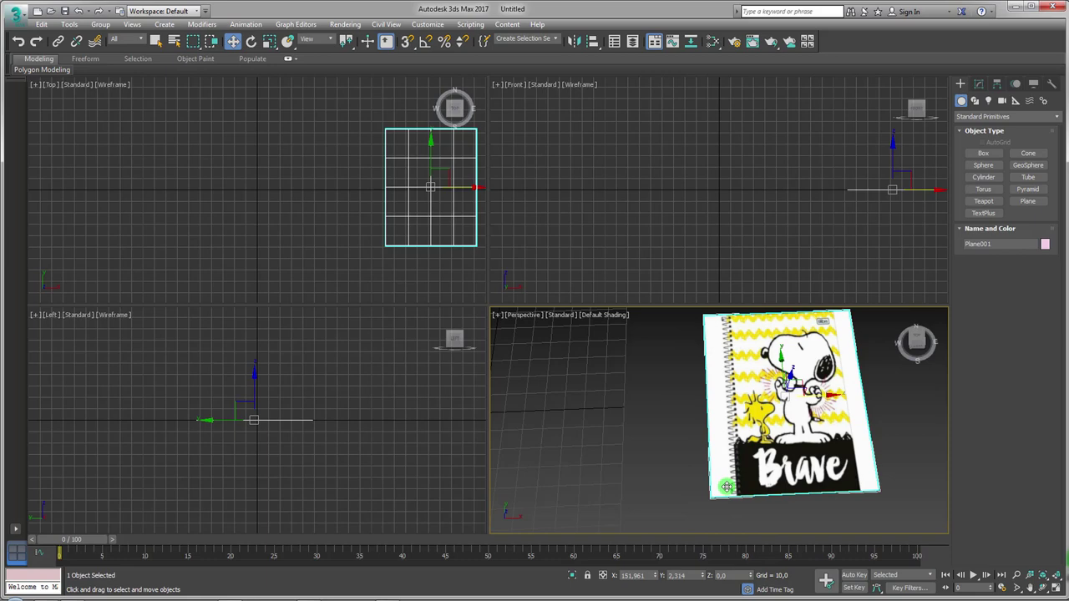
pyautogui.moveTo(659, 468)
pyautogui.keyDown('alt'); pyautogui.mouseDown(button='middle')
pyautogui.moveTo(687, 432)
pyautogui.moveTo(740, 426)
pyautogui.mouseUp(button='middle'); pyautogui.keyUp('alt')
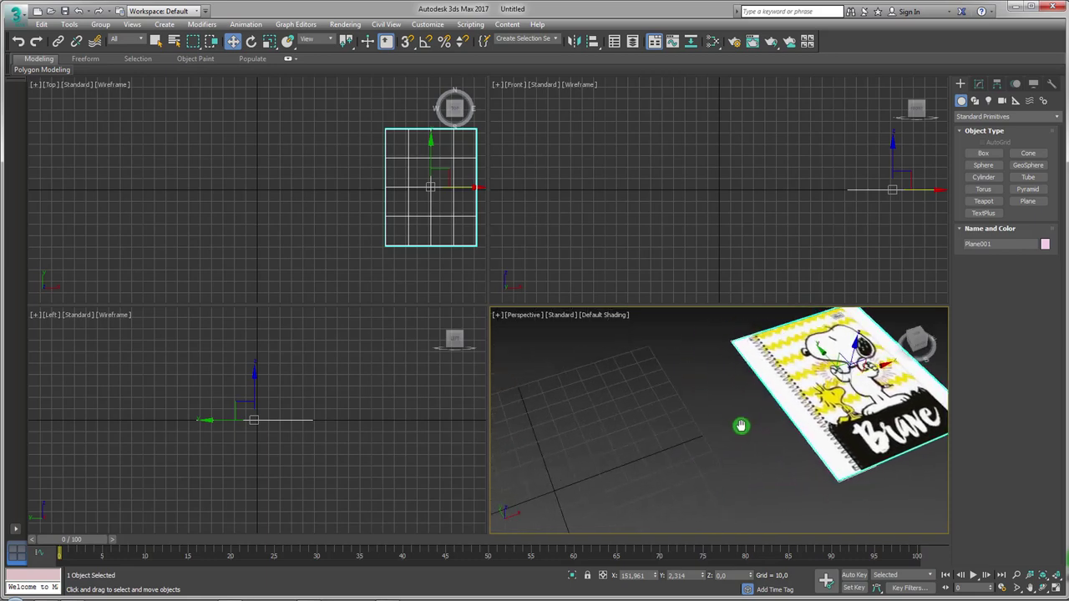
pyautogui.moveTo(723, 193)
pyautogui.mouseDown(button='middle')
pyautogui.moveTo(751, 177)
pyautogui.moveTo(734, 192)
pyautogui.moveTo(713, 189)
pyautogui.mouseUp(button='middle')
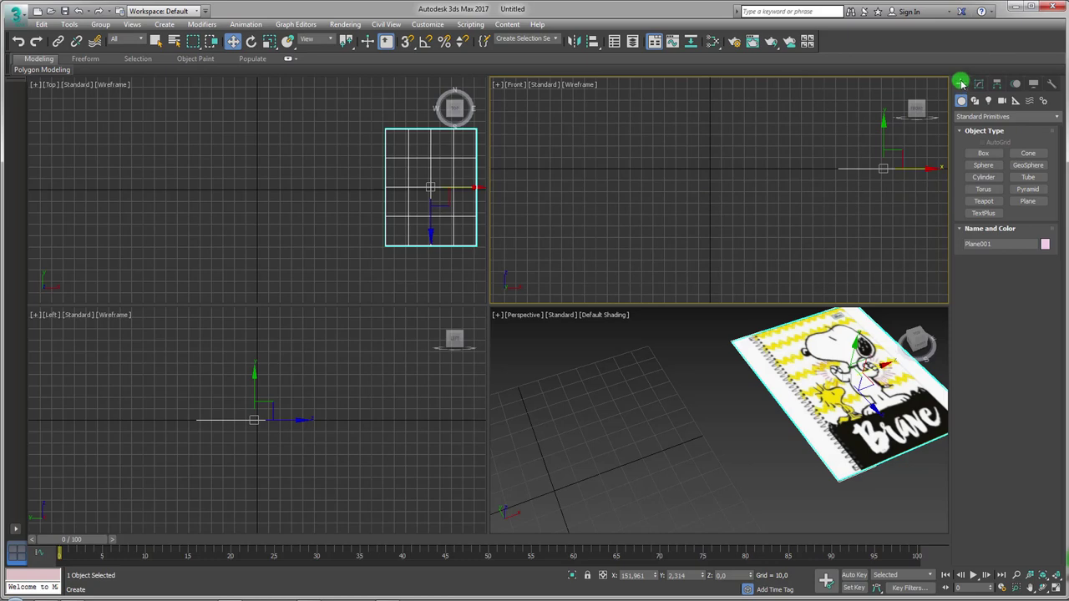
# Step: Draw a small helix in the Front viewport beside the notebook plane
pyautogui.click(975, 101)
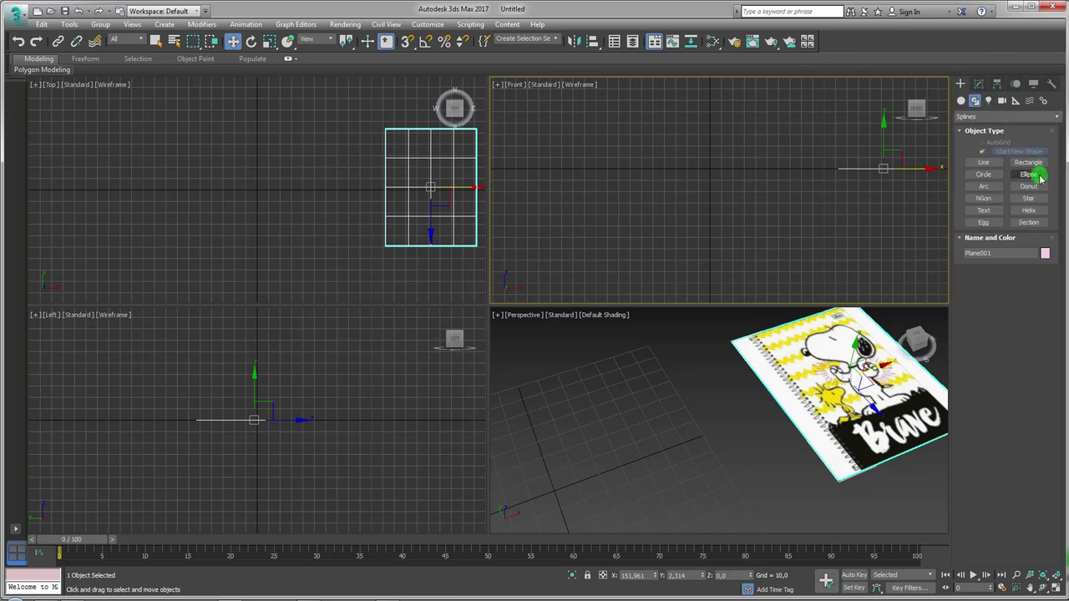
pyautogui.click(1029, 210)
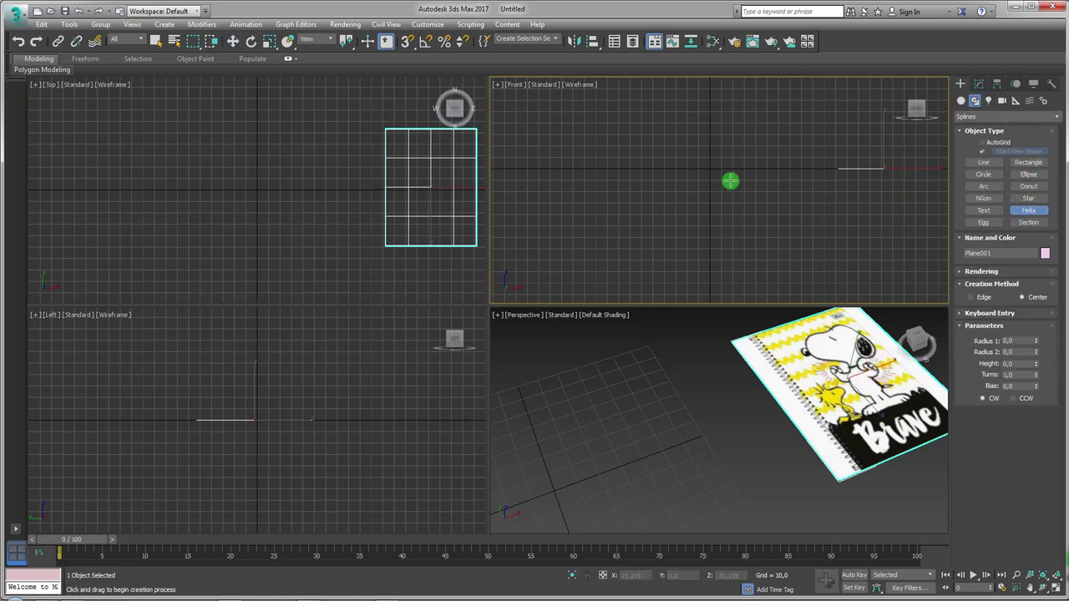
pyautogui.moveTo(709, 167); pyautogui.dragTo(716, 172)
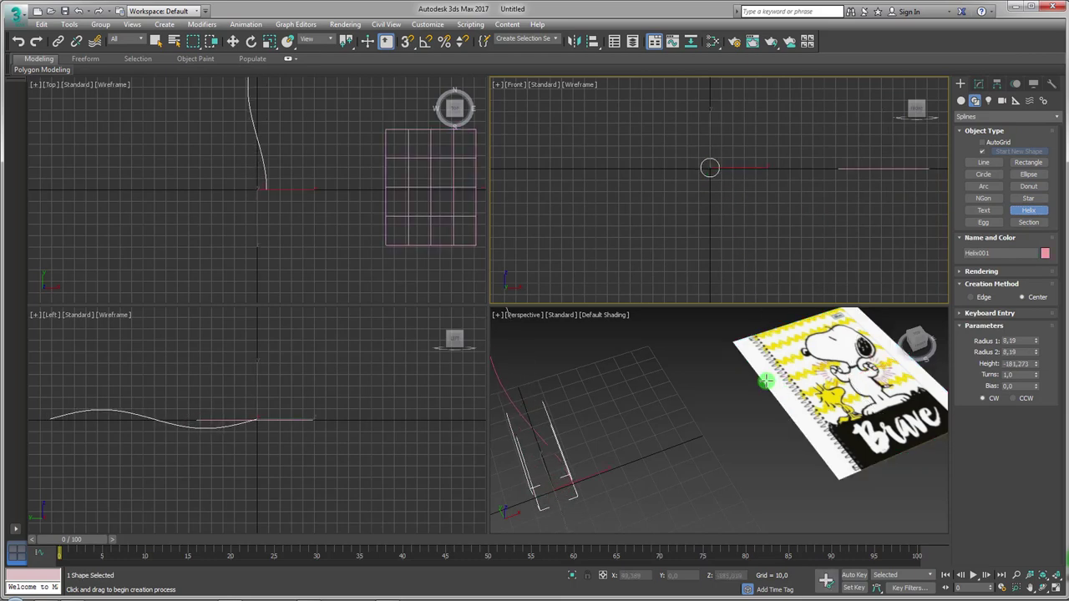
pyautogui.moveTo(627, 431)
pyautogui.keyDown('alt'); pyautogui.mouseDown(button='middle')
pyautogui.moveTo(699, 453)
pyautogui.moveTo(839, 429)
pyautogui.moveTo(771, 377)
pyautogui.moveTo(704, 444)
pyautogui.moveTo(782, 446)
pyautogui.moveTo(759, 460)
pyautogui.moveTo(732, 443)
pyautogui.moveTo(684, 446)
pyautogui.moveTo(684, 415)
pyautogui.moveTo(753, 432)
pyautogui.moveTo(981, 373)
pyautogui.mouseUp(button='middle'); pyautogui.keyUp('alt')
# Step: Show edged faces, hide selection brackets, and give the helix 32 turns
pyautogui.press('F4')
pyautogui.press('j')
pyautogui.moveTo(1035, 379)
pyautogui.mouseDown()
pyautogui.moveTo(1021, 261)
pyautogui.moveTo(1022, 345)
pyautogui.mouseUp()
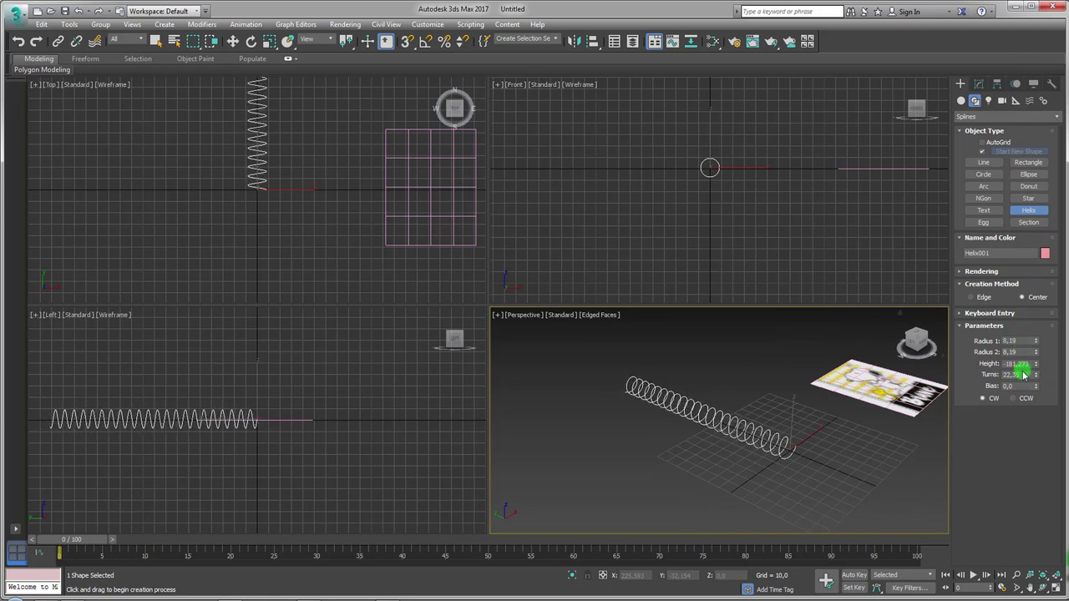
pyautogui.moveTo(1024, 374); pyautogui.dragTo(982, 375)
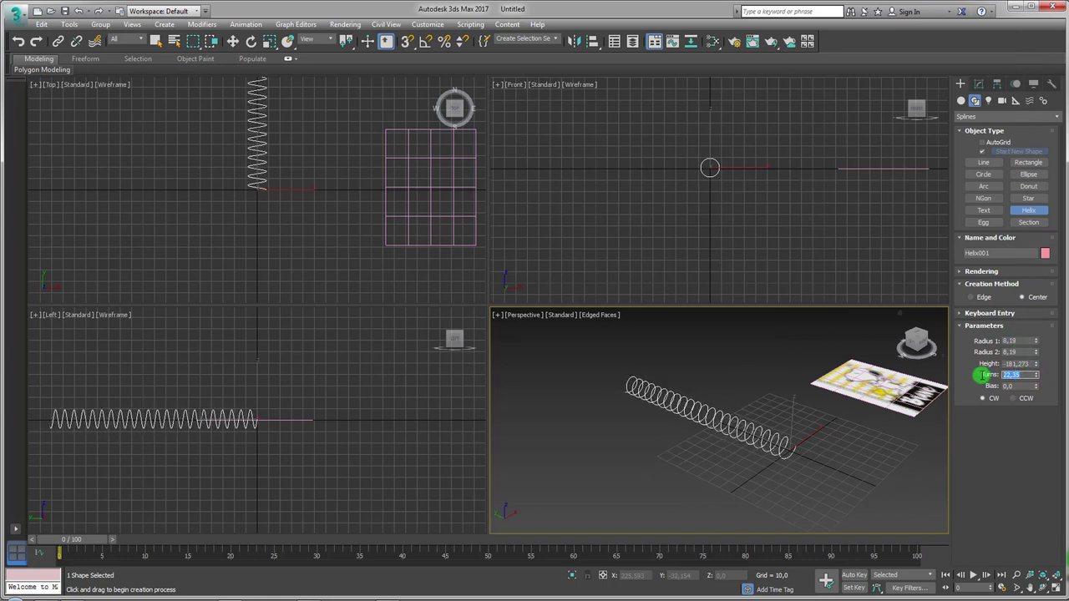
pyautogui.write('32')
pyautogui.press('Return')
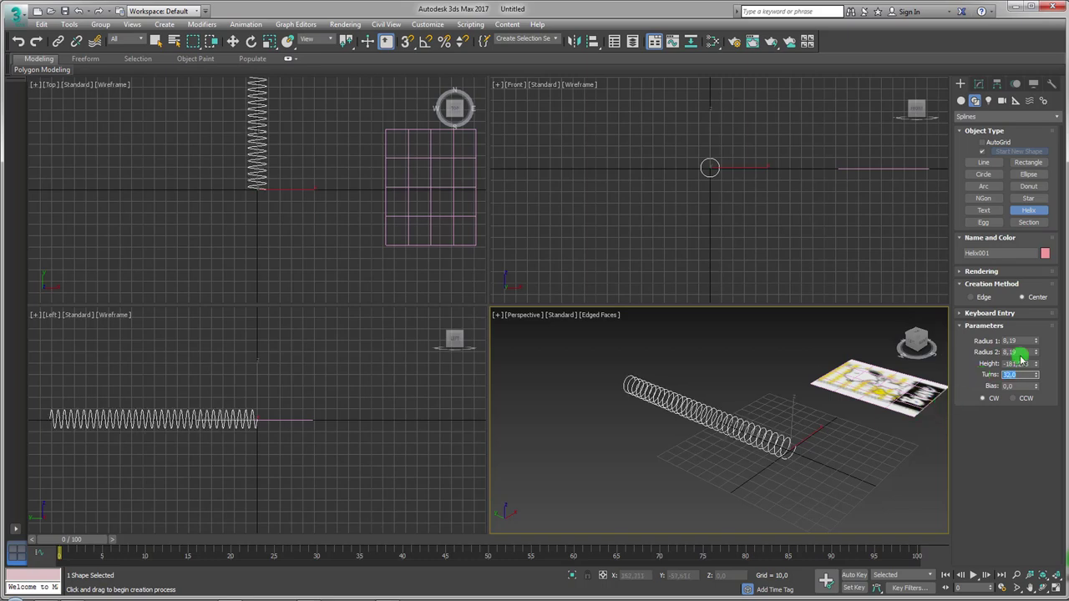
# Step: Set both helix radii to 3,0 and shorten its height to about -143
pyautogui.moveTo(1022, 340); pyautogui.dragTo(966, 351)
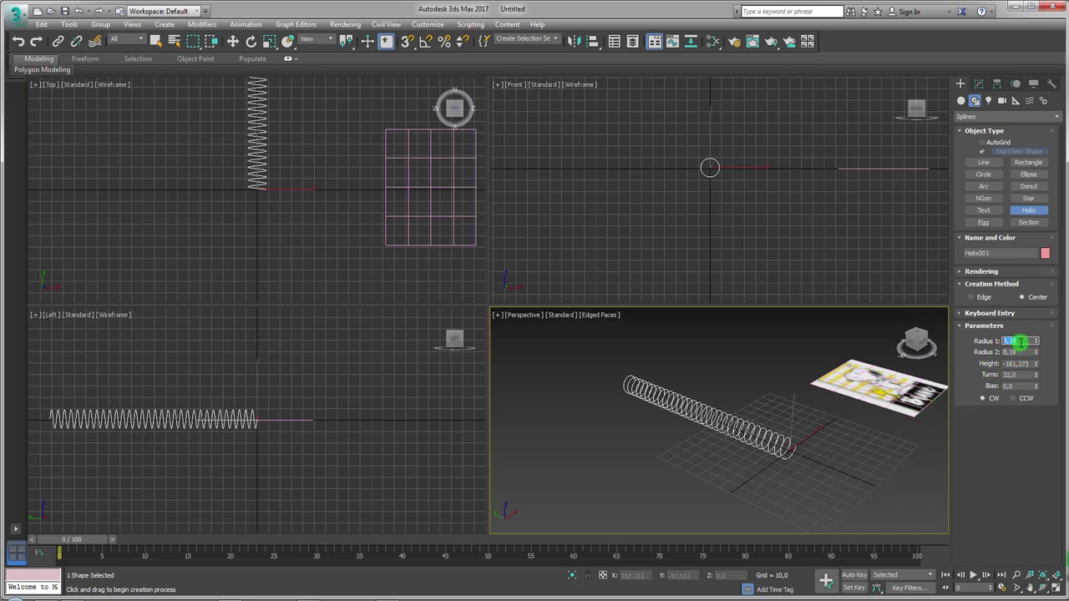
pyautogui.moveTo(1022, 351); pyautogui.dragTo(983, 351)
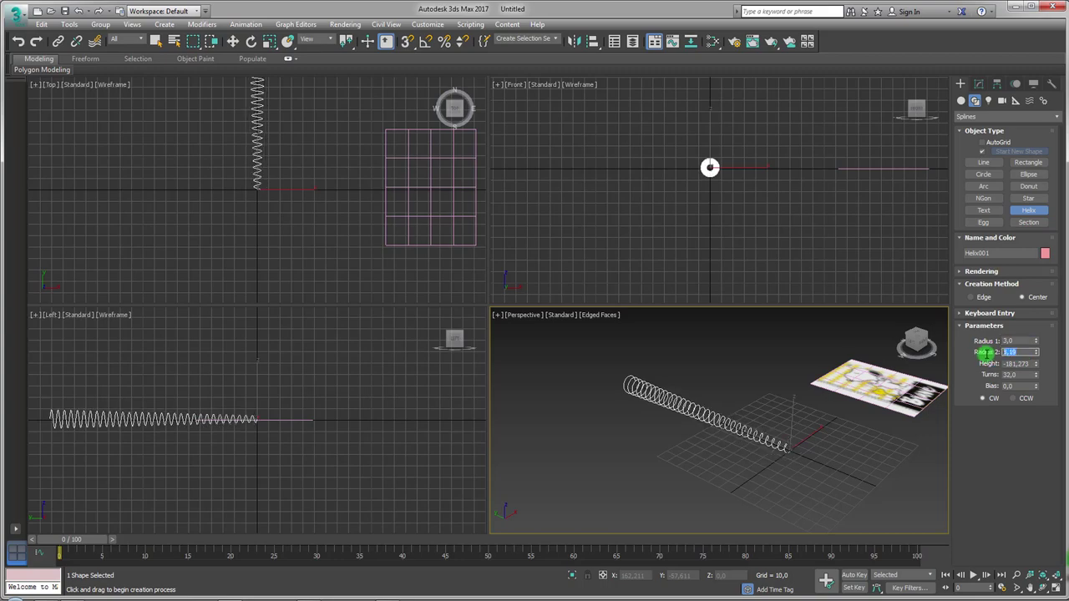
pyautogui.write('3')
pyautogui.press('Return')
pyautogui.moveTo(757, 415); pyautogui.dragTo(780, 417, button='middle')
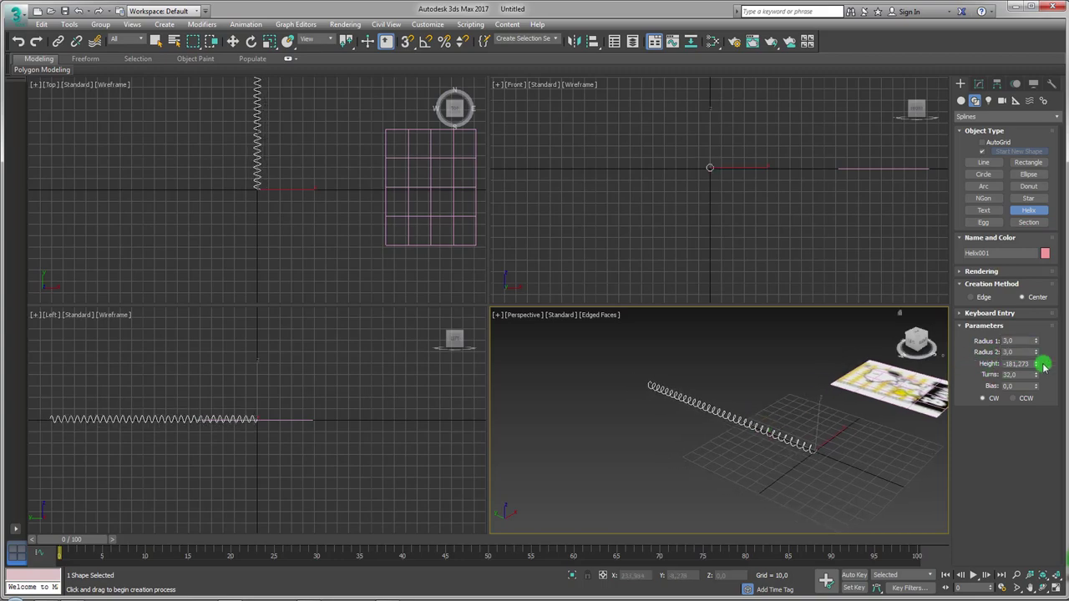
pyautogui.moveTo(1038, 354); pyautogui.dragTo(1036, 412)
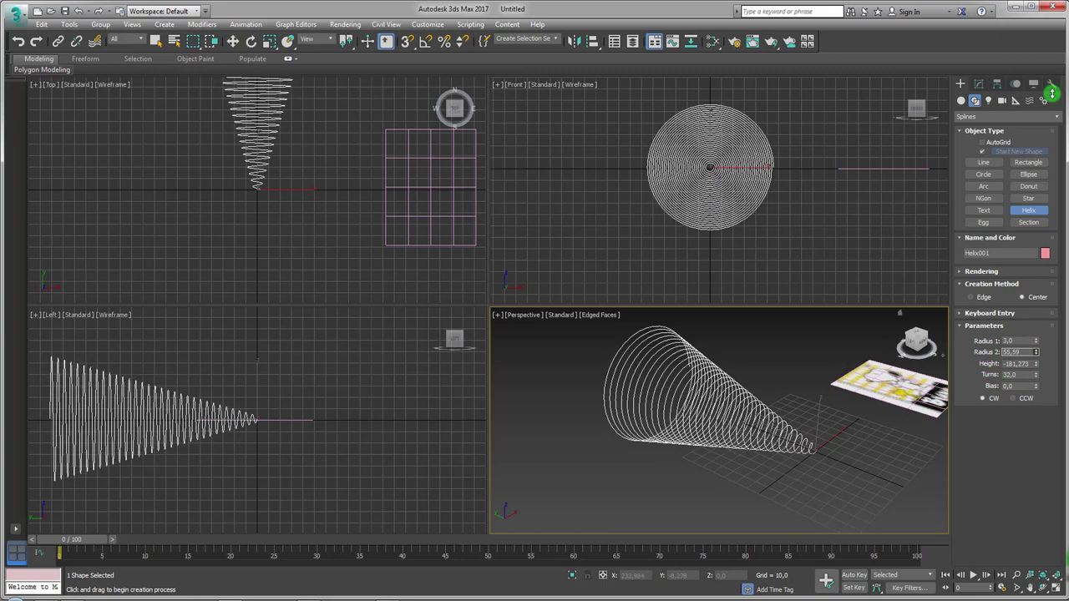
pyautogui.moveTo(1036, 412); pyautogui.dragTo(929, 384)
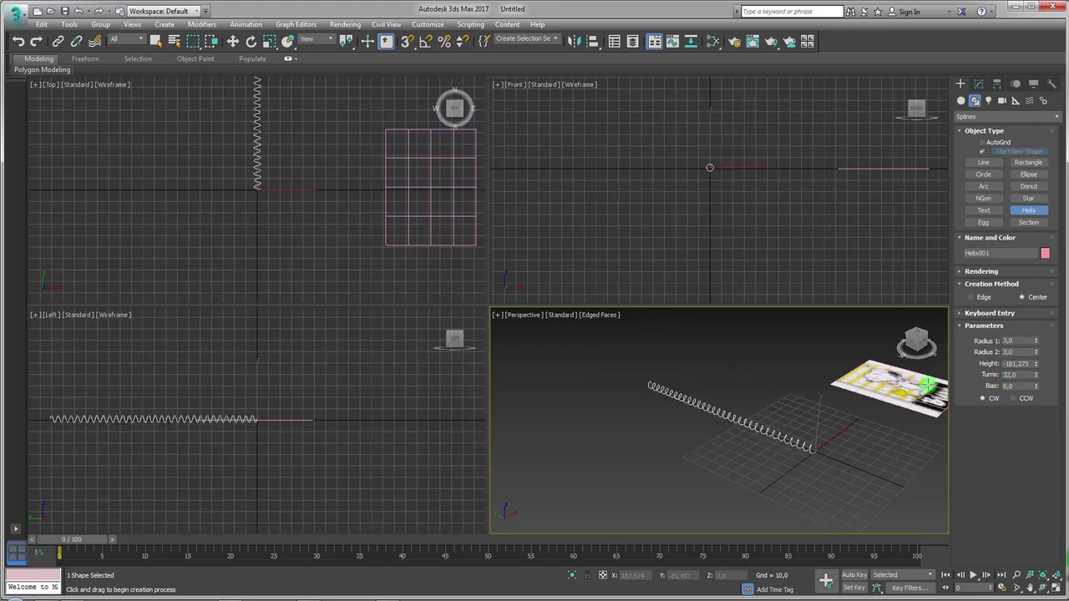
pyautogui.keyDown('alt'); pyautogui.moveTo(832, 399); pyautogui.dragTo(773, 429, button='middle'); pyautogui.keyUp('alt')
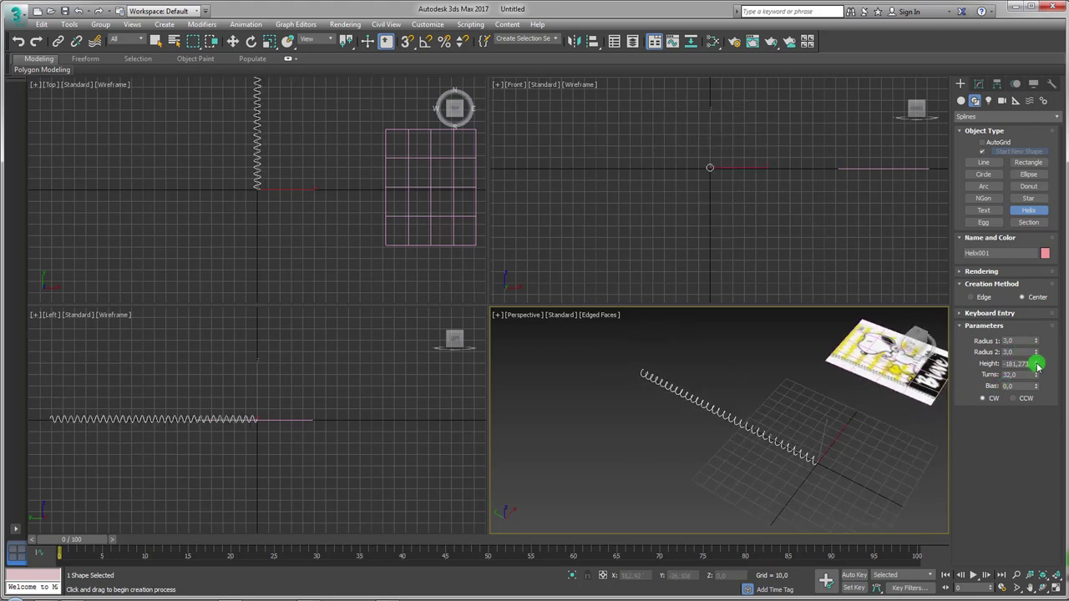
pyautogui.moveTo(1037, 365); pyautogui.dragTo(1037, 359)
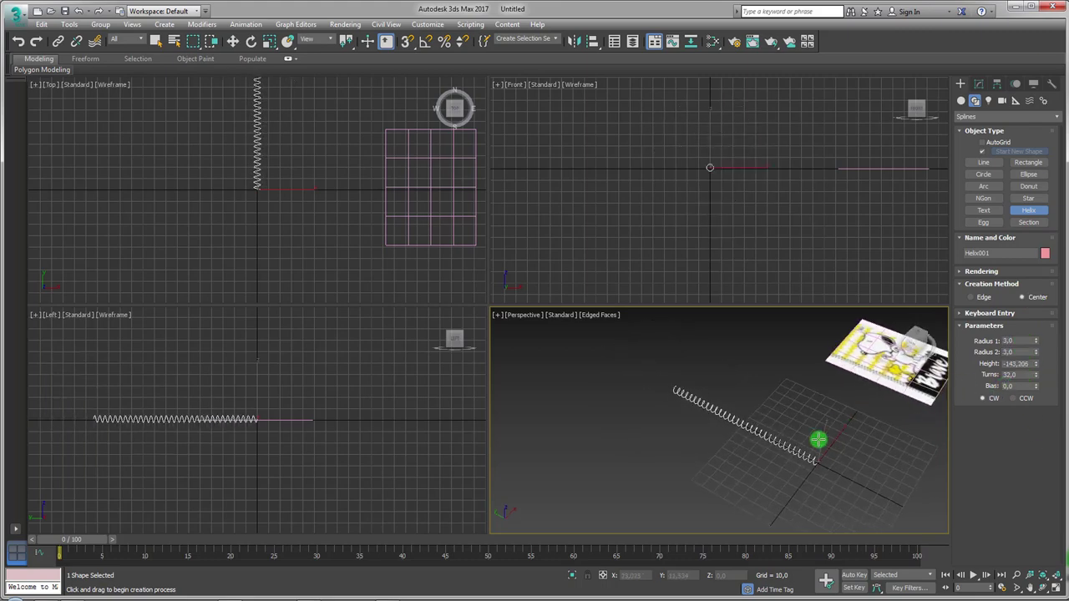
pyautogui.keyDown('alt'); pyautogui.moveTo(819, 439); pyautogui.dragTo(869, 380, button='middle'); pyautogui.keyUp('alt')
# Step: Move the notebook plane toward the grid centre and place the coil along its left edge
pyautogui.rightClick(861, 432)
pyautogui.click(865, 427)
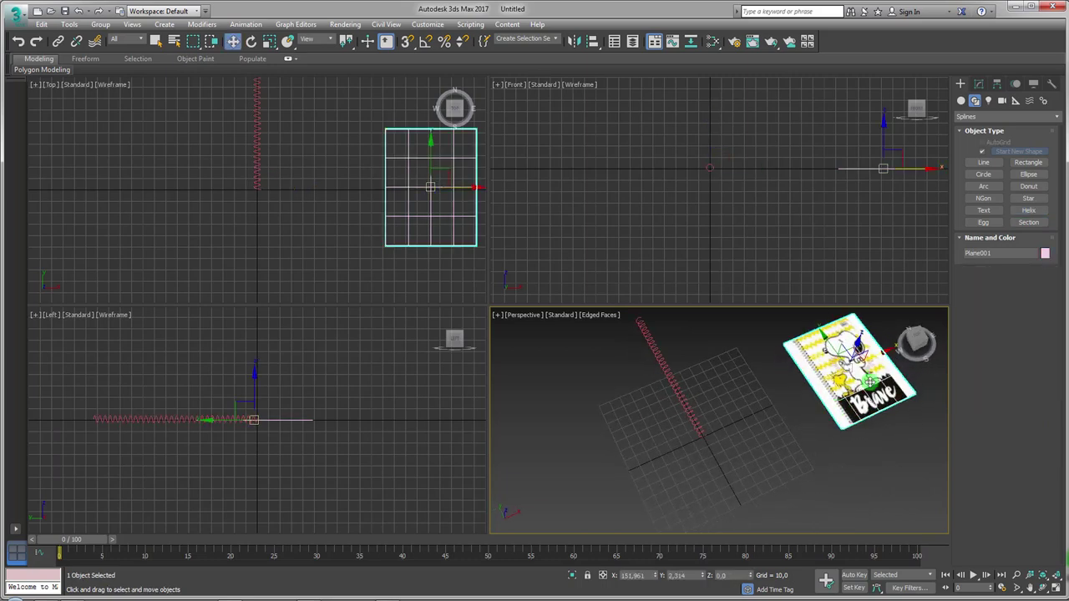
pyautogui.moveTo(879, 355); pyautogui.dragTo(653, 366)
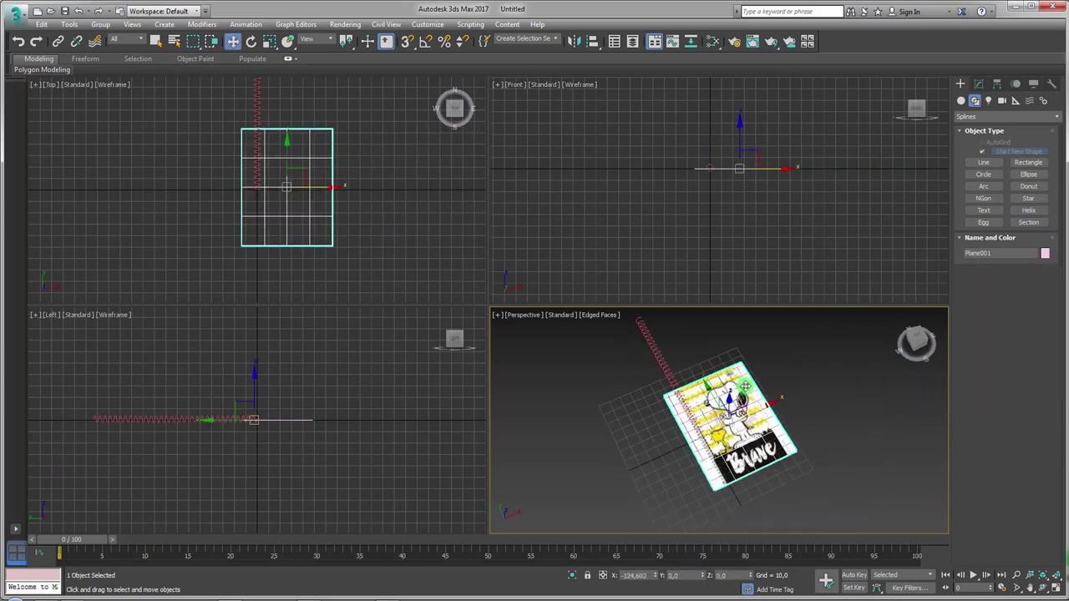
pyautogui.click(653, 364)
pyautogui.keyDown('alt'); pyautogui.moveTo(653, 364); pyautogui.dragTo(702, 426, button='middle'); pyautogui.keyUp('alt')
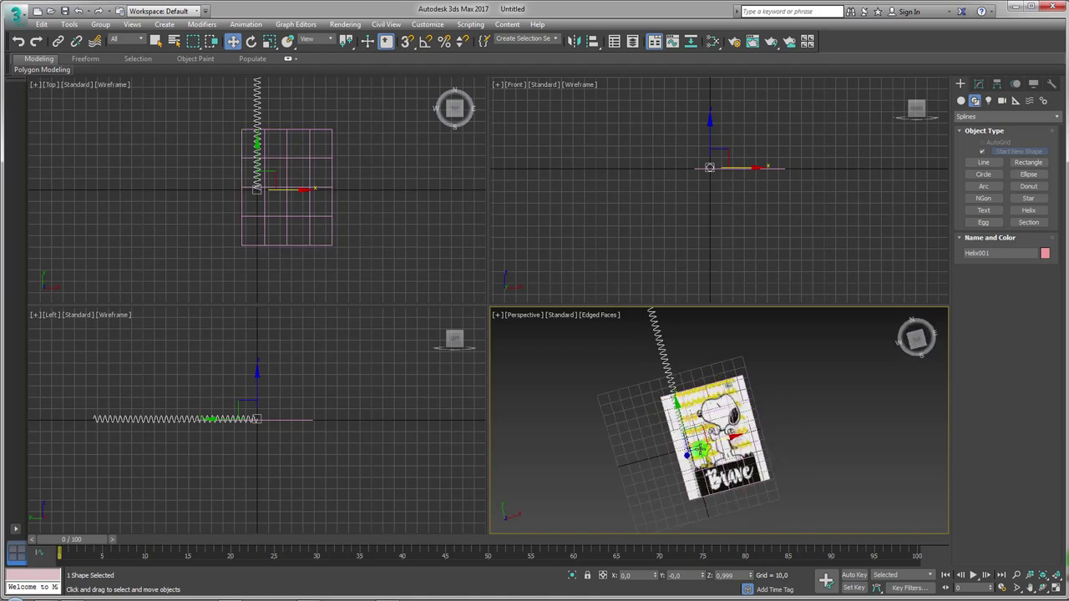
pyautogui.moveTo(702, 426); pyautogui.dragTo(735, 501)
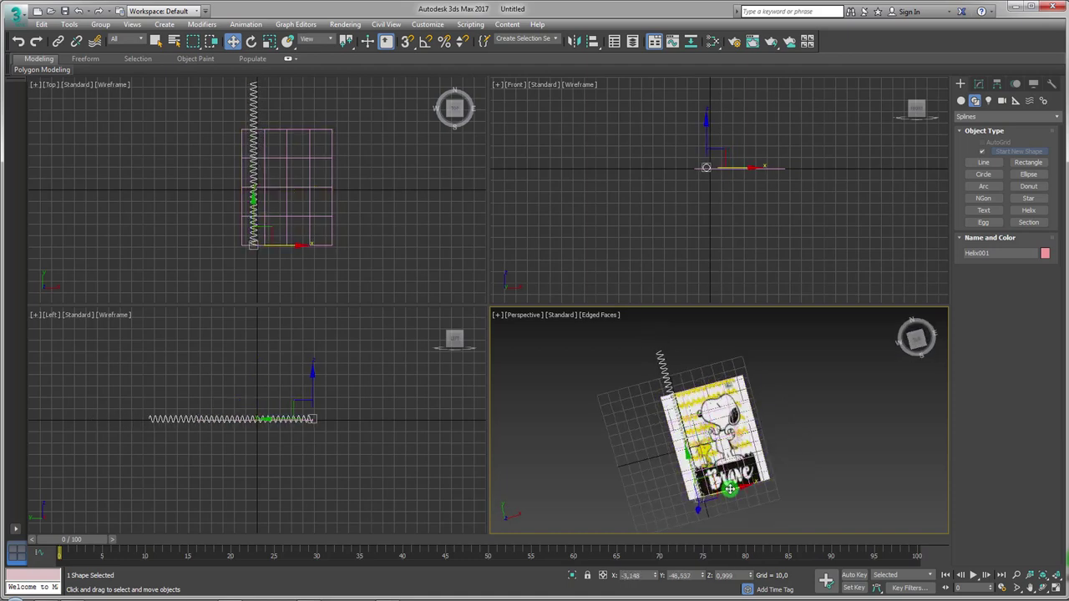
pyautogui.moveTo(734, 501)
pyautogui.mouseDown(button='middle')
pyautogui.moveTo(783, 415)
pyautogui.moveTo(806, 458)
pyautogui.moveTo(812, 380)
pyautogui.moveTo(789, 370)
pyautogui.moveTo(882, 432)
pyautogui.mouseUp(button='middle')
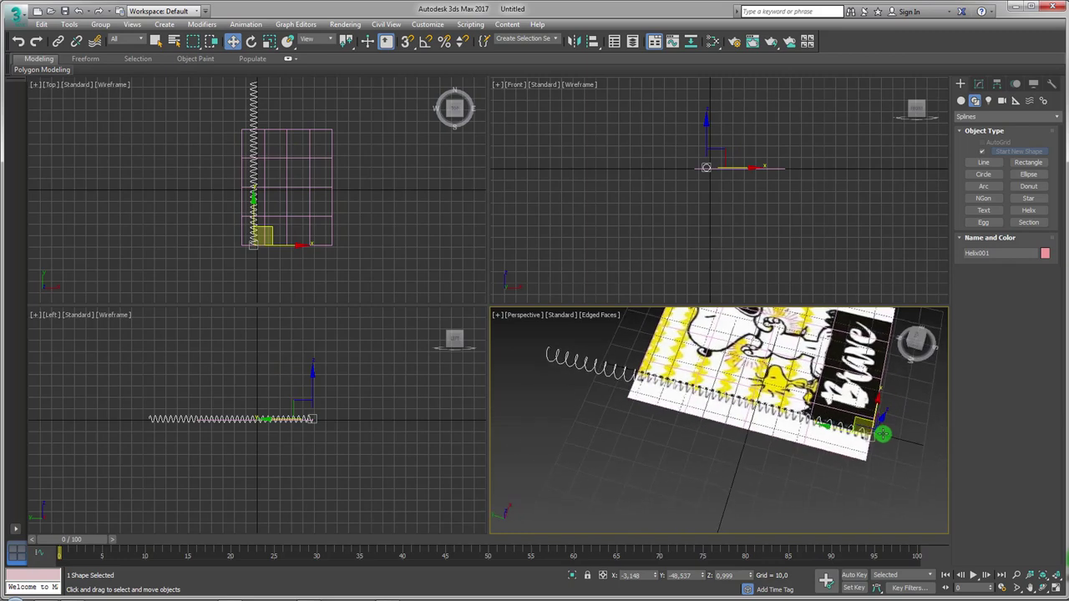
# Step: Set the helix Height to -103,108 in the Modify panel
pyautogui.click(979, 85)
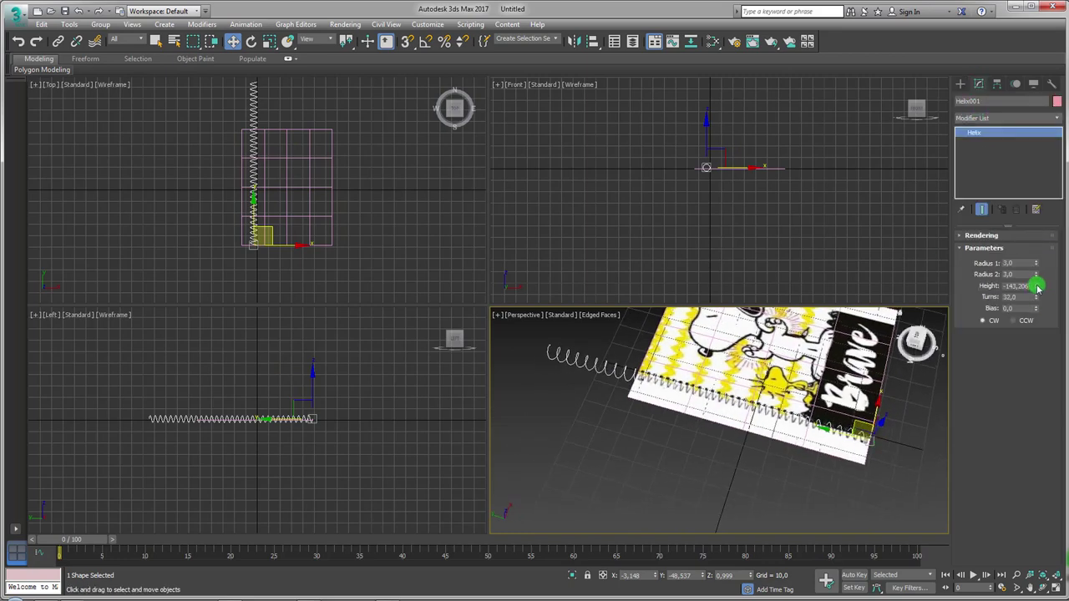
pyautogui.moveTo(1036, 285); pyautogui.dragTo(1046, 268)
pyautogui.moveTo(916, 342)
pyautogui.mouseDown()
pyautogui.moveTo(813, 401)
pyautogui.moveTo(892, 392)
pyautogui.mouseUp()
pyautogui.click(813, 401)
pyautogui.scroll(-5, 813, 401)
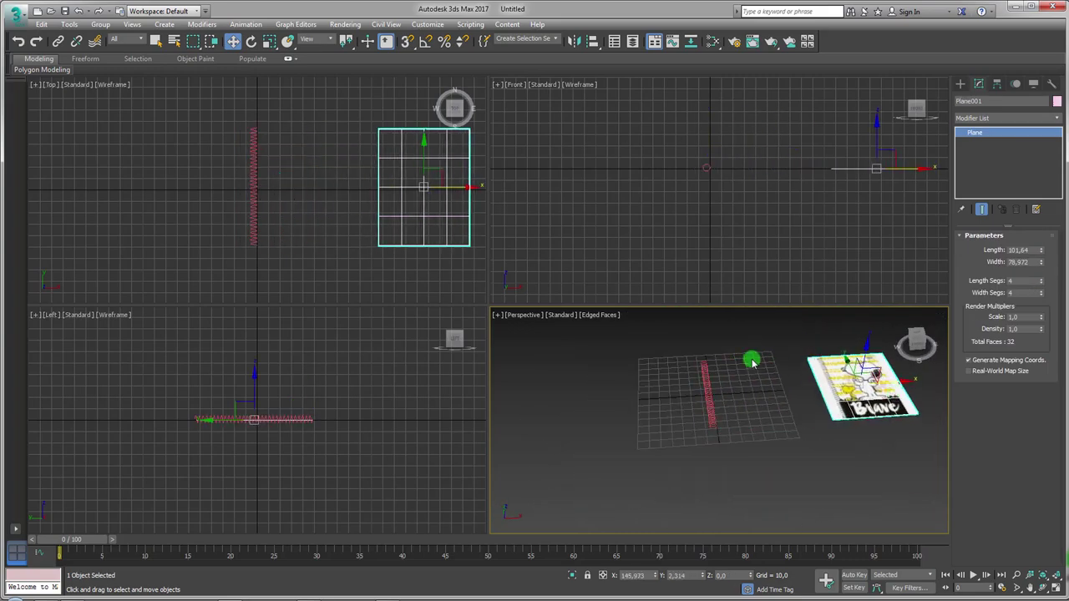
pyautogui.click(712, 420)
pyautogui.moveTo(758, 406)
pyautogui.keyDown('alt'); pyautogui.mouseDown(button='middle')
pyautogui.moveTo(749, 468)
pyautogui.moveTo(761, 409)
pyautogui.mouseUp(button='middle'); pyautogui.keyUp('alt')
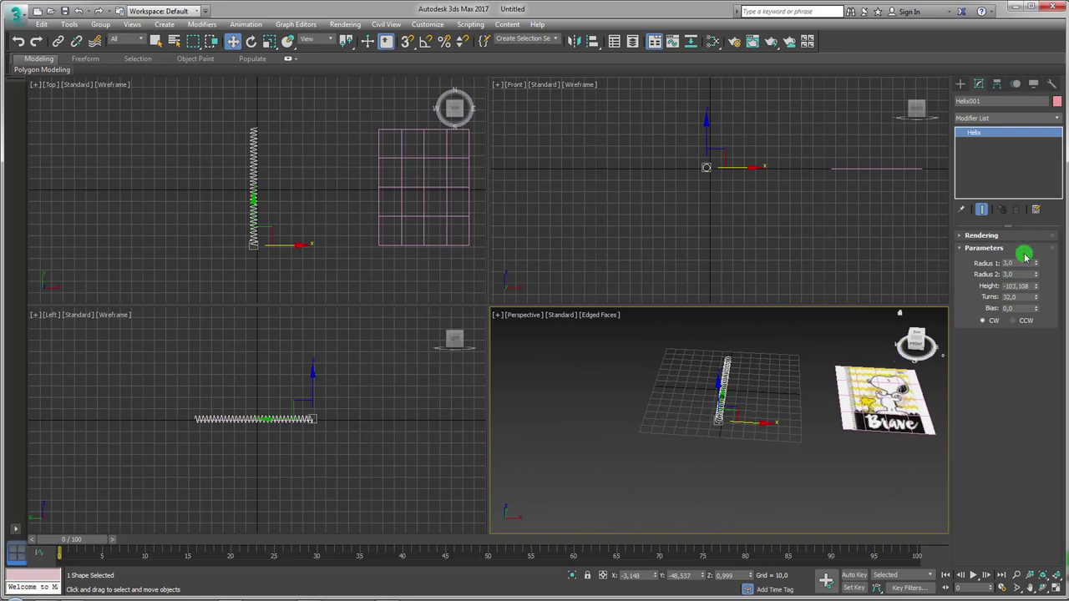
# Step: Enable the helix in renderer and viewport and set its tube Thickness to 0,31
pyautogui.click(961, 236)
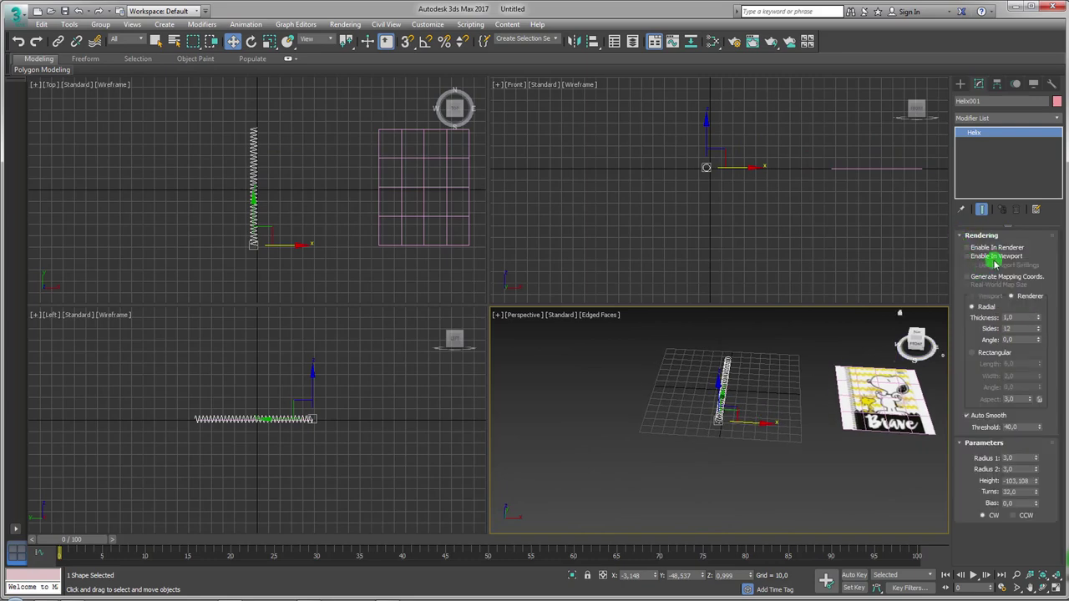
pyautogui.click(969, 248)
pyautogui.click(974, 257)
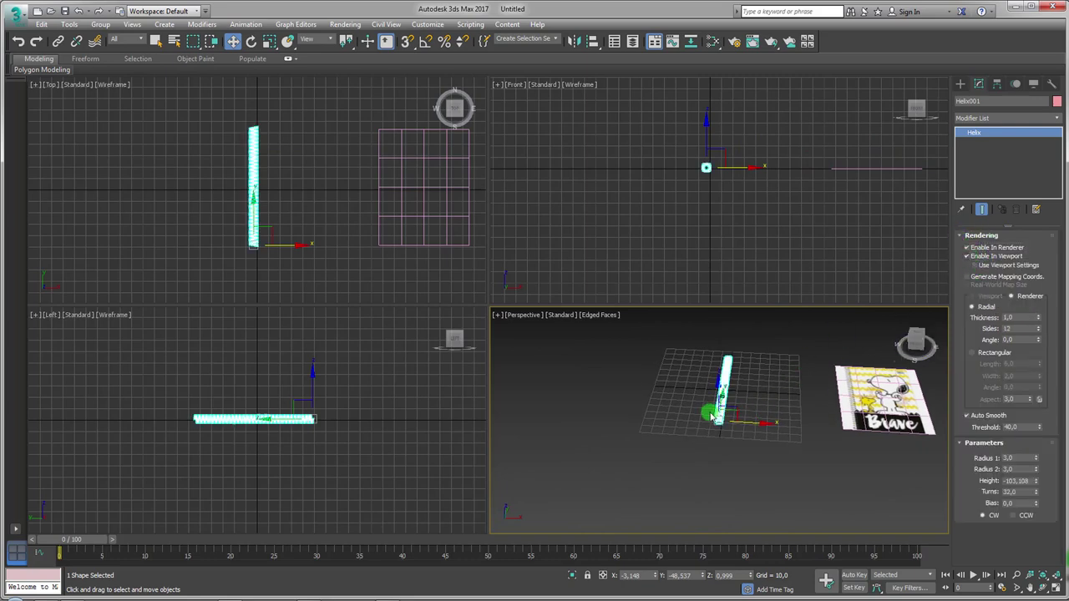
pyautogui.scroll(2, 774, 426)
pyautogui.scroll(3, 774, 426)
pyautogui.scroll(2, 774, 426)
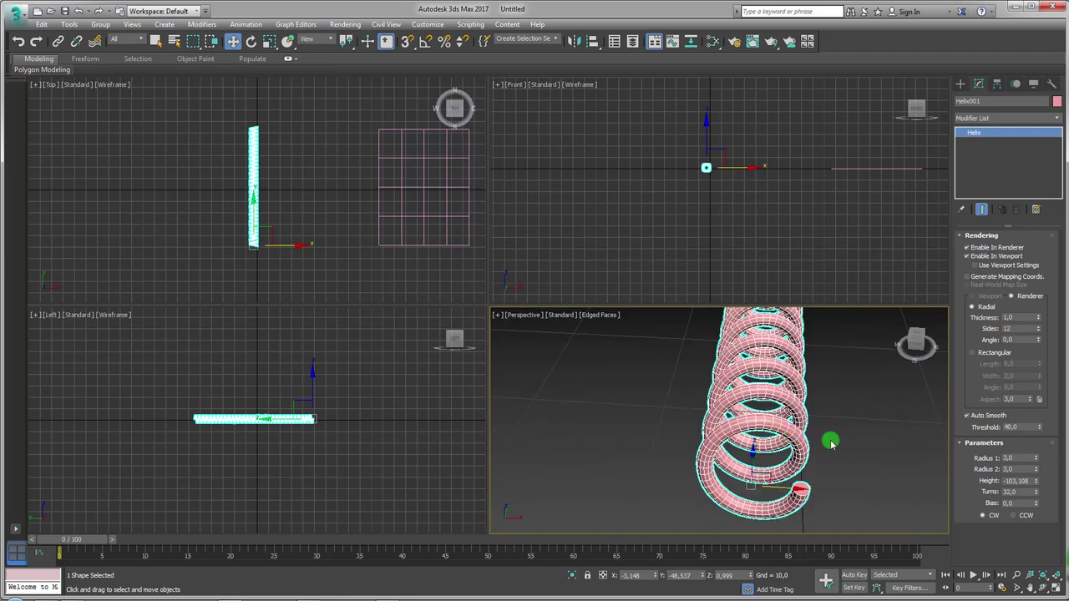
pyautogui.keyDown('alt'); pyautogui.moveTo(830, 443); pyautogui.dragTo(994, 362, button='middle'); pyautogui.keyUp('alt')
pyautogui.moveTo(1040, 320); pyautogui.dragTo(1040, 357)
pyautogui.moveTo(706, 398)
pyautogui.keyDown('alt'); pyautogui.mouseDown(button='middle')
pyautogui.moveTo(732, 429)
pyautogui.moveTo(747, 494)
pyautogui.moveTo(785, 478)
pyautogui.moveTo(726, 414)
pyautogui.mouseUp(button='middle'); pyautogui.keyUp('alt')
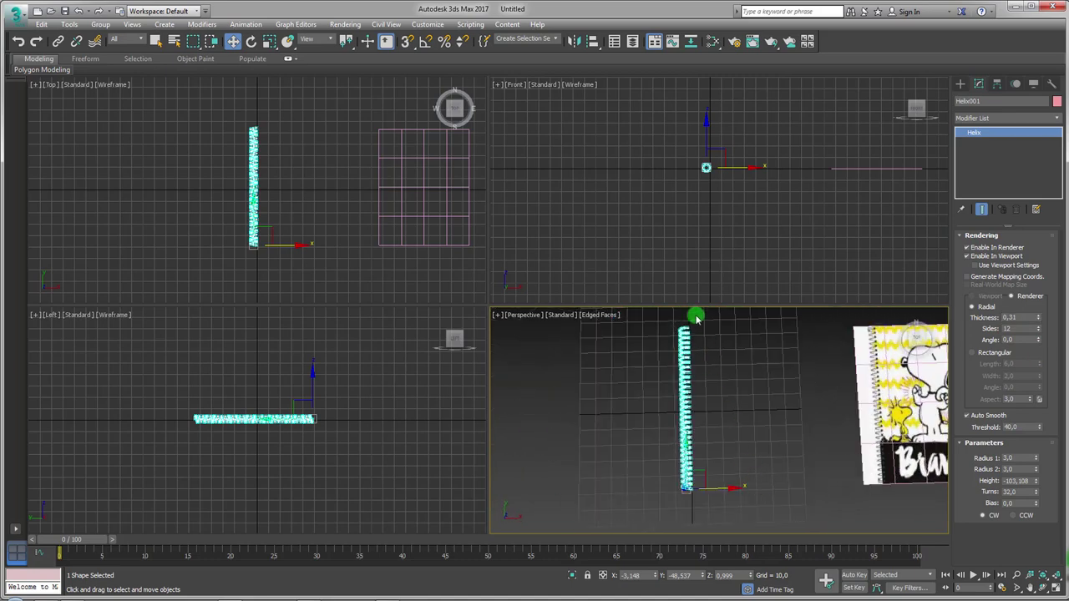
pyautogui.scroll(-1, 422, 190)
pyautogui.scroll(-2, 355, 161)
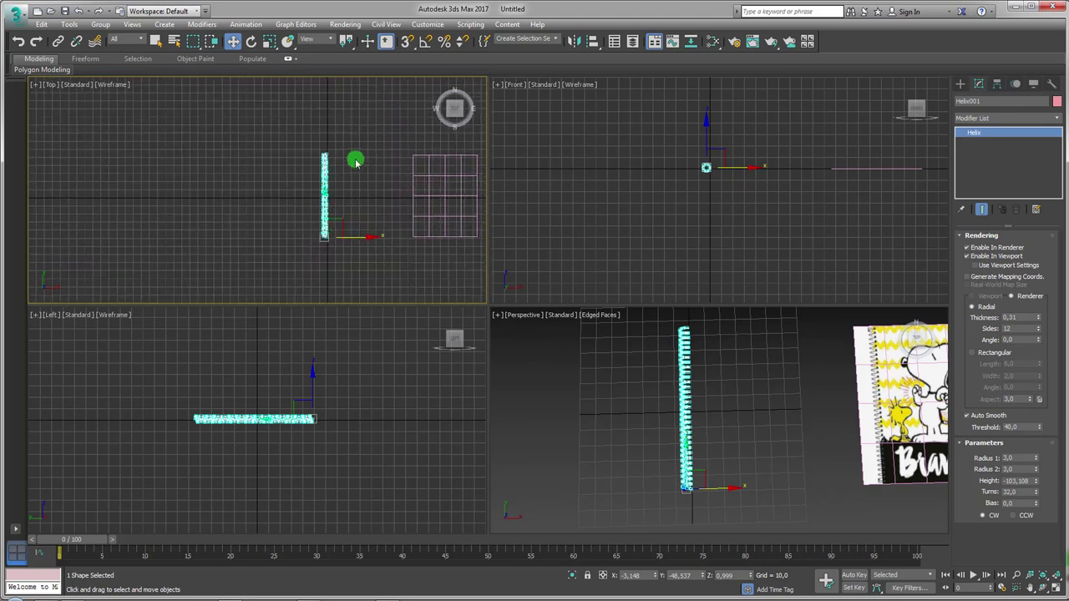
pyautogui.click(960, 84)
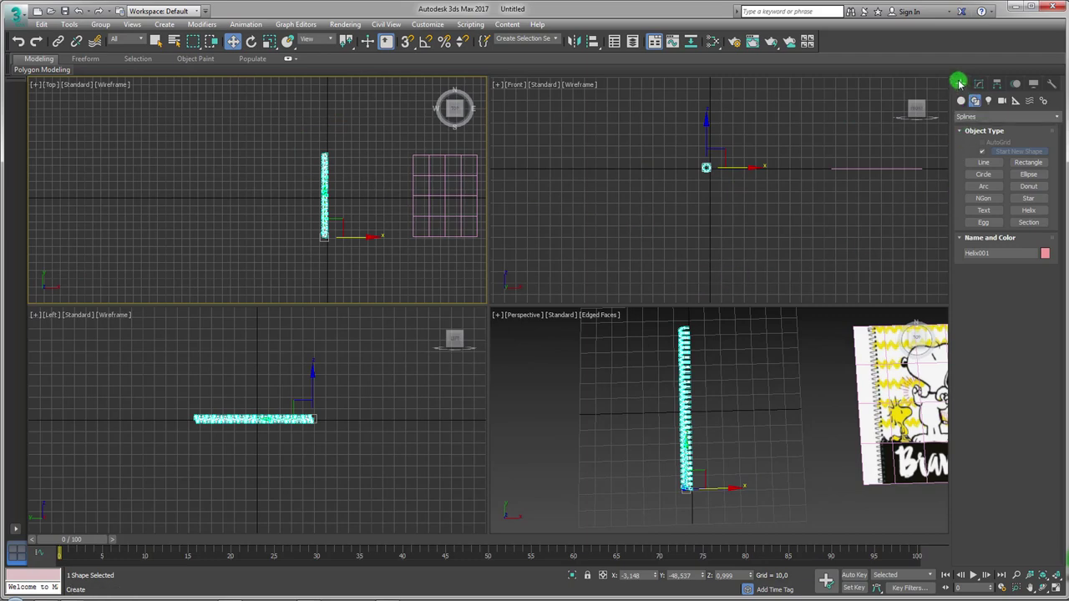
# Step: Draw a 105,934 by 78,391 rectangle in the Top viewport outlining the page beside the coil
pyautogui.click(1028, 162)
pyautogui.scroll(2, 309, 125)
pyautogui.scroll(2, 293, 93)
pyautogui.moveTo(293, 93)
pyautogui.mouseDown(button='middle')
pyautogui.moveTo(277, 134)
pyautogui.moveTo(264, 98)
pyautogui.mouseUp(button='middle')
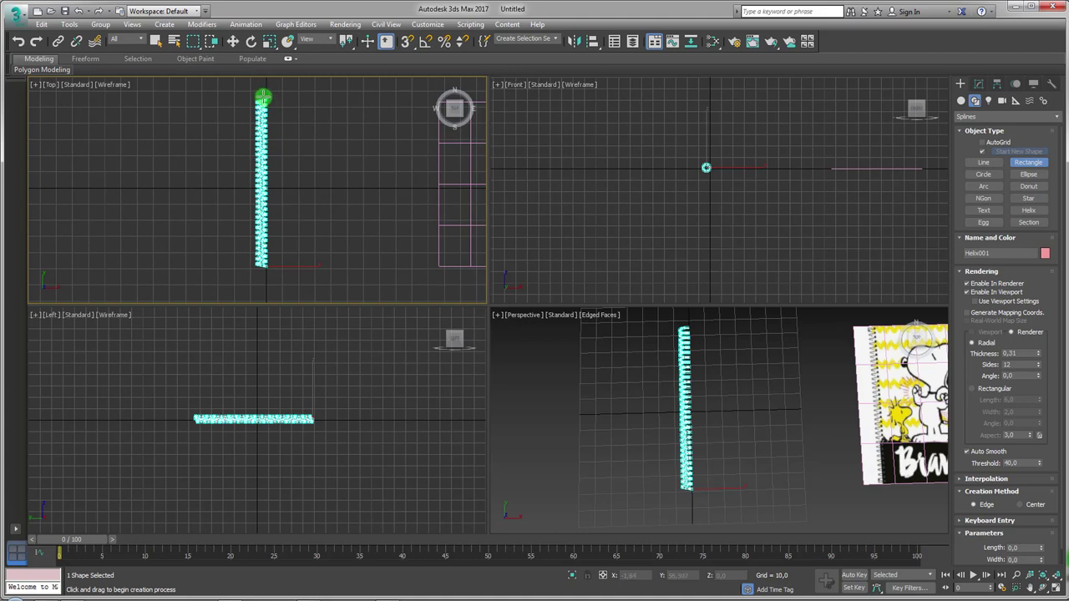
pyautogui.moveTo(263, 98)
pyautogui.mouseDown()
pyautogui.moveTo(390, 272)
pyautogui.moveTo(399, 266)
pyautogui.moveTo(389, 268)
pyautogui.mouseUp()
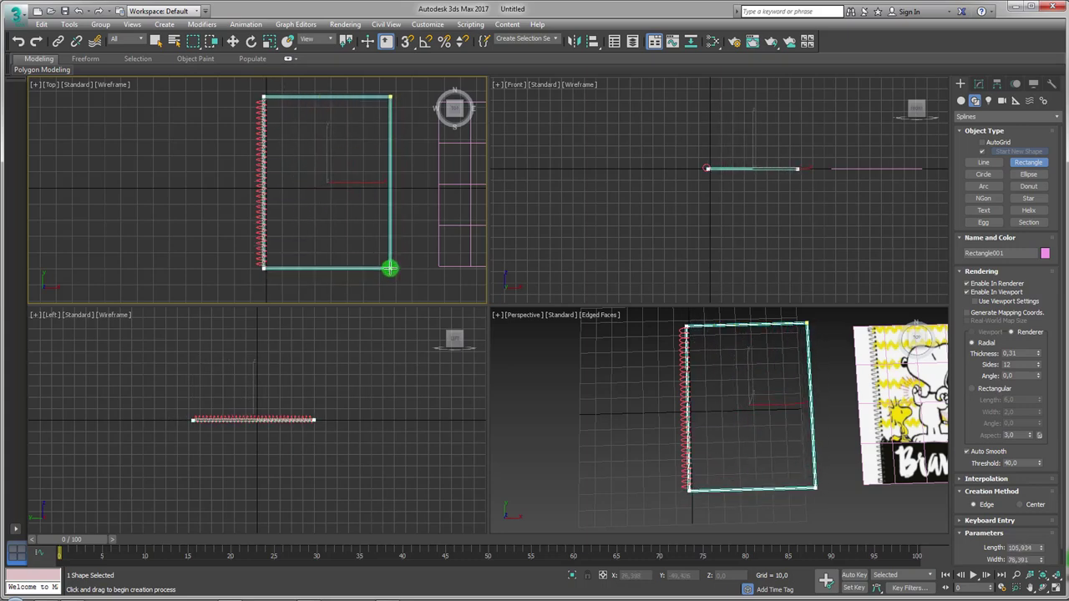
pyautogui.moveTo(715, 432)
pyautogui.keyDown('alt'); pyautogui.mouseDown(button='middle')
pyautogui.moveTo(740, 420)
pyautogui.moveTo(727, 409)
pyautogui.moveTo(759, 424)
pyautogui.moveTo(707, 420)
pyautogui.moveTo(799, 446)
pyautogui.moveTo(810, 463)
pyautogui.moveTo(831, 458)
pyautogui.mouseUp(button='middle'); pyautogui.keyUp('alt')
# Step: Turn off the rectangle's rendering so it stays a thin line
pyautogui.scroll(4, 748, 414)
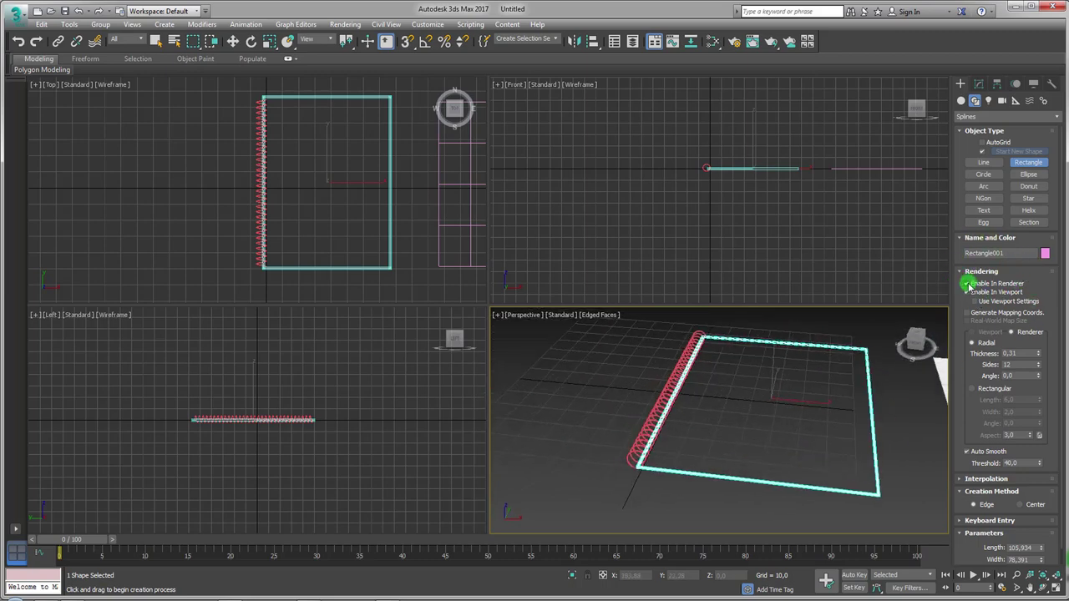
pyautogui.click(968, 291)
pyautogui.moveTo(716, 437)
pyautogui.keyDown('alt'); pyautogui.mouseDown(button='middle')
pyautogui.moveTo(768, 462)
pyautogui.moveTo(654, 465)
pyautogui.moveTo(633, 408)
pyautogui.moveTo(732, 410)
pyautogui.moveTo(763, 448)
pyautogui.moveTo(718, 477)
pyautogui.moveTo(697, 430)
pyautogui.mouseUp(button='middle'); pyautogui.keyUp('alt')
pyautogui.scroll(-3, 697, 430)
pyautogui.scroll(5, 687, 477)
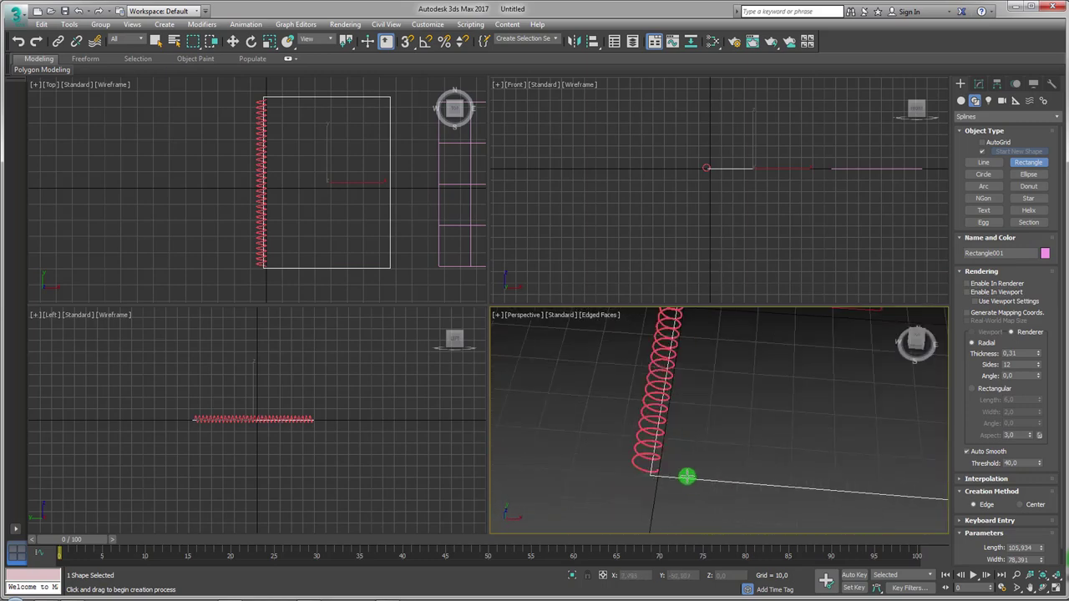
pyautogui.scroll(2, 660, 468)
pyautogui.moveTo(651, 473)
pyautogui.keyDown('alt'); pyautogui.mouseDown(button='middle')
pyautogui.moveTo(649, 432)
pyautogui.moveTo(677, 448)
pyautogui.moveTo(622, 412)
pyautogui.mouseUp(button='middle'); pyautogui.keyUp('alt')
# Step: Draw a circle of radius 0,752 around the coil's lower end in the Top viewport
pyautogui.press('w')
pyautogui.scroll(1, 601, 399)
pyautogui.scroll(3, 647, 429)
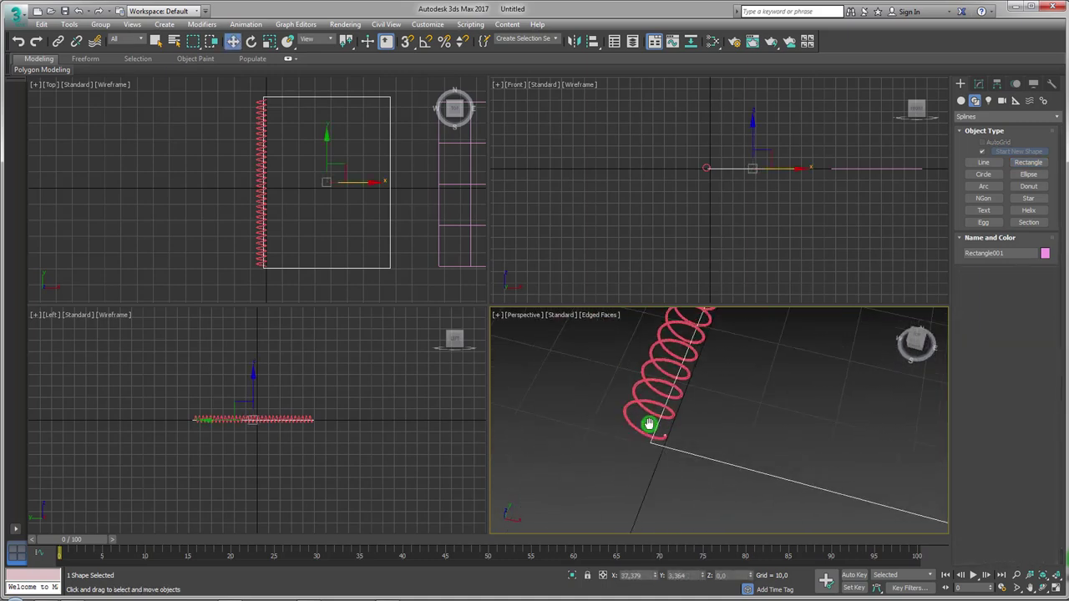
pyautogui.moveTo(339, 180); pyautogui.dragTo(349, 207, button='middle')
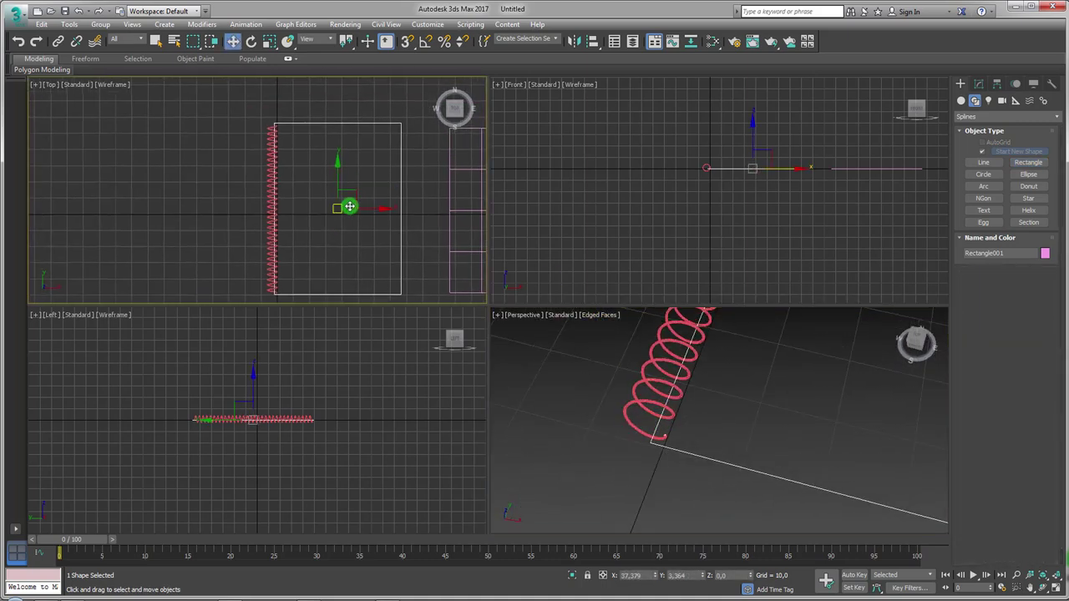
pyautogui.click(984, 173)
pyautogui.moveTo(310, 314); pyautogui.dragTo(282, 219, button='middle')
pyautogui.moveTo(292, 285); pyautogui.dragTo(287, 187, button='middle')
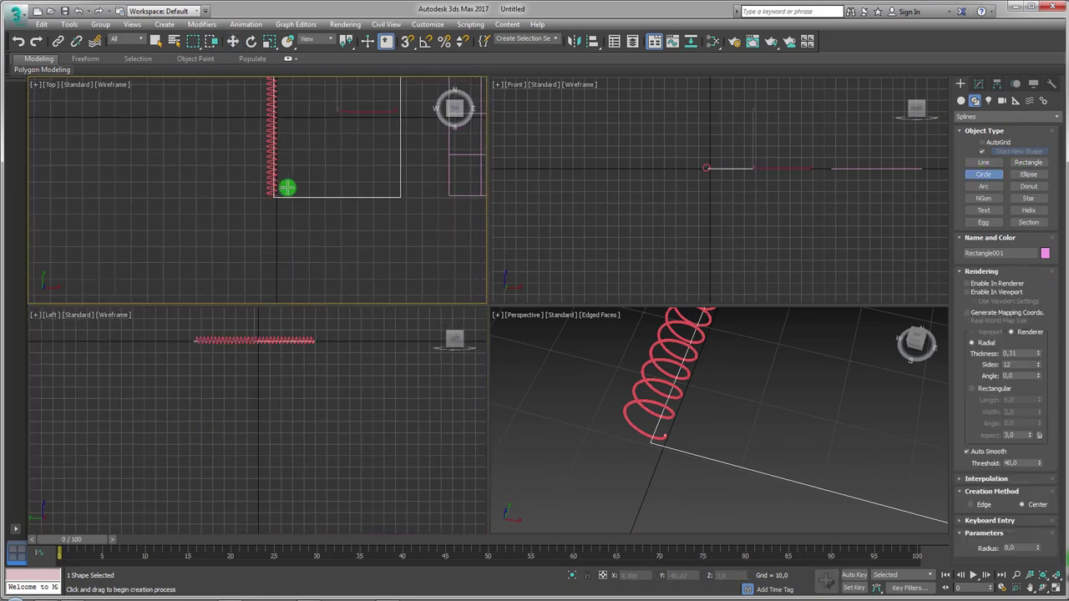
pyautogui.scroll(2, 272, 196)
pyautogui.scroll(3, 248, 222)
pyautogui.scroll(2, 248, 222)
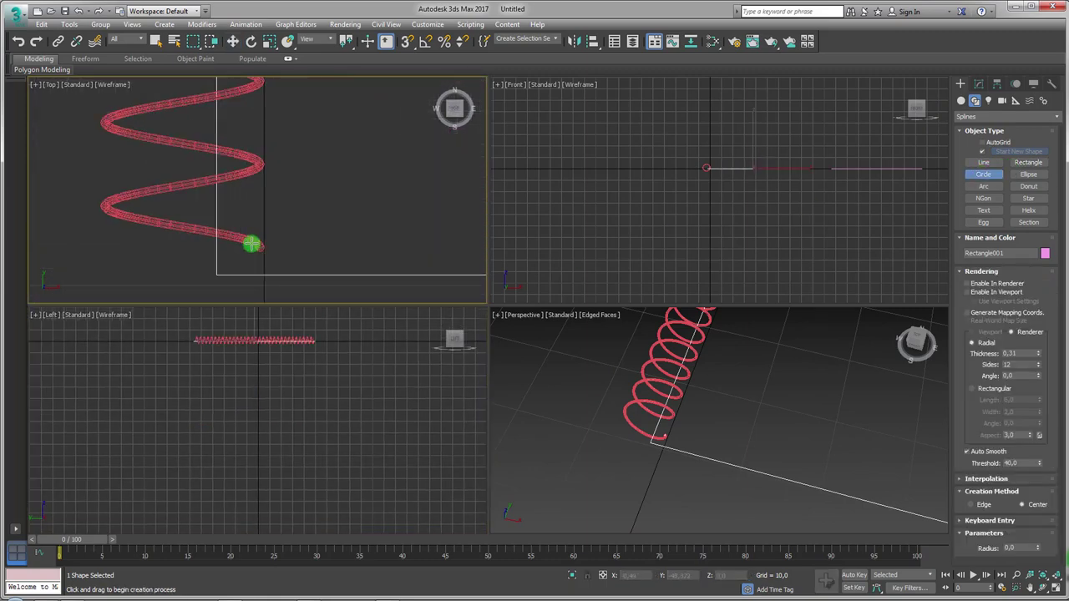
pyautogui.moveTo(256, 243); pyautogui.dragTo(270, 256)
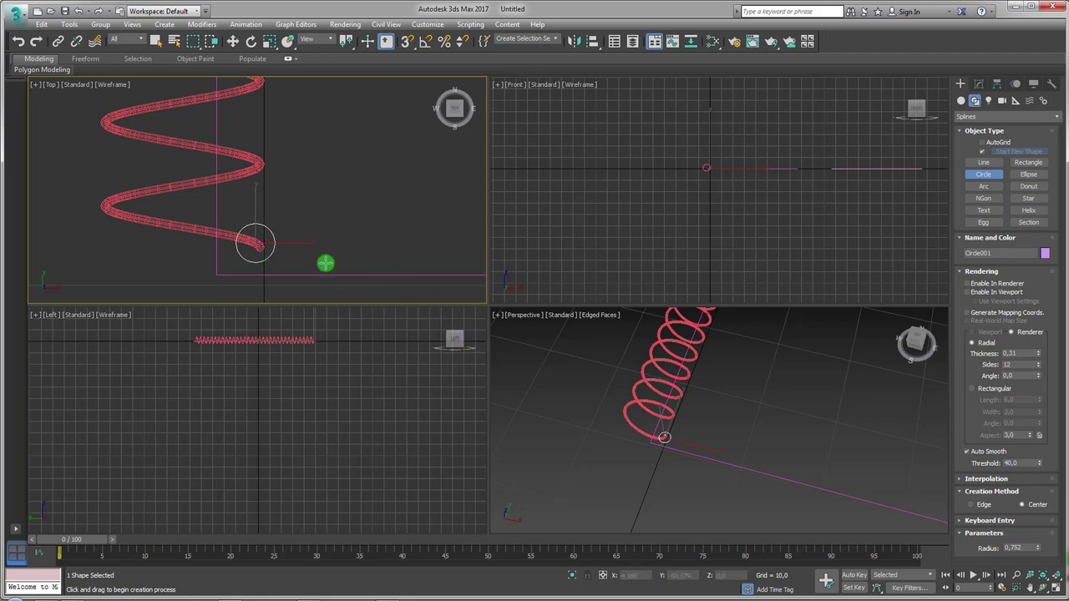
pyautogui.press('w')
pyautogui.moveTo(268, 188); pyautogui.dragTo(284, 216, button='middle')
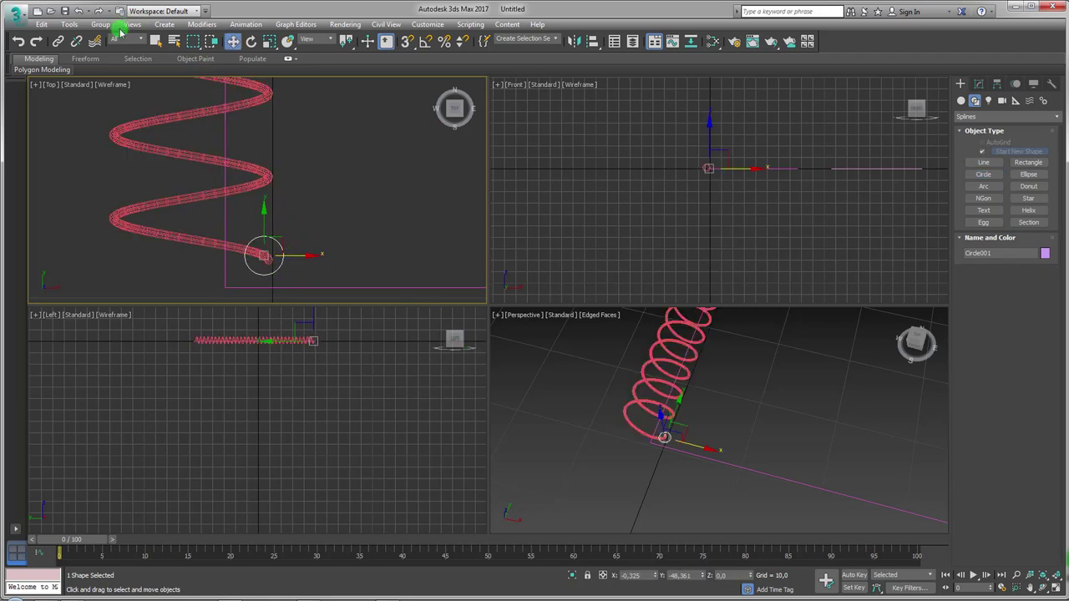
pyautogui.click(69, 24)
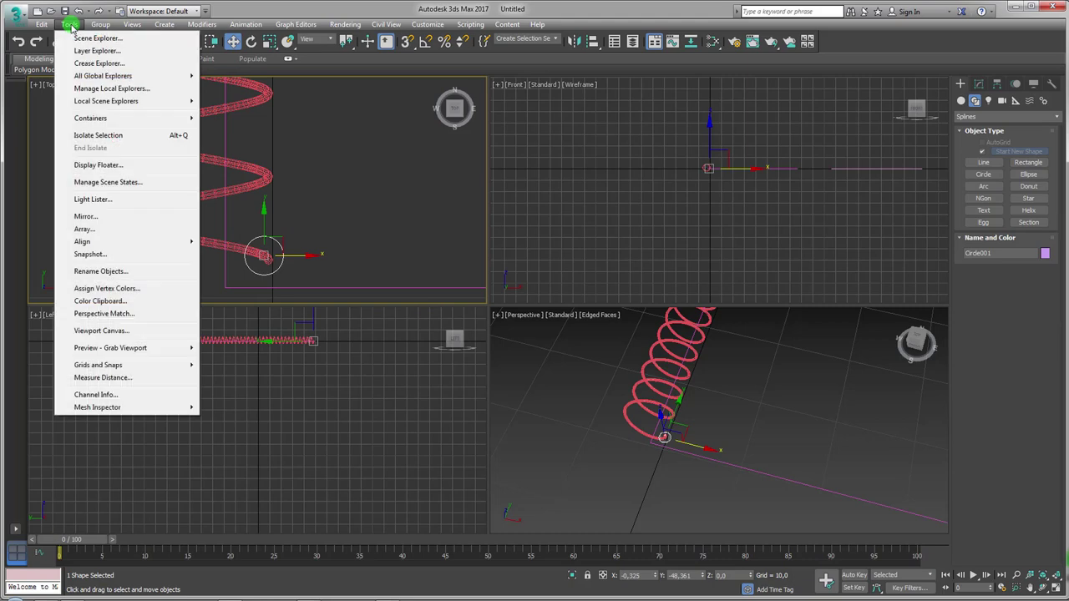
# Step: Open the Array dialog for the circle with live Preview turned on
pyautogui.click(84, 229)
pyautogui.moveTo(507, 208); pyautogui.dragTo(650, 142)
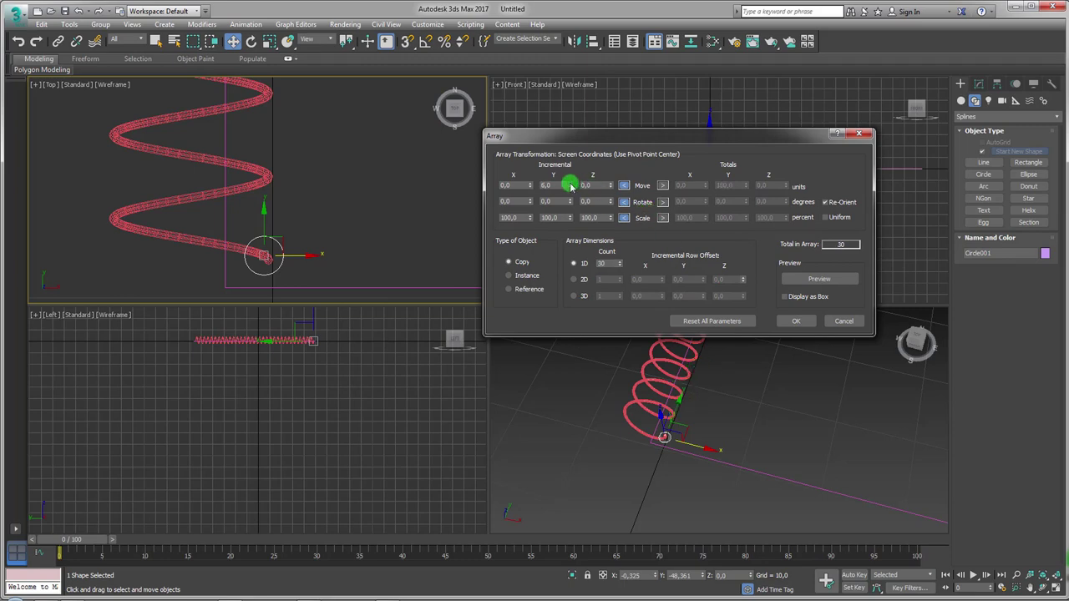
pyautogui.click(818, 279)
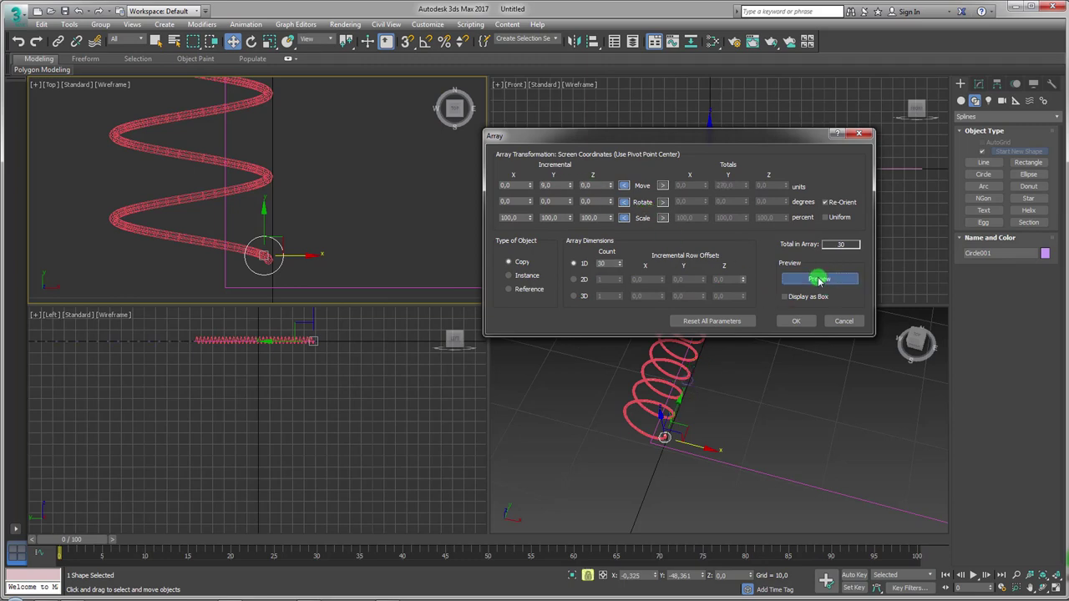
pyautogui.moveTo(570, 191); pyautogui.dragTo(570, 190)
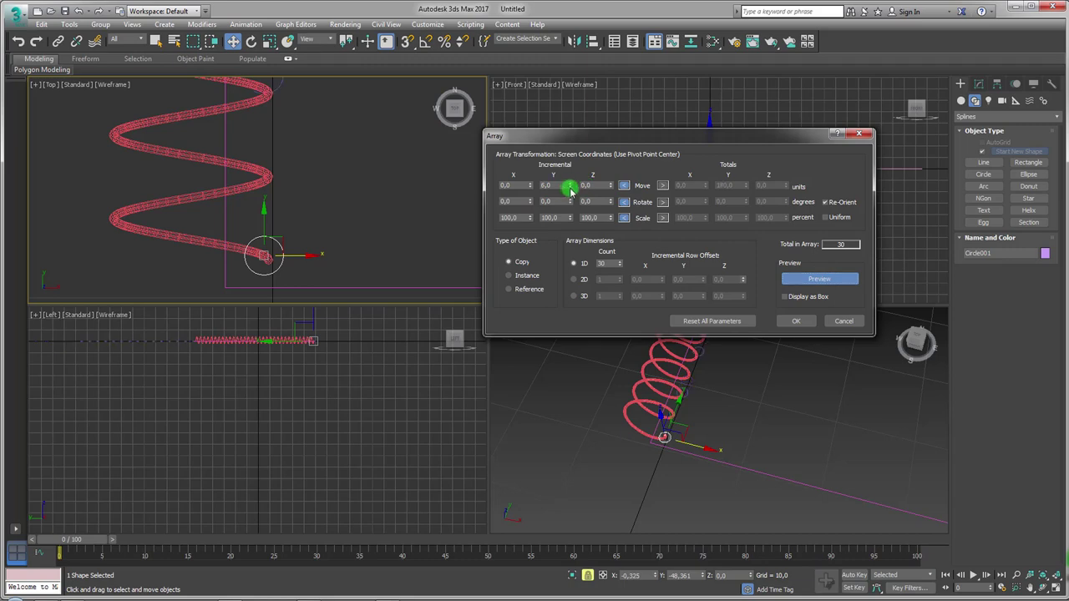
pyautogui.scroll(-2, 298, 197)
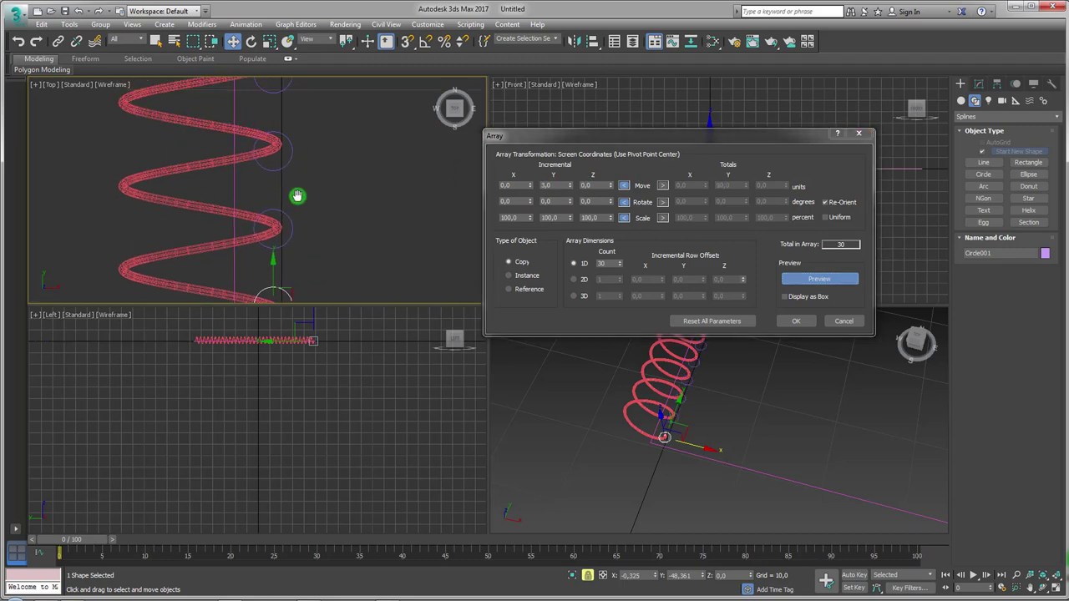
pyautogui.scroll(-1, 287, 192)
pyautogui.scroll(-2, 301, 217)
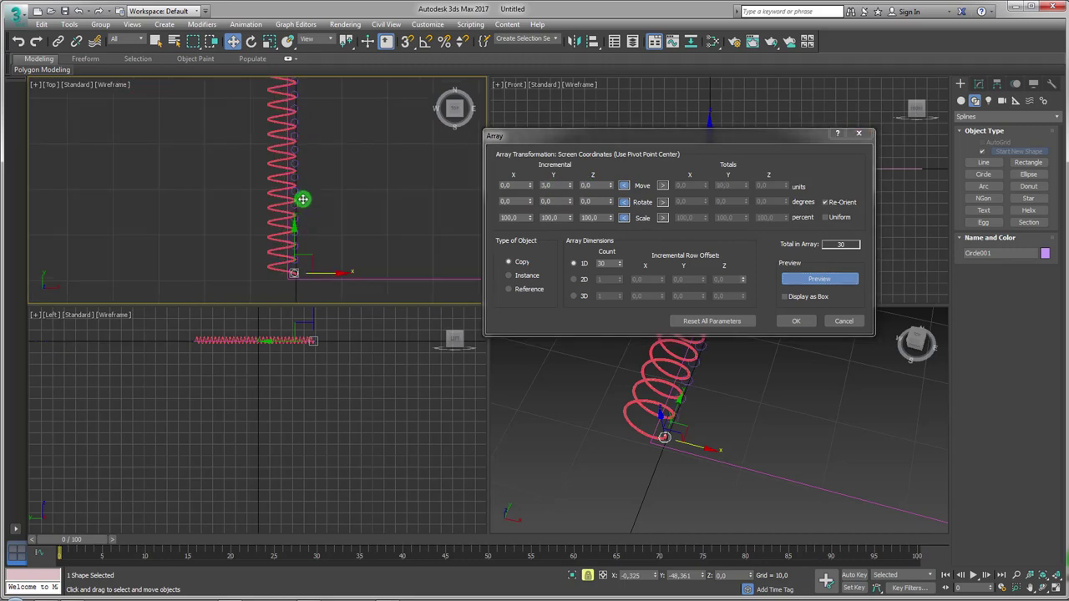
# Step: Tune the Incremental Move Y spacing against the preview circles along the coil
pyautogui.moveTo(303, 198)
pyautogui.mouseDown(button='middle')
pyautogui.moveTo(303, 233)
pyautogui.moveTo(299, 143)
pyautogui.mouseUp(button='middle')
pyautogui.scroll(2, 308, 219)
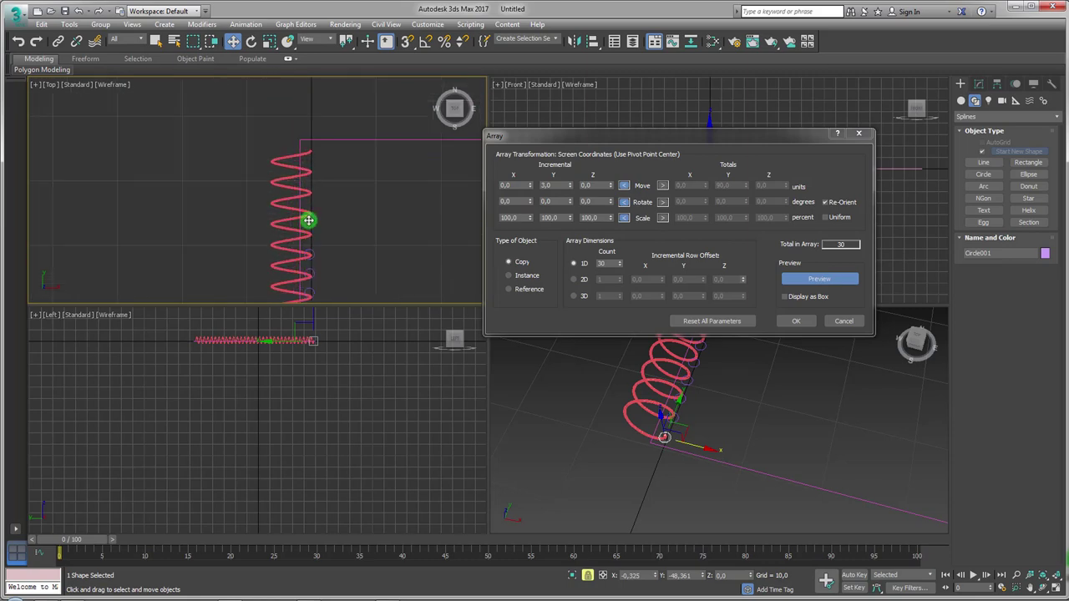
pyautogui.scroll(1, 447, 220)
pyautogui.click(571, 183)
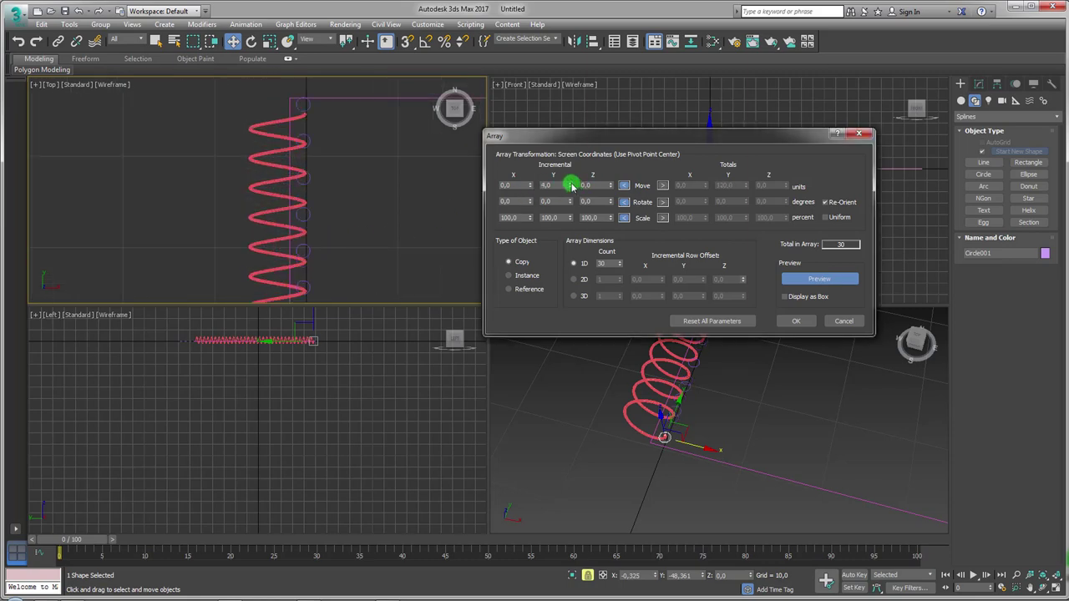
pyautogui.scroll(2, 291, 129)
pyautogui.moveTo(312, 159); pyautogui.dragTo(425, 172, button='middle')
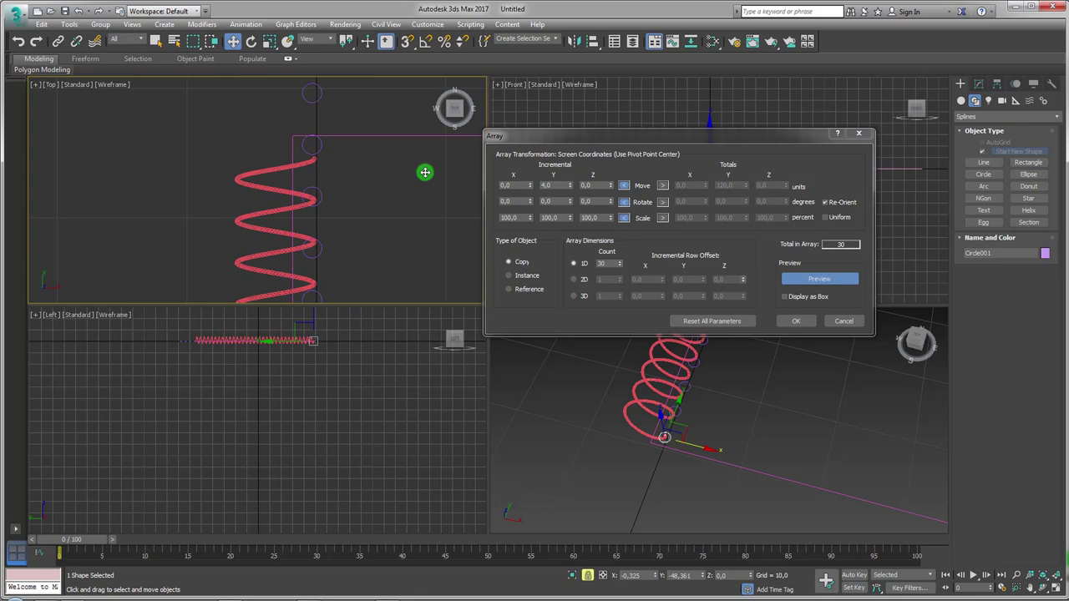
pyautogui.click(570, 187)
pyautogui.doubleClick(547, 185)
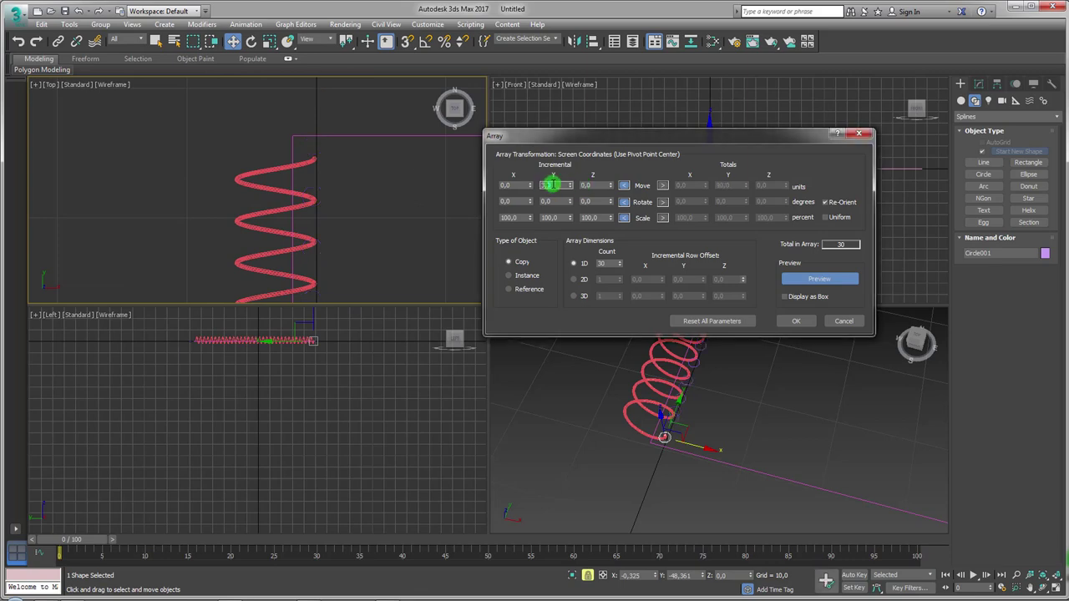
pyautogui.moveTo(358, 176); pyautogui.dragTo(354, 191, button='middle')
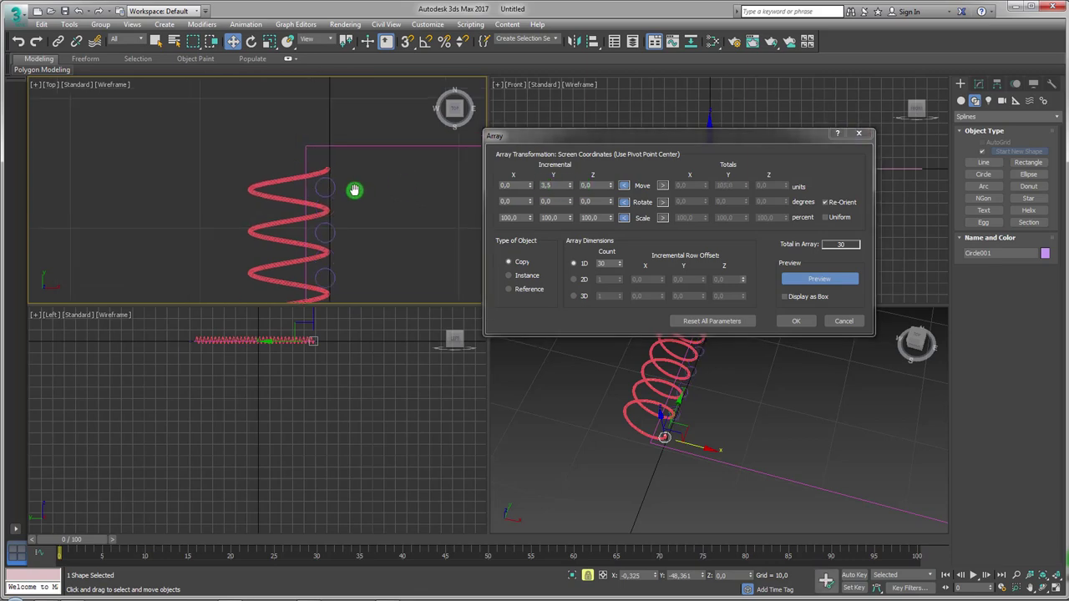
pyautogui.doubleClick(557, 183)
pyautogui.moveTo(557, 185); pyautogui.dragTo(543, 186)
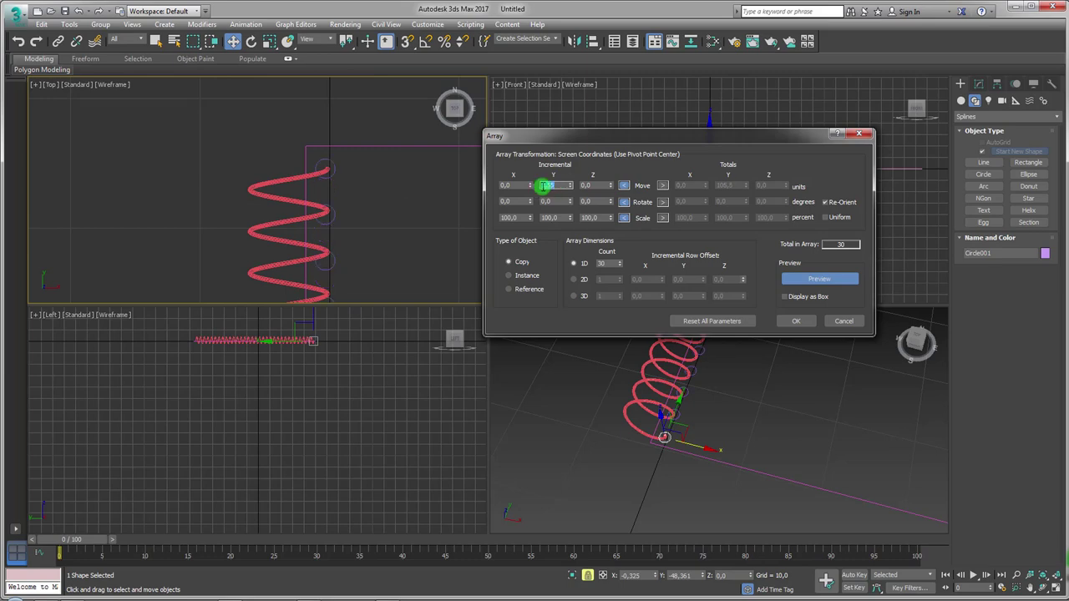
# Step: Raise the 1D Count to 32 copies, checking the coil's lower end
pyautogui.scroll(3, 328, 216)
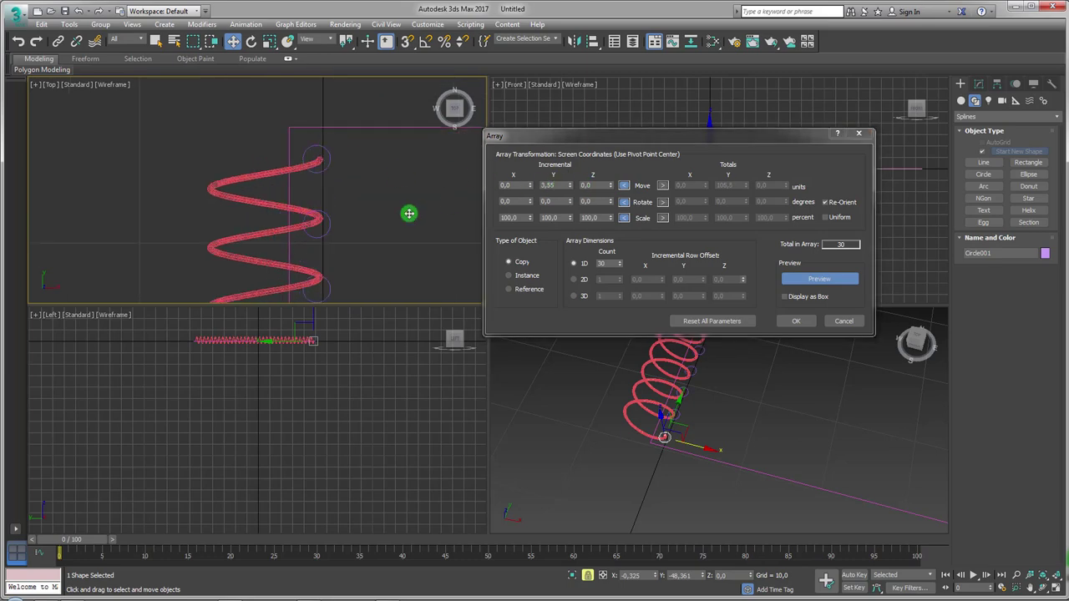
pyautogui.scroll(-2, 376, 167)
pyautogui.scroll(-2, 340, 251)
pyautogui.scroll(-2, 334, 242)
pyautogui.scroll(-1, 359, 259)
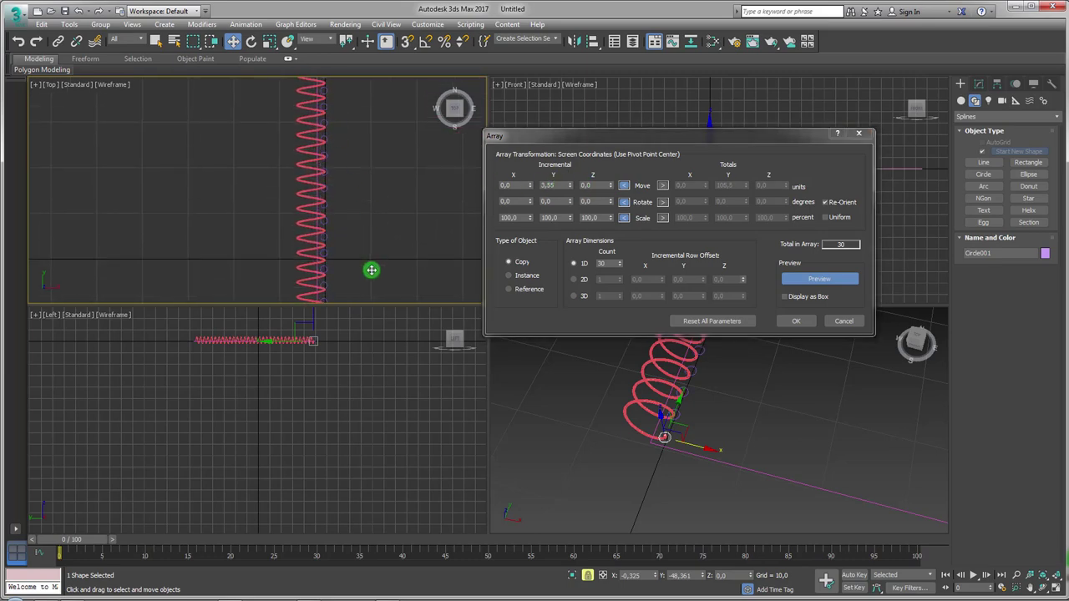
pyautogui.moveTo(372, 270)
pyautogui.mouseDown(button='middle')
pyautogui.moveTo(350, 220)
pyautogui.moveTo(346, 146)
pyautogui.mouseUp(button='middle')
pyautogui.click(616, 263)
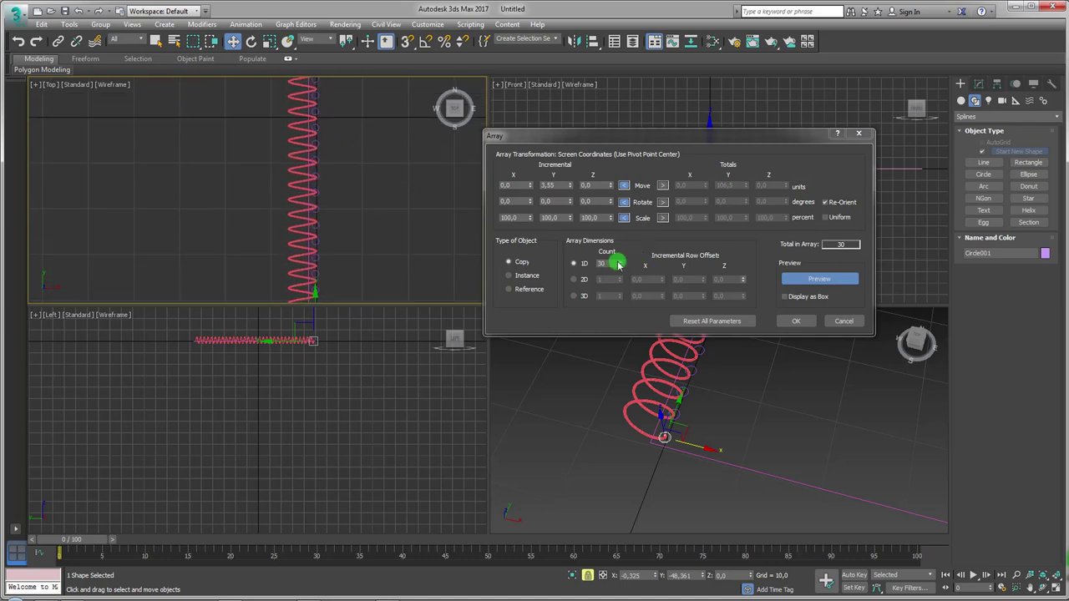
pyautogui.click(619, 262)
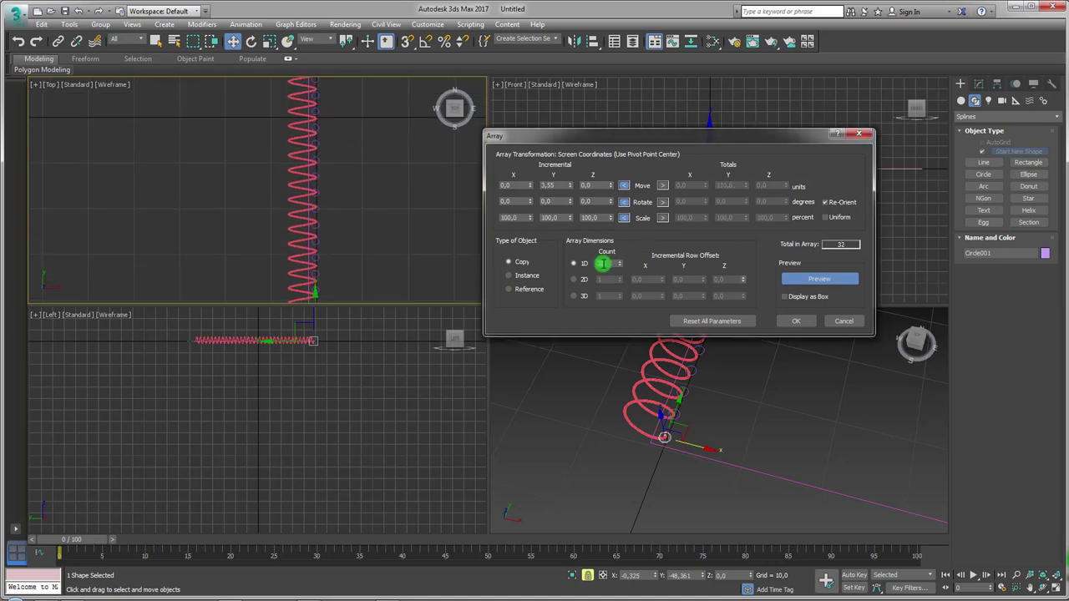
# Step: Set the Y increment to 3,32 and create the 32 arrayed circles
pyautogui.scroll(1, 360, 193)
pyautogui.scroll(2, 372, 200)
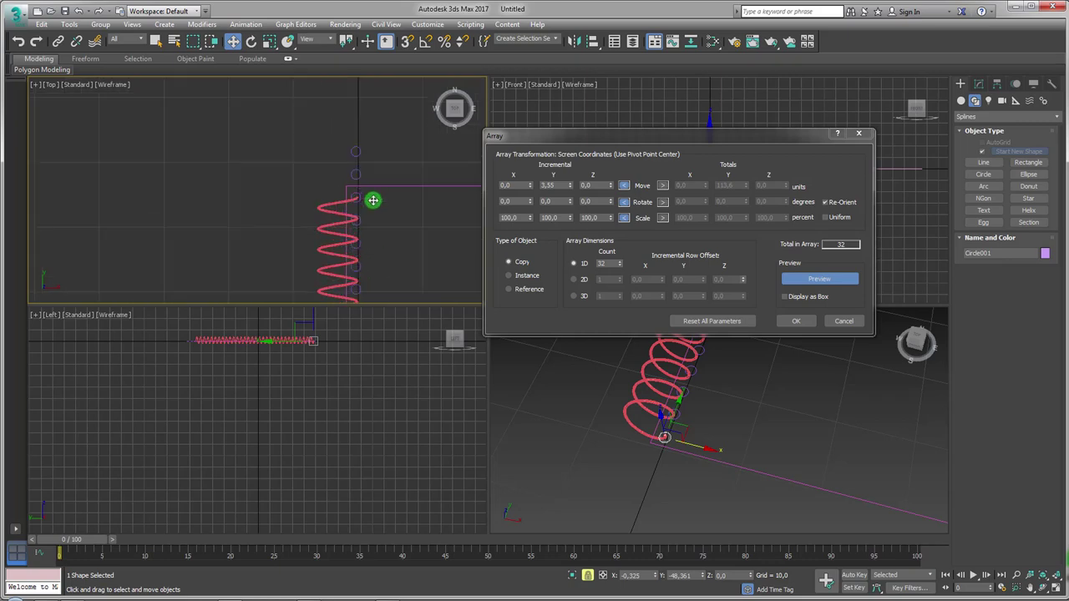
pyautogui.scroll(2, 373, 200)
pyautogui.doubleClick(551, 185)
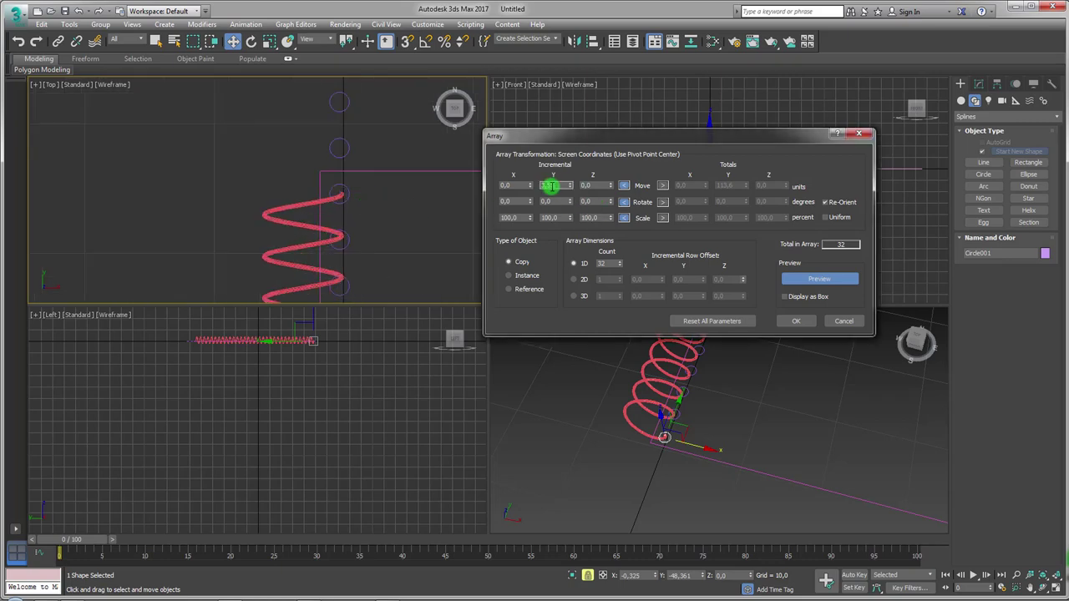
pyautogui.press('Return')
pyautogui.press('Return')
pyautogui.press('Return')
pyautogui.press('Return')
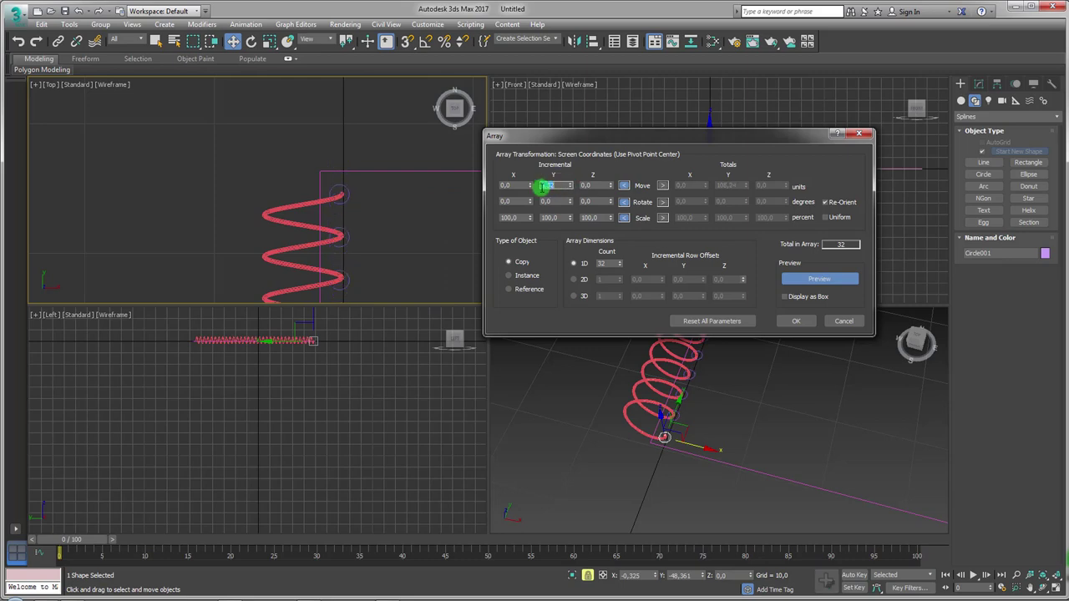
pyautogui.scroll(-3, 336, 221)
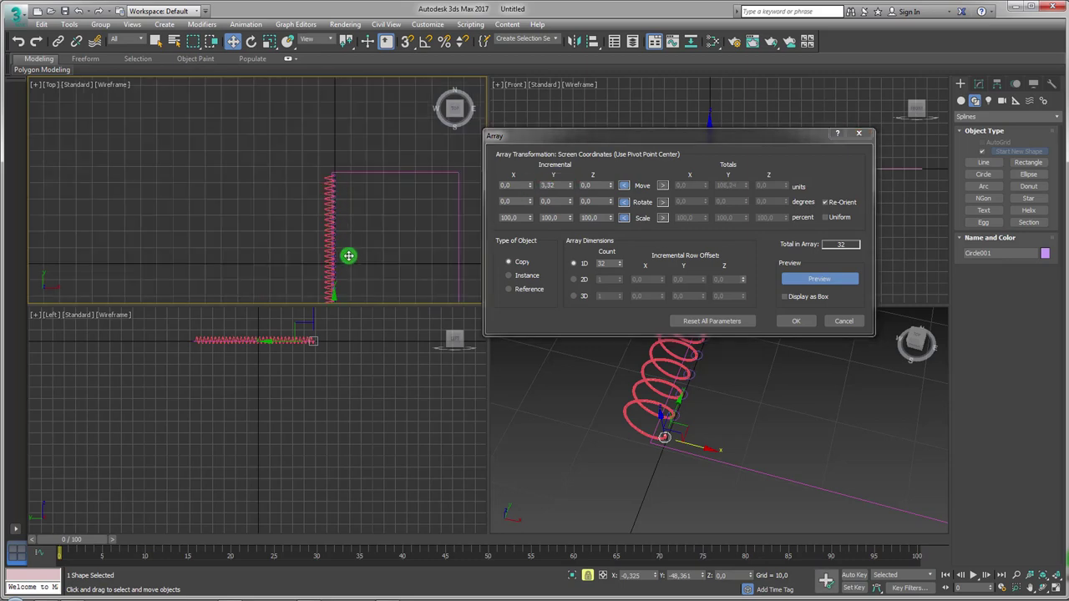
pyautogui.scroll(4, 334, 231)
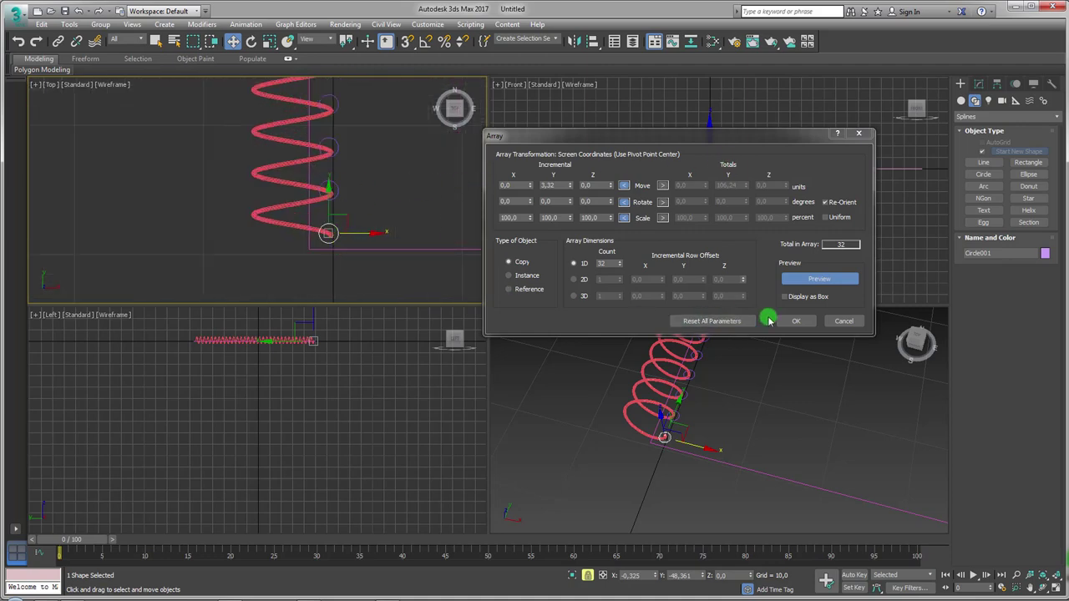
pyautogui.click(799, 322)
# Step: Region-select the page rectangle and its 32 hole circles and isolate them in the Perspective view
pyautogui.keyDown('alt'); pyautogui.moveTo(763, 358); pyautogui.dragTo(802, 439, button='middle'); pyautogui.keyUp('alt')
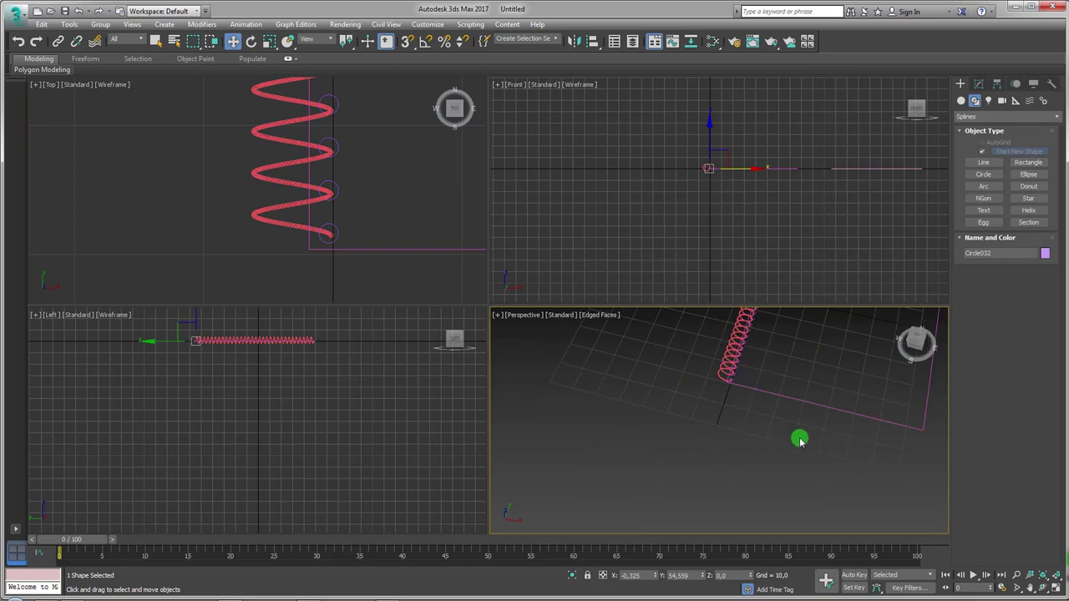
pyautogui.click(726, 365)
pyautogui.click(743, 455)
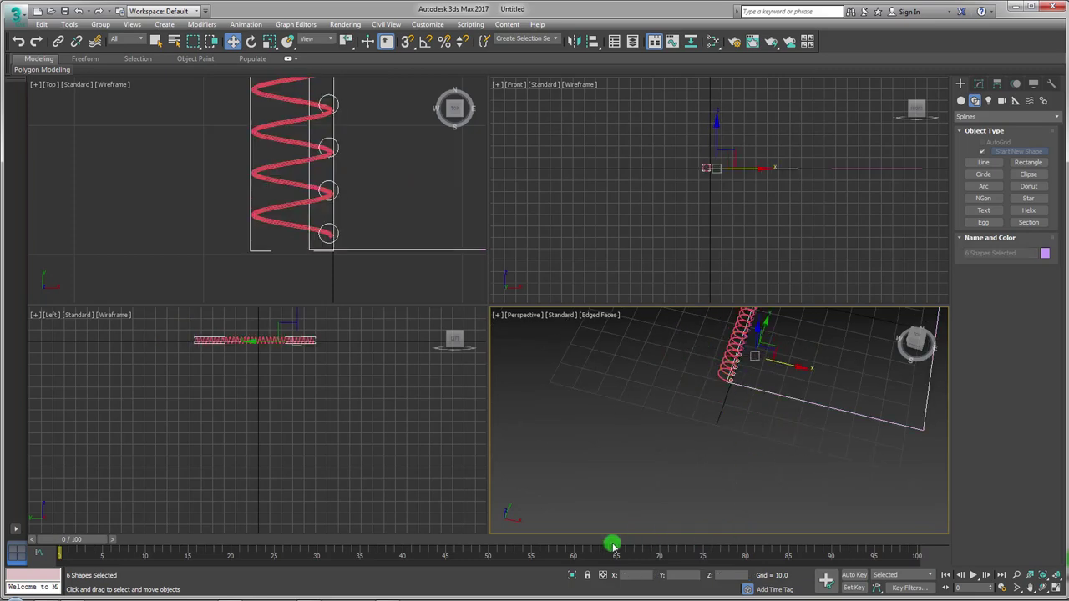
pyautogui.click(572, 577)
pyautogui.moveTo(663, 506)
pyautogui.keyDown('alt'); pyautogui.mouseDown(button='middle')
pyautogui.moveTo(687, 493)
pyautogui.moveTo(693, 473)
pyautogui.moveTo(626, 523)
pyautogui.mouseUp(button='middle'); pyautogui.keyUp('alt')
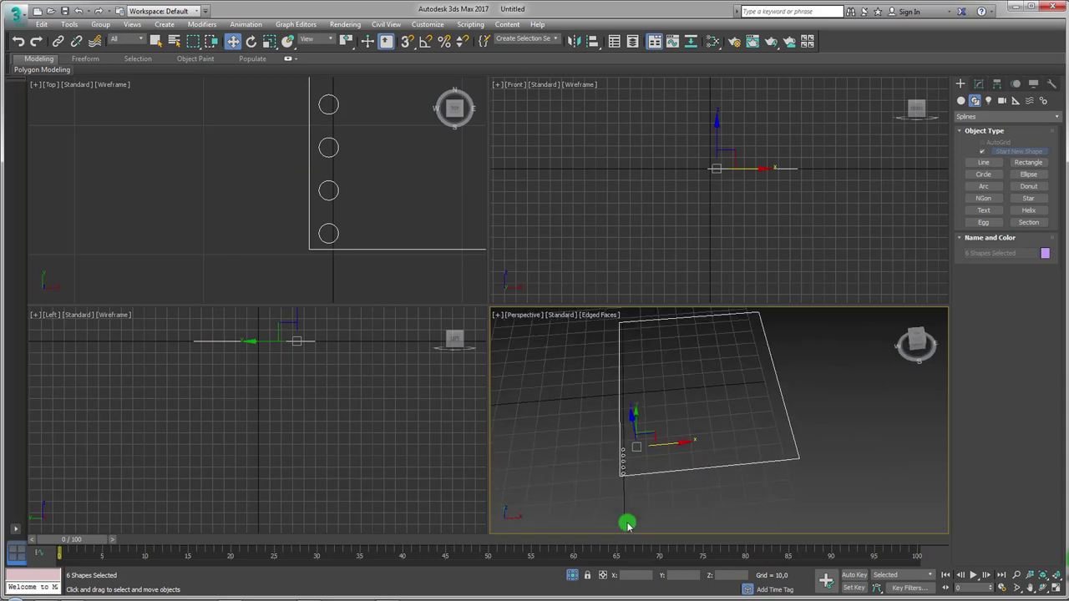
pyautogui.click(572, 577)
pyautogui.moveTo(638, 458)
pyautogui.keyDown('alt'); pyautogui.mouseDown(button='middle')
pyautogui.moveTo(609, 461)
pyautogui.moveTo(679, 484)
pyautogui.mouseUp(button='middle'); pyautogui.keyUp('alt')
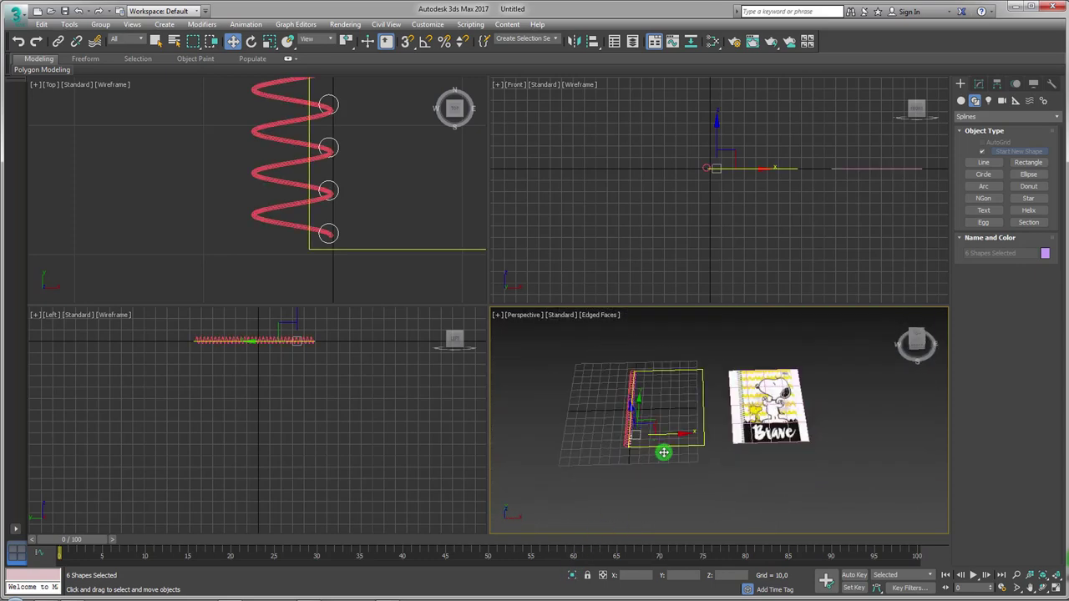
pyautogui.moveTo(596, 342); pyautogui.dragTo(627, 405)
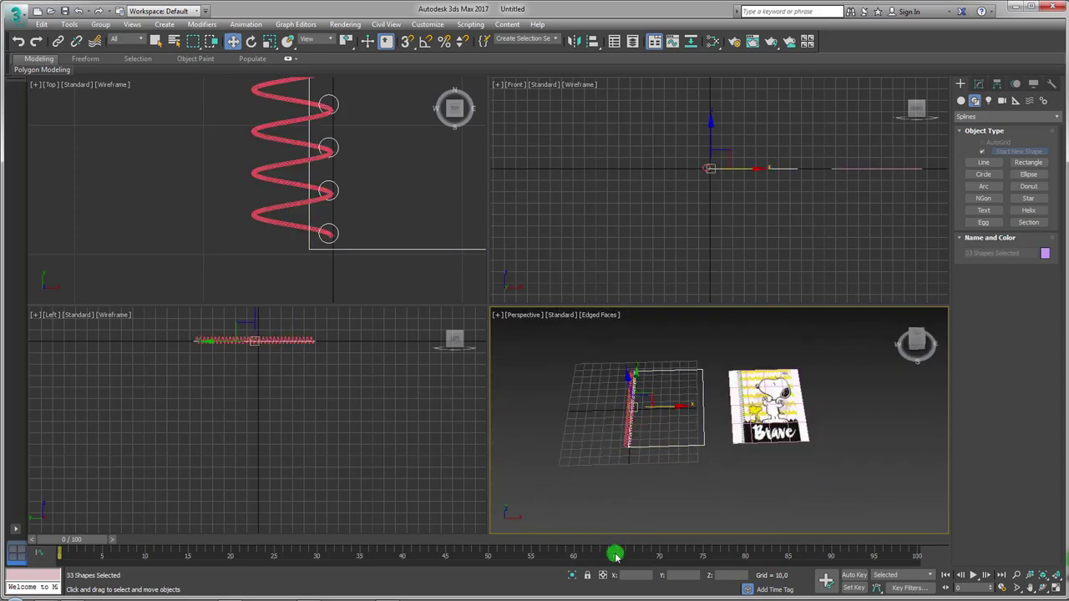
pyautogui.click(572, 576)
pyautogui.moveTo(613, 460)
pyautogui.keyDown('alt'); pyautogui.mouseDown(button='middle')
pyautogui.moveTo(621, 406)
pyautogui.moveTo(701, 460)
pyautogui.mouseUp(button='middle'); pyautogui.keyUp('alt')
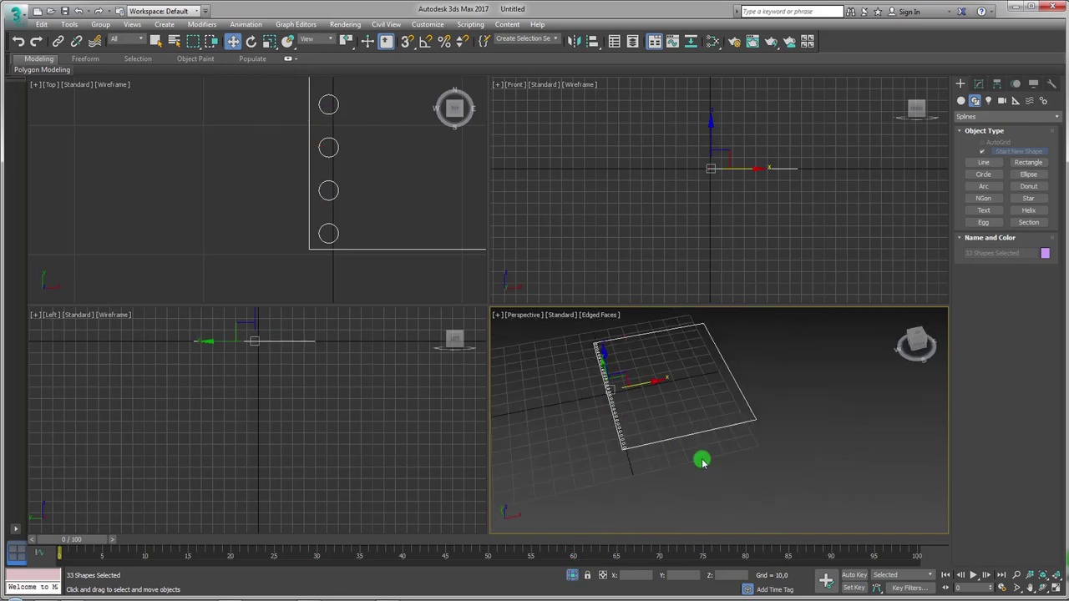
# Step: Convert Rectangle001 into an editable spline
pyautogui.click(692, 397)
pyautogui.keyDown('alt'); pyautogui.moveTo(692, 397); pyautogui.dragTo(713, 413, button='middle'); pyautogui.keyUp('alt')
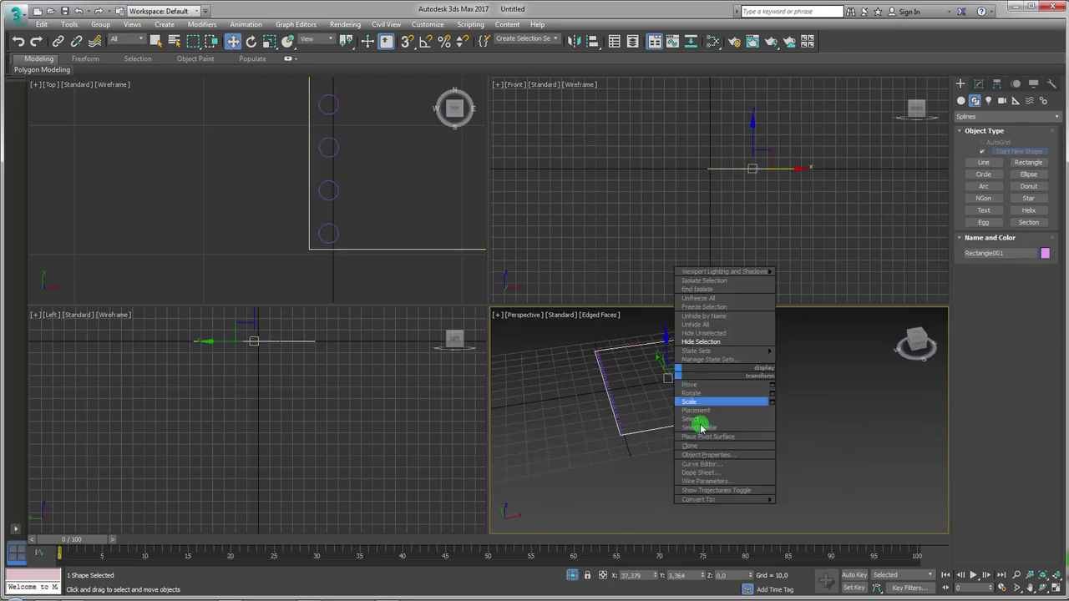
pyautogui.rightClick(677, 373)
pyautogui.click(821, 500)
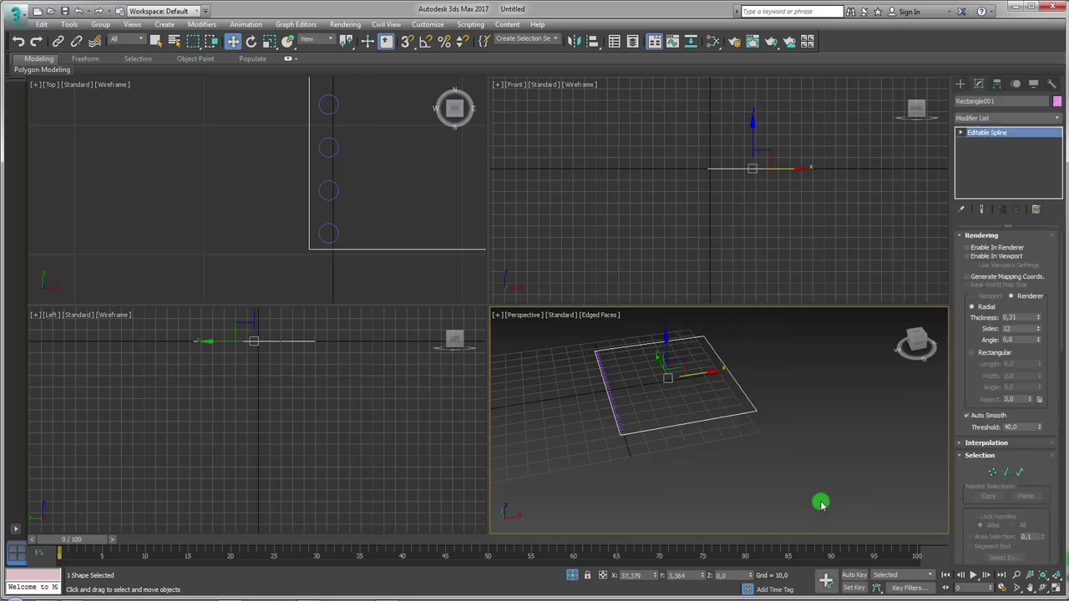
pyautogui.moveTo(963, 387); pyautogui.dragTo(966, 209)
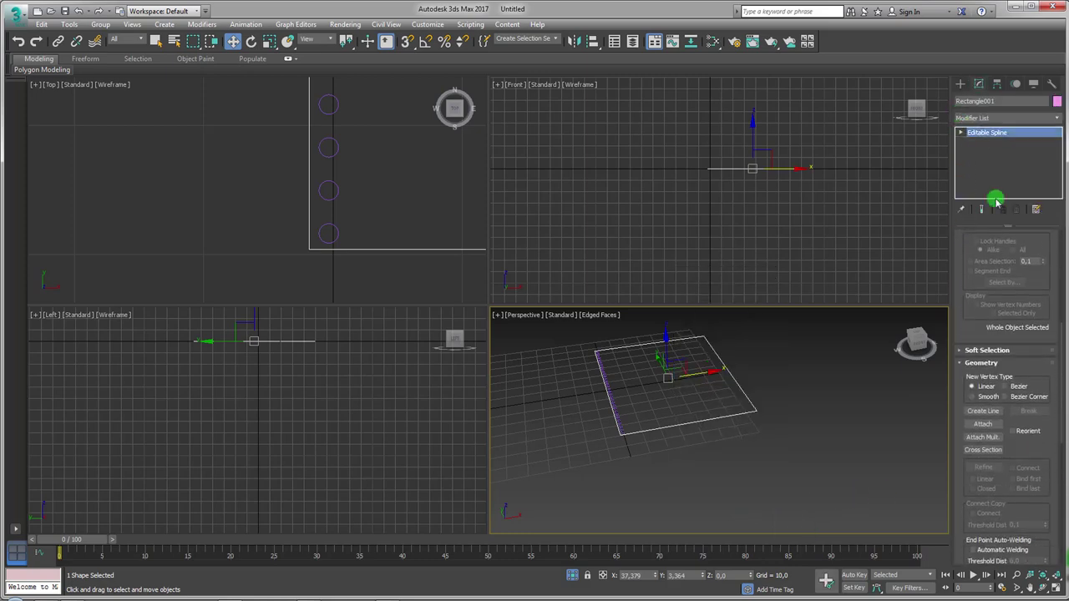
# Step: Attach Circle001 through Circle032 to the rectangle with Attach Mult
pyautogui.click(984, 438)
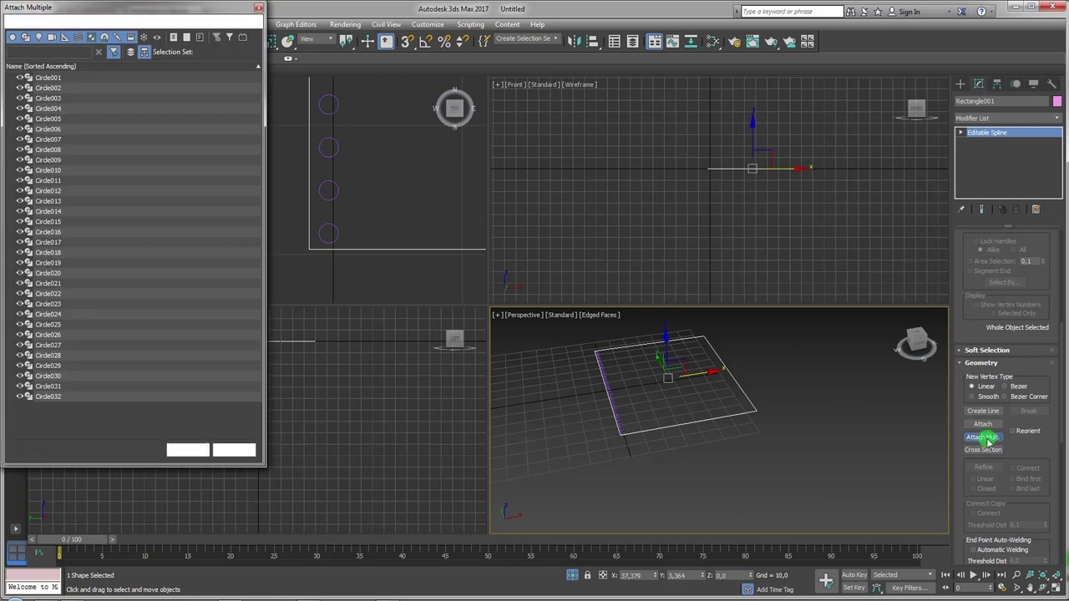
pyautogui.click(63, 76)
pyautogui.keyDown('shift'); pyautogui.click(48, 397); pyautogui.keyUp('shift')
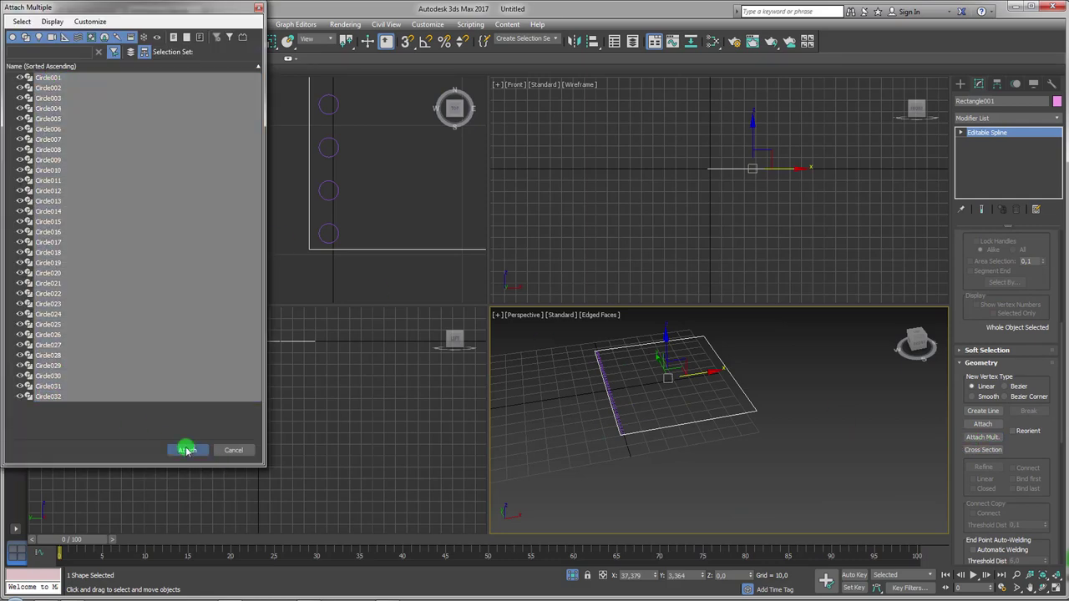
pyautogui.click(186, 451)
pyautogui.keyDown('alt'); pyautogui.moveTo(639, 429); pyautogui.dragTo(692, 448, button='middle'); pyautogui.keyUp('alt')
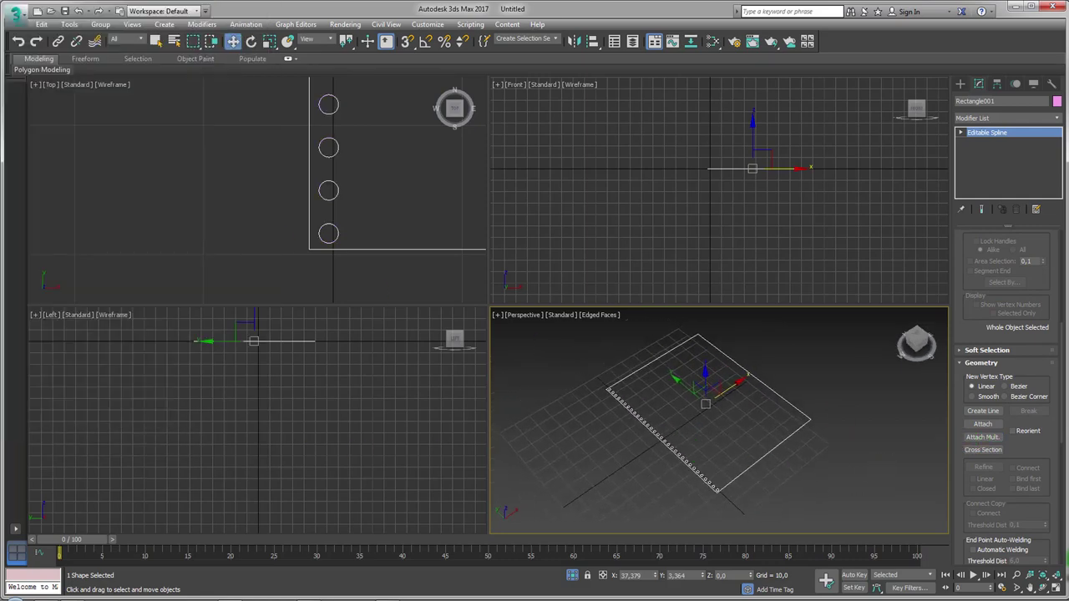
# Step: Apply an Extrude modifier to Rectangle001 to fill the page outline
pyautogui.click(1056, 119)
pyautogui.moveTo(1059, 148); pyautogui.dragTo(1053, 198)
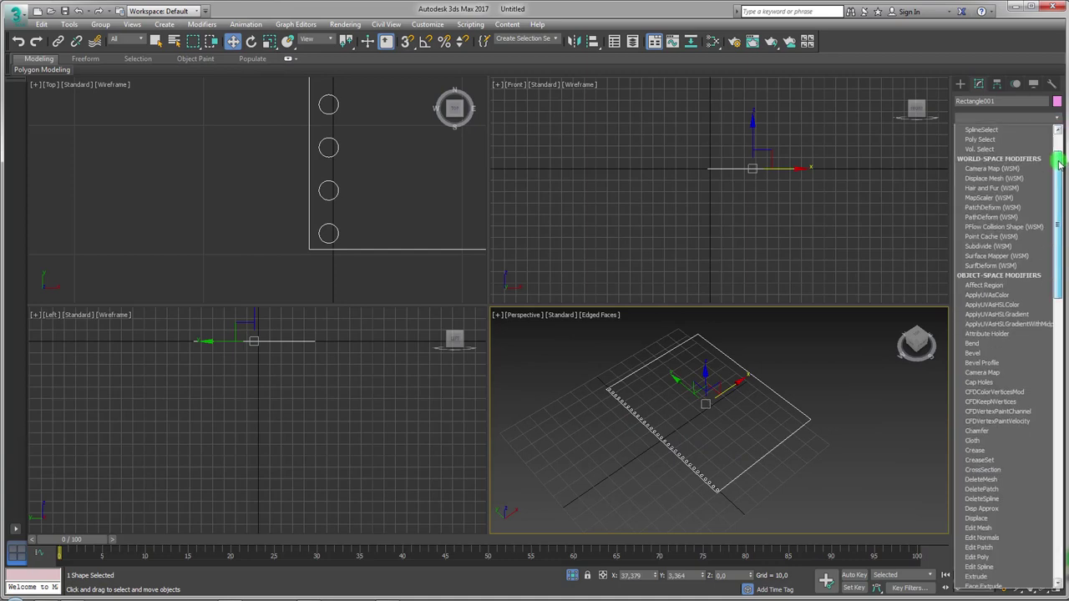
pyautogui.scroll(-2, 997, 345)
pyautogui.scroll(-1, 994, 351)
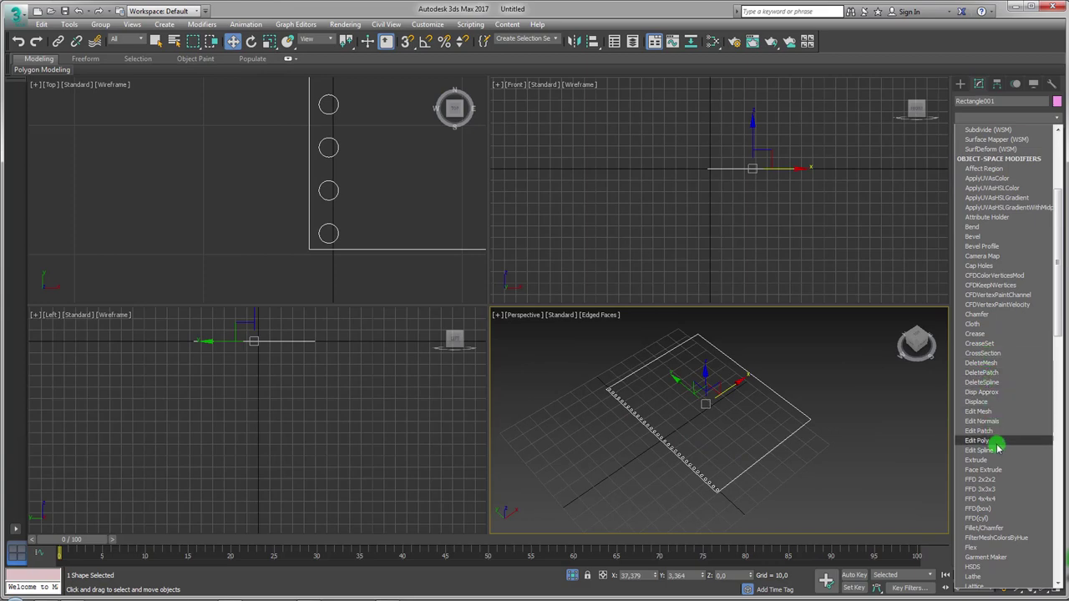
pyautogui.click(976, 459)
# Step: Maximize the Perspective viewport and frame the extruded page, shifting it left
pyautogui.moveTo(689, 448)
pyautogui.mouseDown(button='middle')
pyautogui.moveTo(642, 447)
pyautogui.moveTo(640, 489)
pyautogui.moveTo(644, 420)
pyautogui.moveTo(676, 389)
pyautogui.mouseUp(button='middle')
pyautogui.scroll(2, 670, 398)
pyautogui.scroll(2, 669, 361)
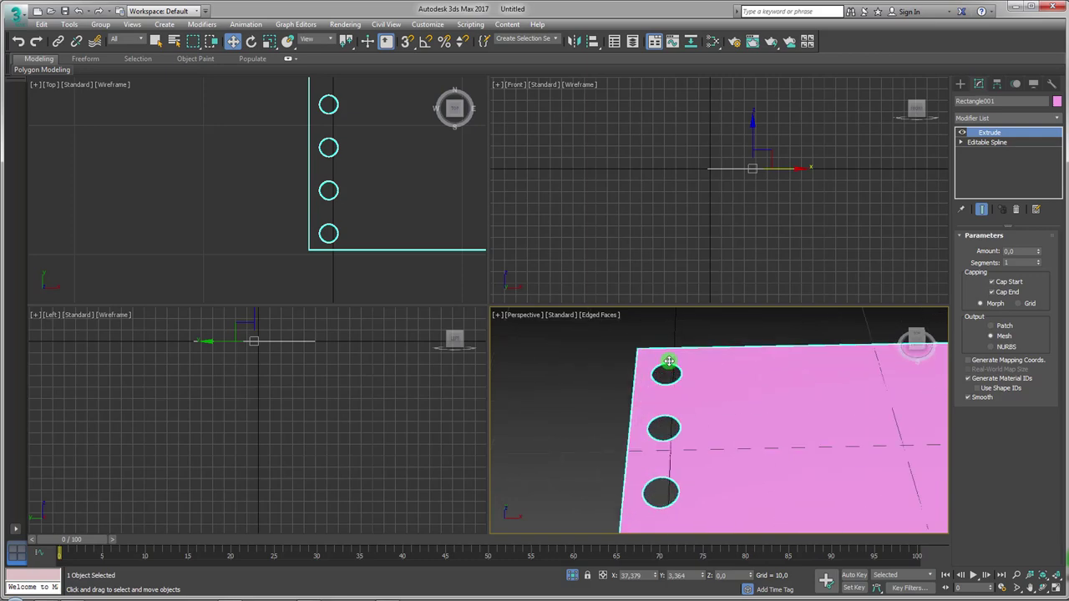
pyautogui.scroll(-3, 732, 439)
pyautogui.scroll(-3, 758, 370)
pyautogui.scroll(3, 709, 393)
pyautogui.keyDown('alt'); pyautogui.moveTo(709, 393); pyautogui.dragTo(712, 444, button='middle'); pyautogui.keyUp('alt')
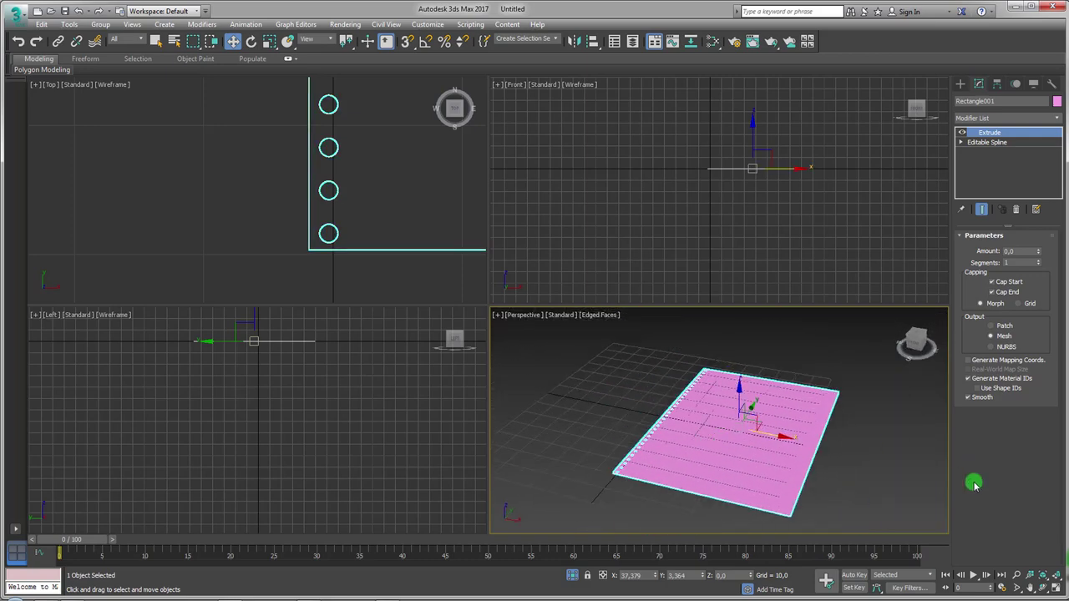
pyautogui.click(1056, 588)
pyautogui.moveTo(650, 372)
pyautogui.keyDown('alt'); pyautogui.mouseDown(button='middle')
pyautogui.moveTo(680, 370)
pyautogui.moveTo(674, 385)
pyautogui.mouseUp(button='middle'); pyautogui.keyUp('alt')
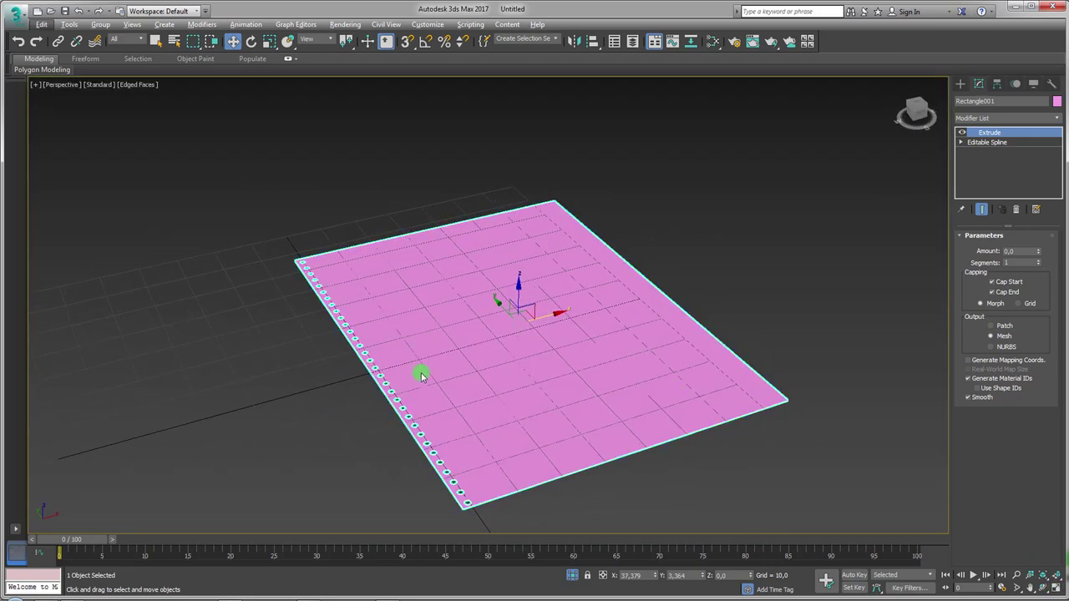
pyautogui.moveTo(701, 239); pyautogui.dragTo(582, 226, button='middle')
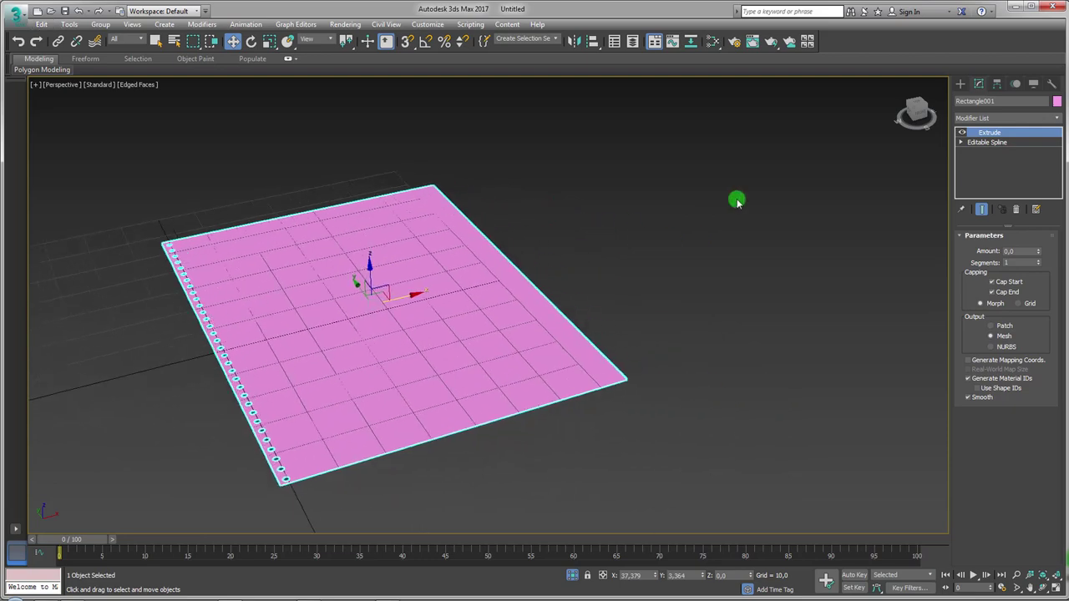
pyautogui.click(968, 85)
pyautogui.click(1013, 154)
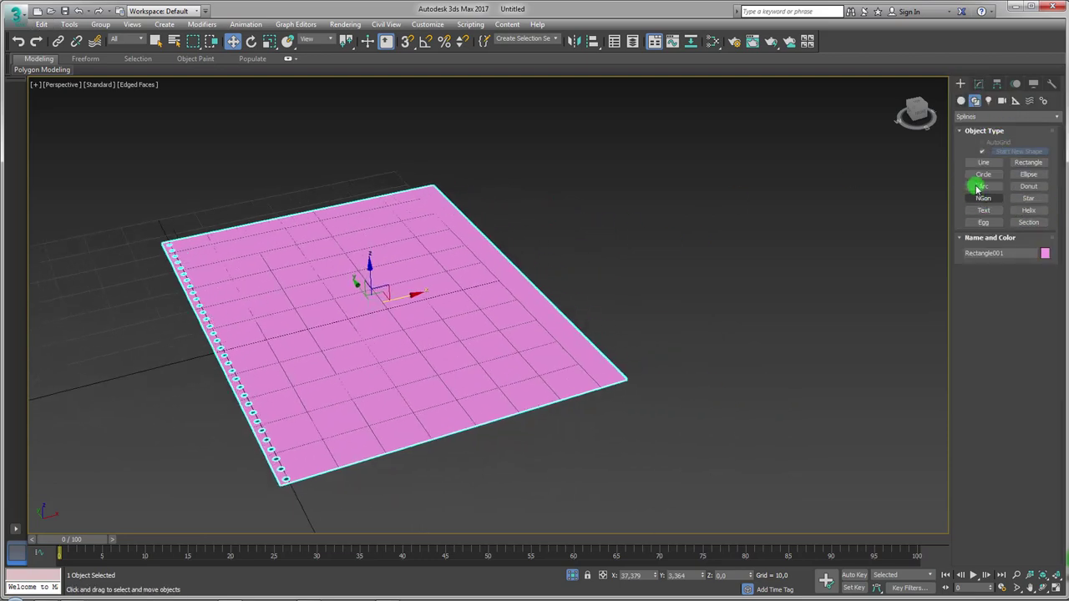
# Step: Draw Plane002, 84.322 by 63.164 with 4 by 4 segments, right of the page
pyautogui.click(961, 100)
pyautogui.click(1027, 198)
pyautogui.scroll(-4, 603, 247)
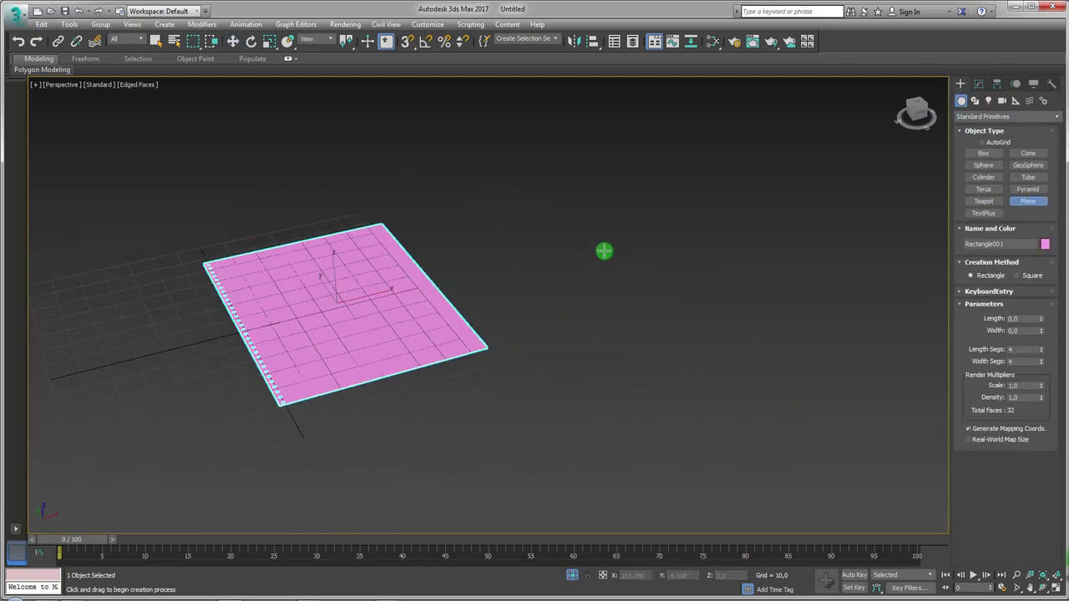
pyautogui.keyDown('alt'); pyautogui.moveTo(604, 248); pyautogui.dragTo(601, 277, button='middle'); pyautogui.keyUp('alt')
pyautogui.moveTo(539, 243)
pyautogui.mouseDown()
pyautogui.moveTo(577, 293)
pyautogui.moveTo(682, 328)
pyautogui.moveTo(673, 338)
pyautogui.mouseUp()
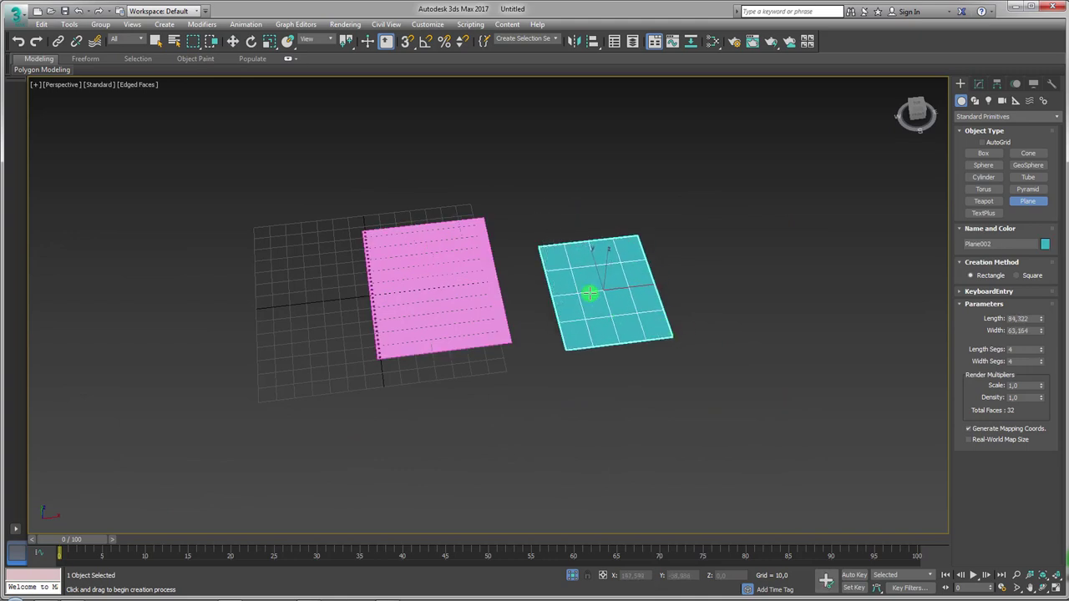
pyautogui.click(978, 86)
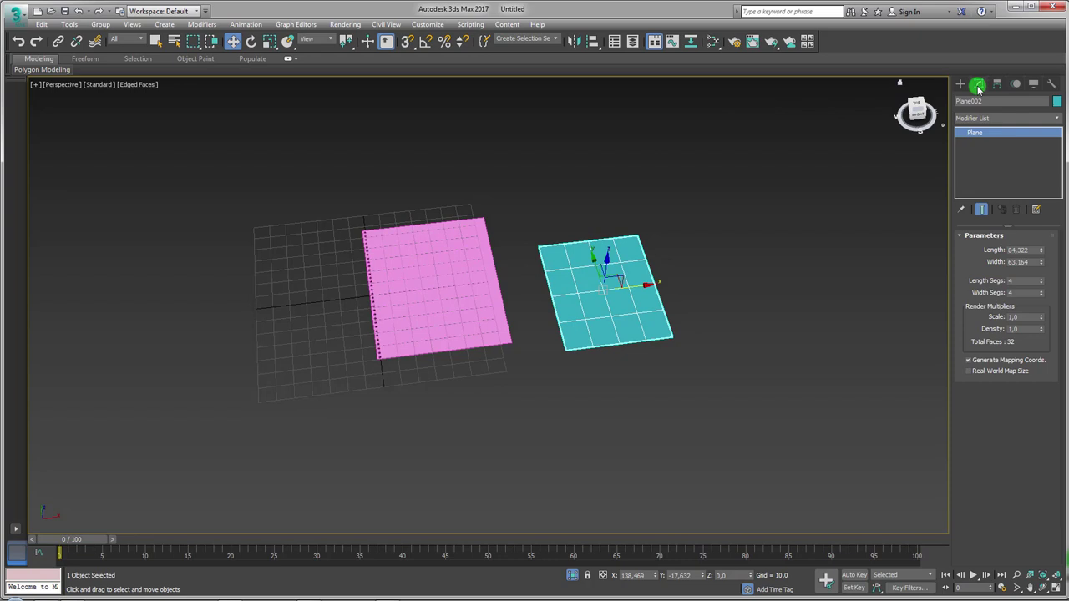
pyautogui.click(1019, 122)
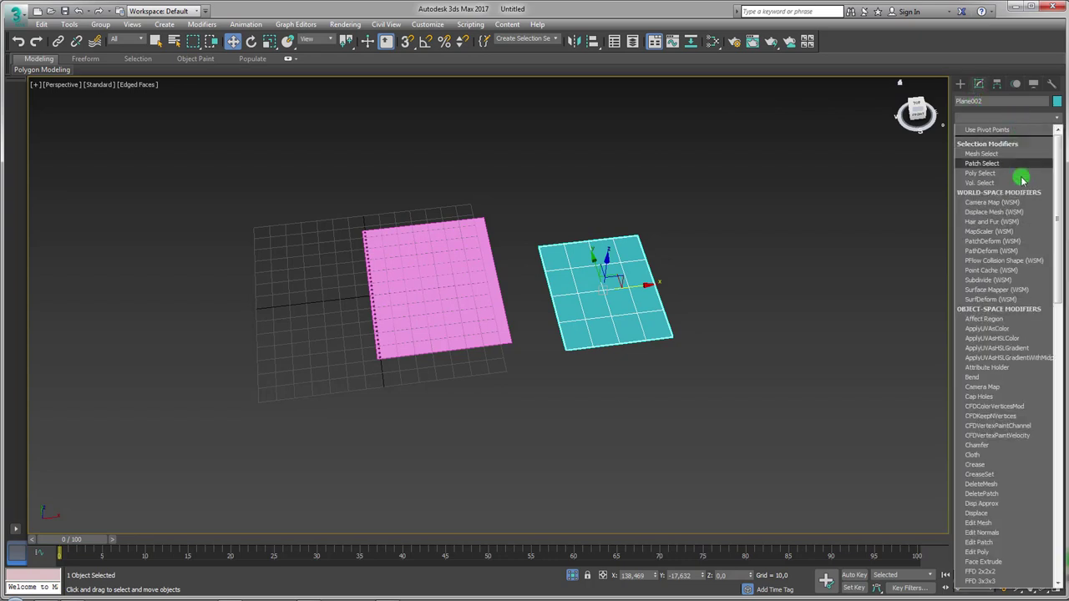
# Step: Add a Bend modifier to Plane002 with Bend Axis X and Angle -204
pyautogui.click(971, 378)
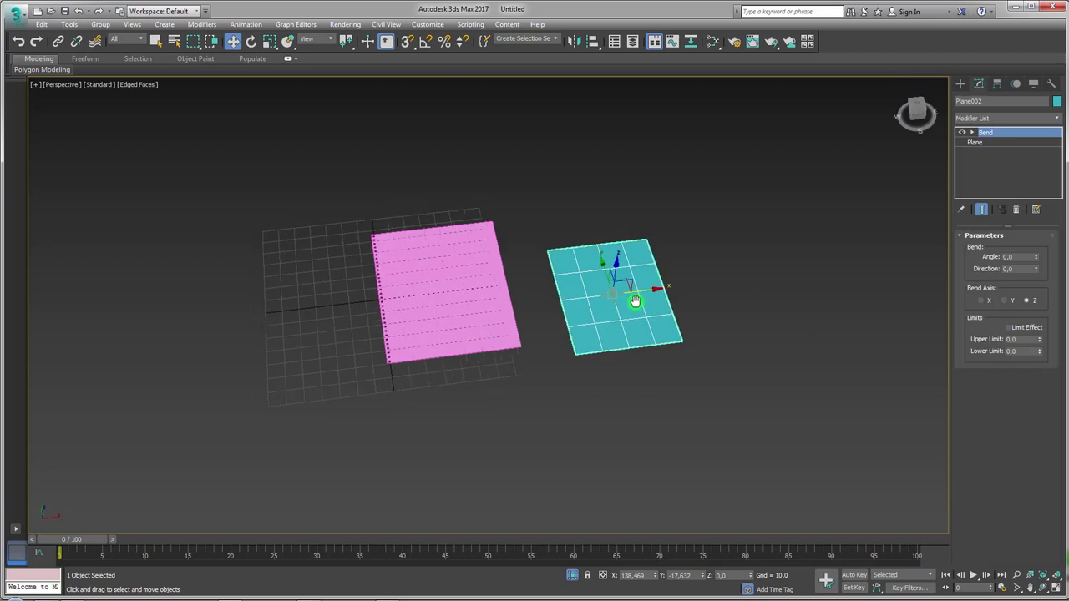
pyautogui.keyDown('alt'); pyautogui.moveTo(637, 301); pyautogui.dragTo(625, 299, button='middle'); pyautogui.keyUp('alt')
pyautogui.moveTo(1035, 262); pyautogui.dragTo(1030, 184)
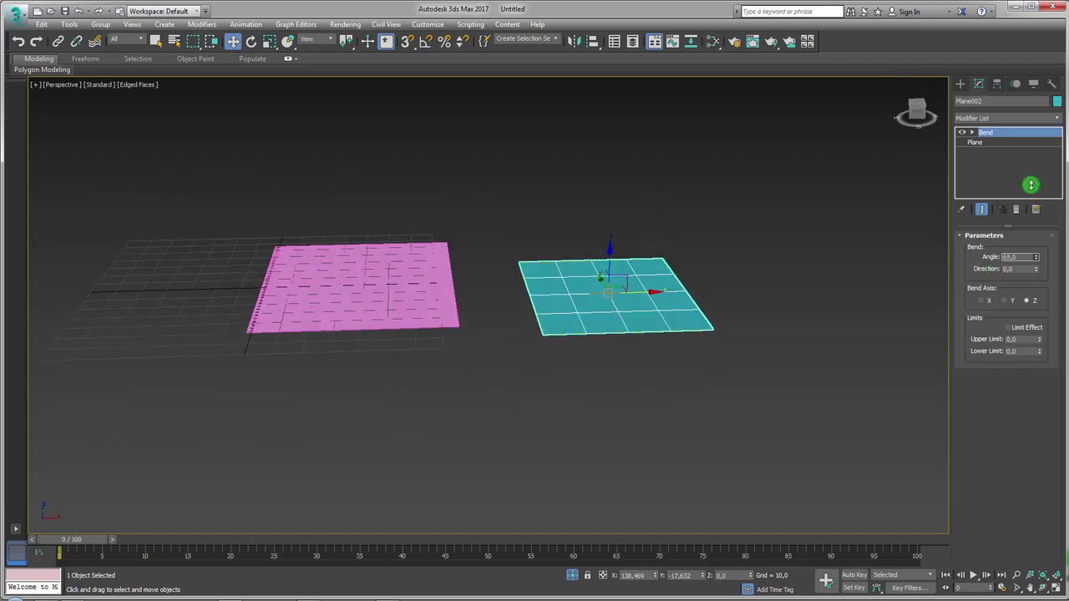
pyautogui.click(980, 301)
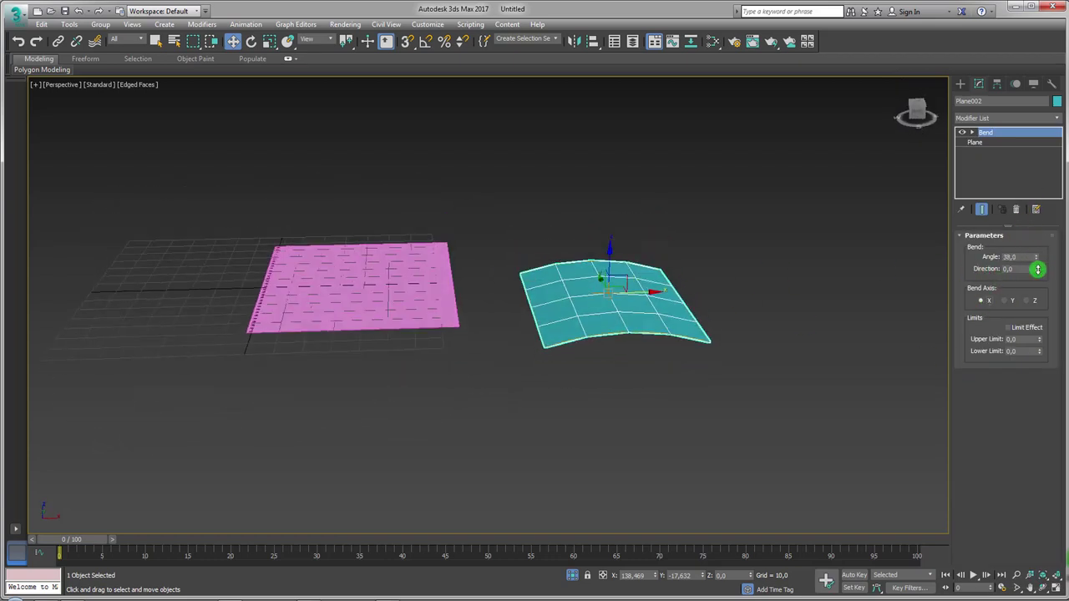
pyautogui.moveTo(1037, 267); pyautogui.dragTo(1049, 515)
pyautogui.moveTo(682, 355)
pyautogui.keyDown('alt'); pyautogui.mouseDown(button='middle')
pyautogui.moveTo(567, 293)
pyautogui.moveTo(643, 292)
pyautogui.moveTo(675, 326)
pyautogui.mouseUp(button='middle'); pyautogui.keyUp('alt')
# Step: Set the plane's Length Segs to 24 and Width Segs to 5, then reselect Bend
pyautogui.click(974, 142)
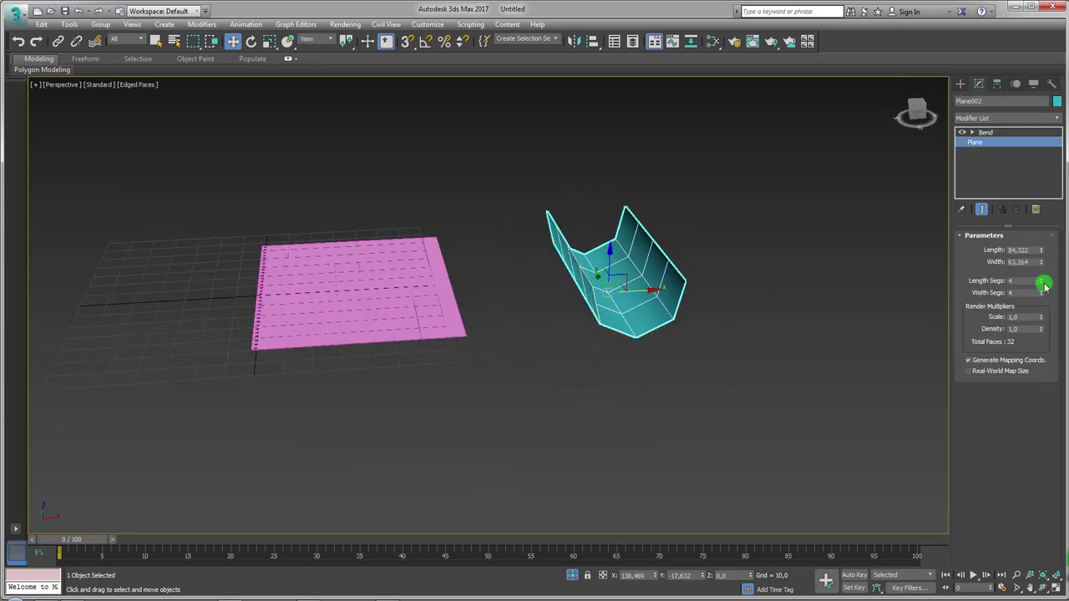
pyautogui.moveTo(1040, 281); pyautogui.dragTo(1041, 276)
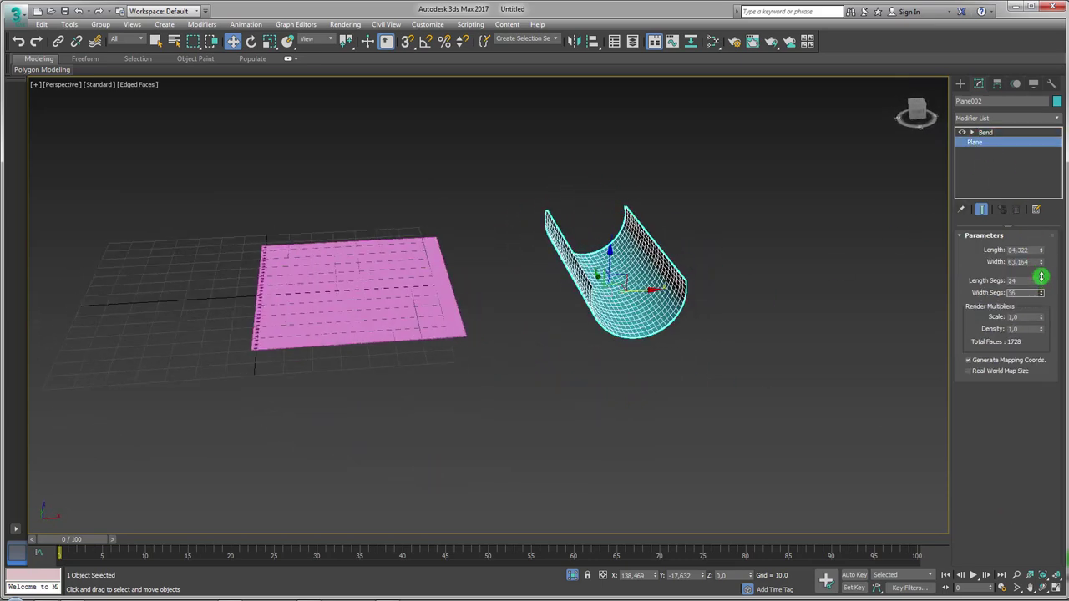
pyautogui.moveTo(696, 288)
pyautogui.keyDown('alt'); pyautogui.mouseDown(button='middle')
pyautogui.moveTo(673, 291)
pyautogui.moveTo(755, 263)
pyautogui.mouseUp(button='middle'); pyautogui.keyUp('alt')
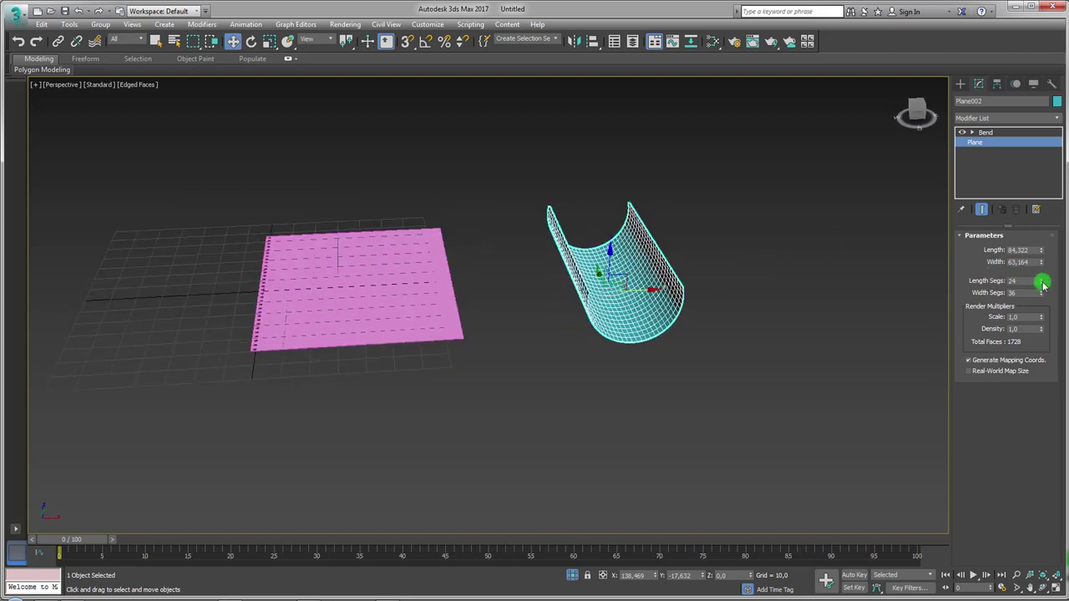
pyautogui.moveTo(1042, 293); pyautogui.dragTo(1045, 309)
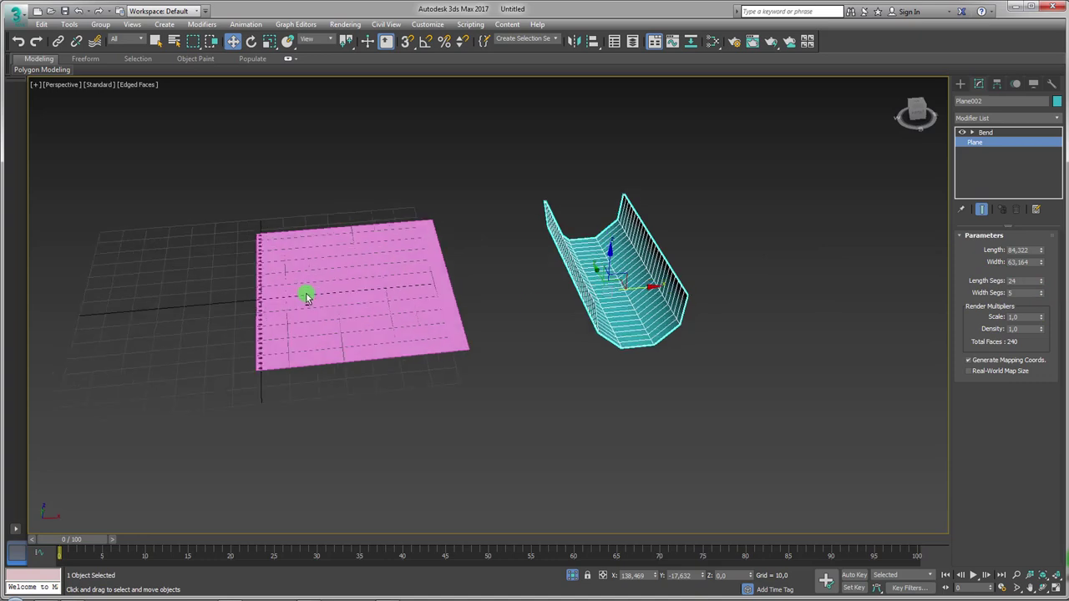
pyautogui.keyDown('alt'); pyautogui.moveTo(305, 295); pyautogui.dragTo(281, 239, button='middle'); pyautogui.keyUp('alt')
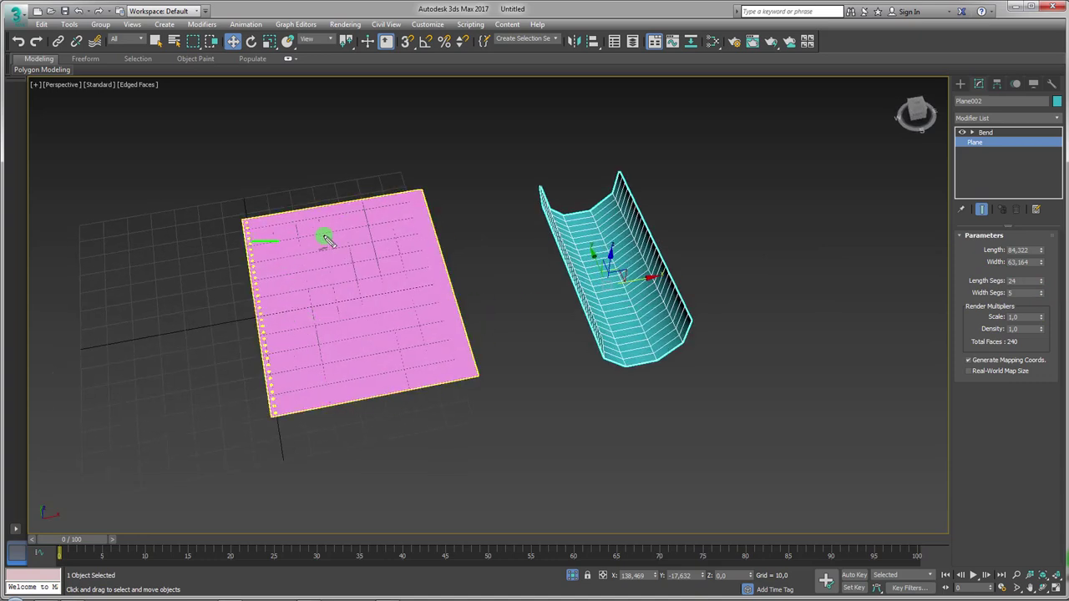
pyautogui.moveTo(252, 244); pyautogui.dragTo(469, 239)
pyautogui.moveTo(227, 298); pyautogui.dragTo(464, 261)
pyautogui.moveTo(346, 204); pyautogui.dragTo(373, 439)
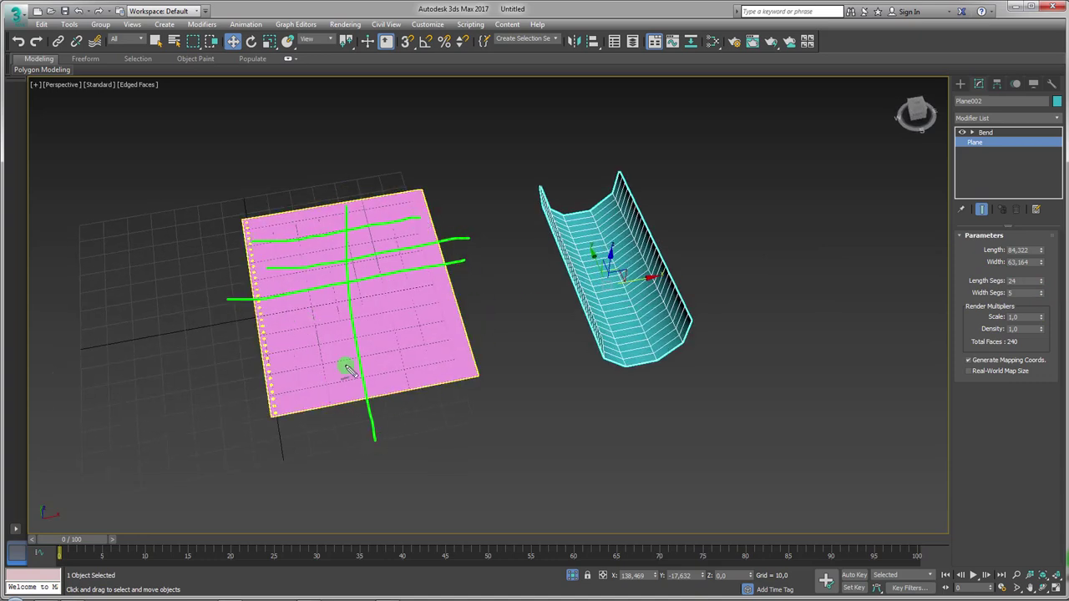
pyautogui.moveTo(272, 205); pyautogui.dragTo(313, 409)
pyautogui.click(985, 132)
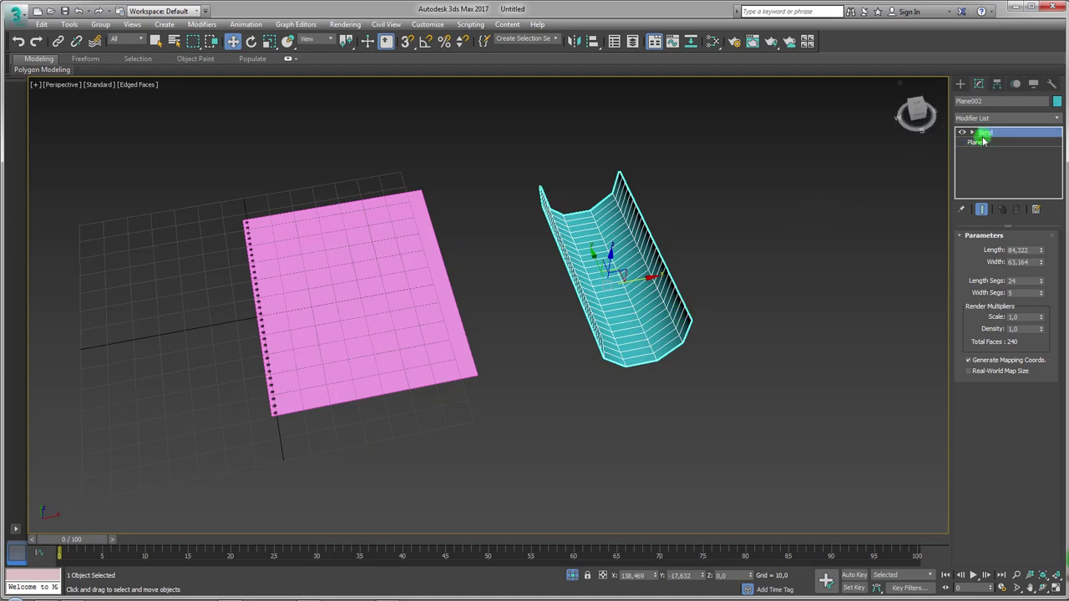
# Step: Convert the bent Plane002 to an Editable Poly
pyautogui.rightClick(611, 219)
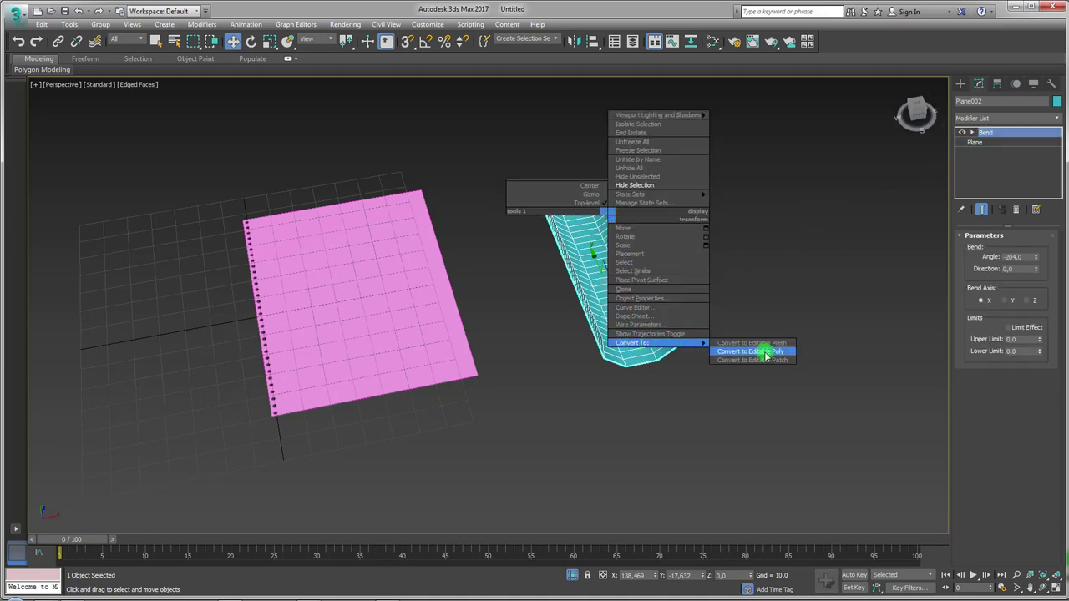
pyautogui.click(756, 356)
pyautogui.moveTo(753, 359)
pyautogui.keyDown('alt'); pyautogui.mouseDown(button='middle')
pyautogui.moveTo(758, 336)
pyautogui.moveTo(679, 327)
pyautogui.moveTo(854, 136)
pyautogui.mouseUp(button='middle'); pyautogui.keyUp('alt')
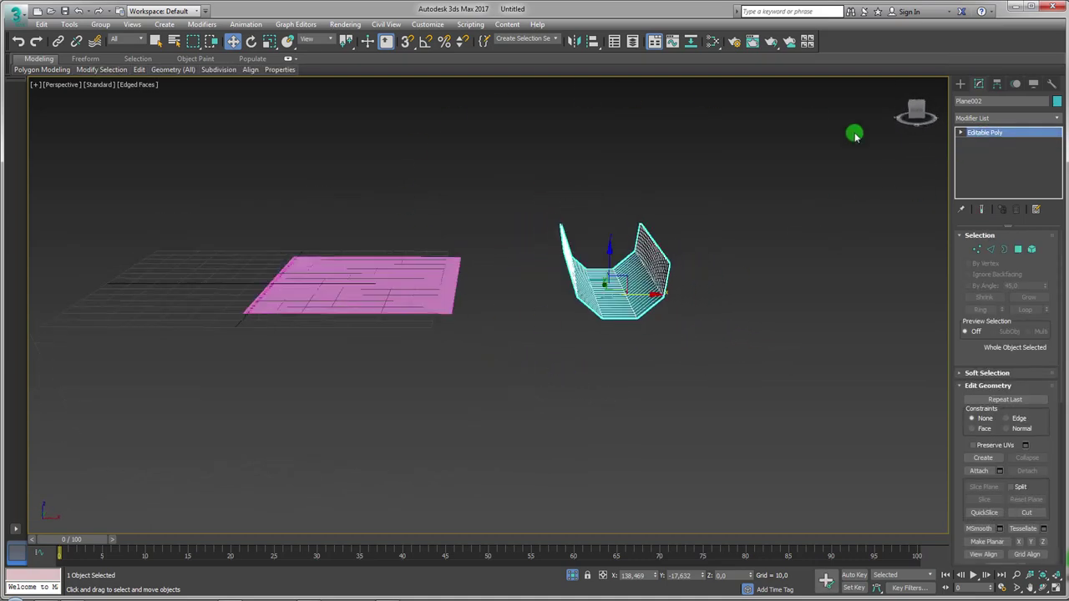
pyautogui.moveTo(720, 275)
pyautogui.keyDown('alt'); pyautogui.mouseDown(button='middle')
pyautogui.moveTo(680, 303)
pyautogui.moveTo(916, 108)
pyautogui.mouseUp(button='middle'); pyautogui.keyUp('alt')
# Step: Cancel the Box tool and select the pink page Rectangle001
pyautogui.click(960, 85)
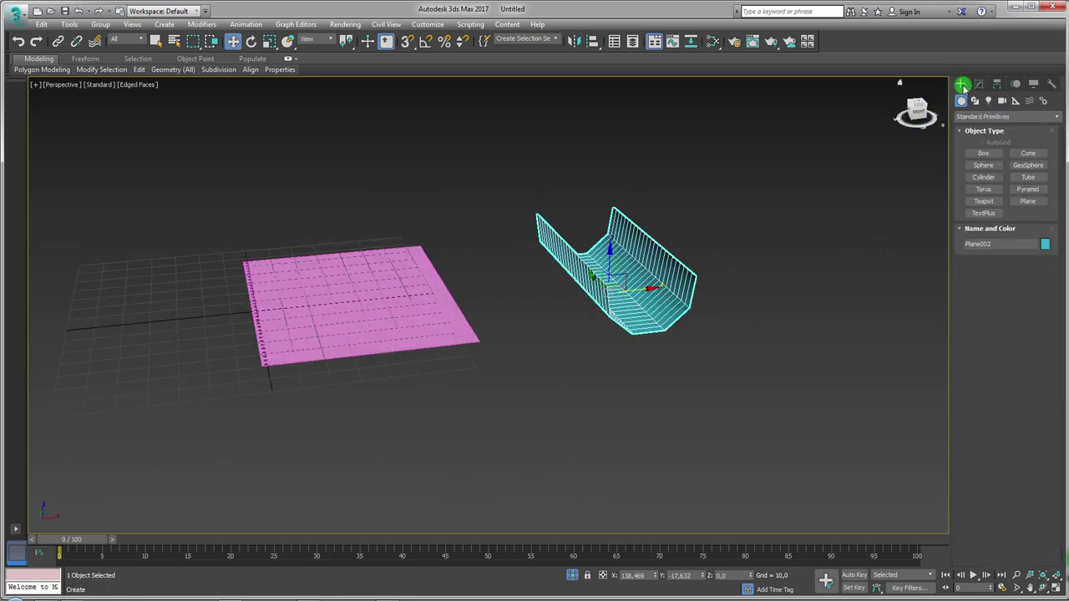
pyautogui.click(986, 155)
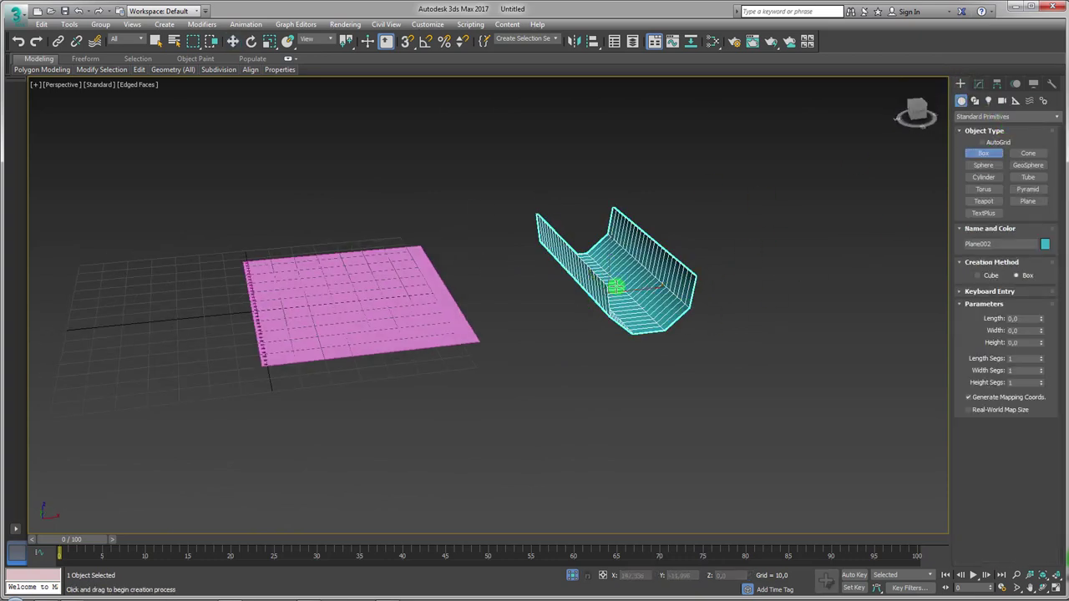
pyautogui.keyDown('alt'); pyautogui.moveTo(465, 267); pyautogui.dragTo(477, 277, button='middle'); pyautogui.keyUp('alt')
pyautogui.press('w')
pyautogui.click(357, 354)
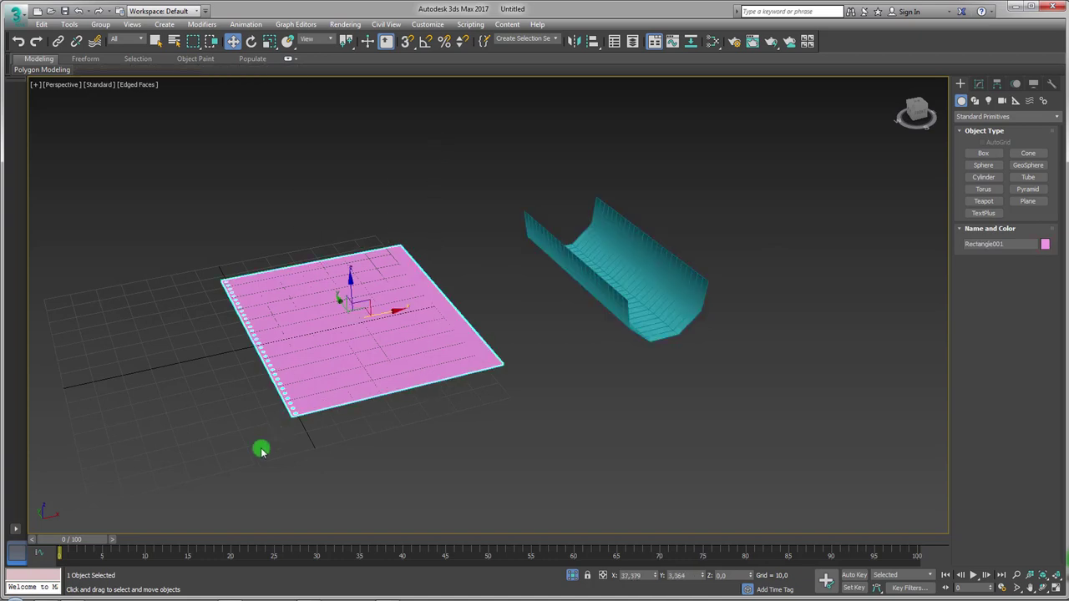
pyautogui.moveTo(260, 446)
pyautogui.keyDown('alt'); pyautogui.mouseDown(button='middle')
pyautogui.moveTo(389, 370)
pyautogui.moveTo(450, 242)
pyautogui.mouseUp(button='middle'); pyautogui.keyUp('alt')
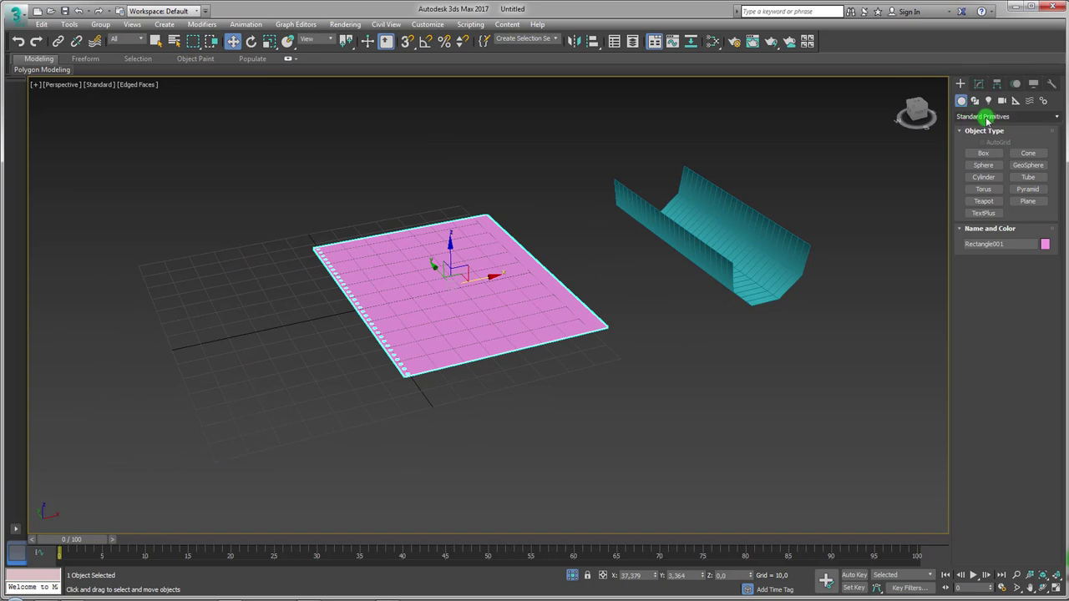
# Step: Create a ProBoolean Subtraction on the page, picking the Plane002 trough as the operand
pyautogui.click(986, 118)
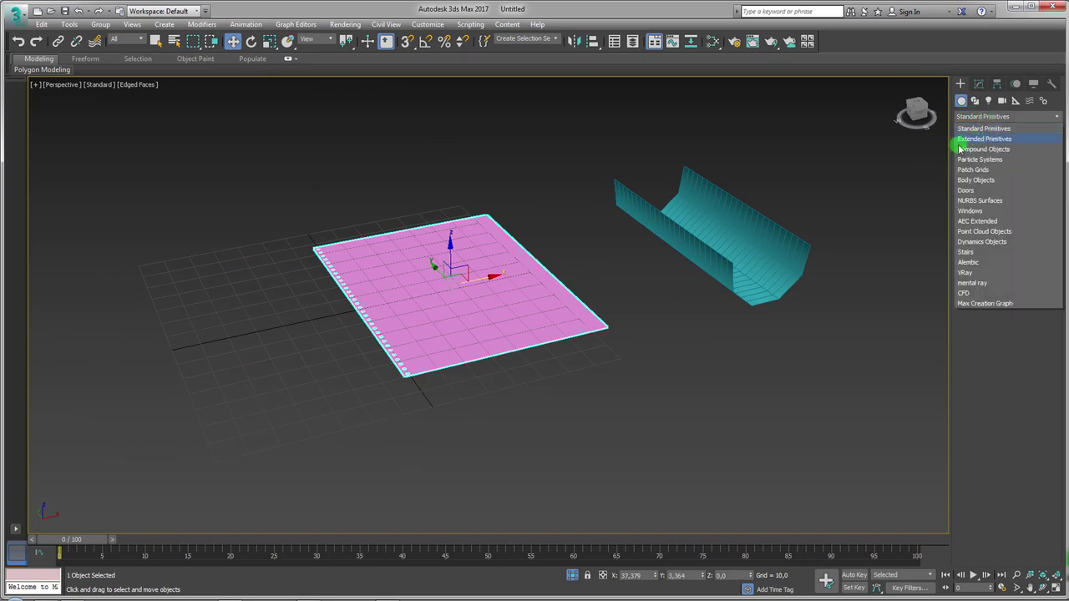
pyautogui.click(983, 149)
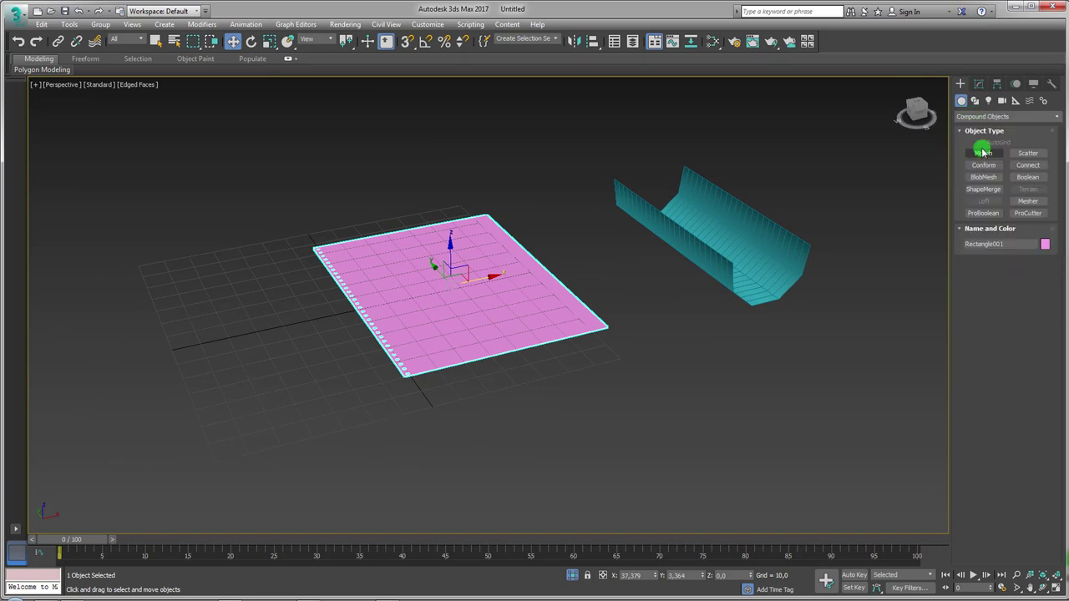
pyautogui.click(984, 214)
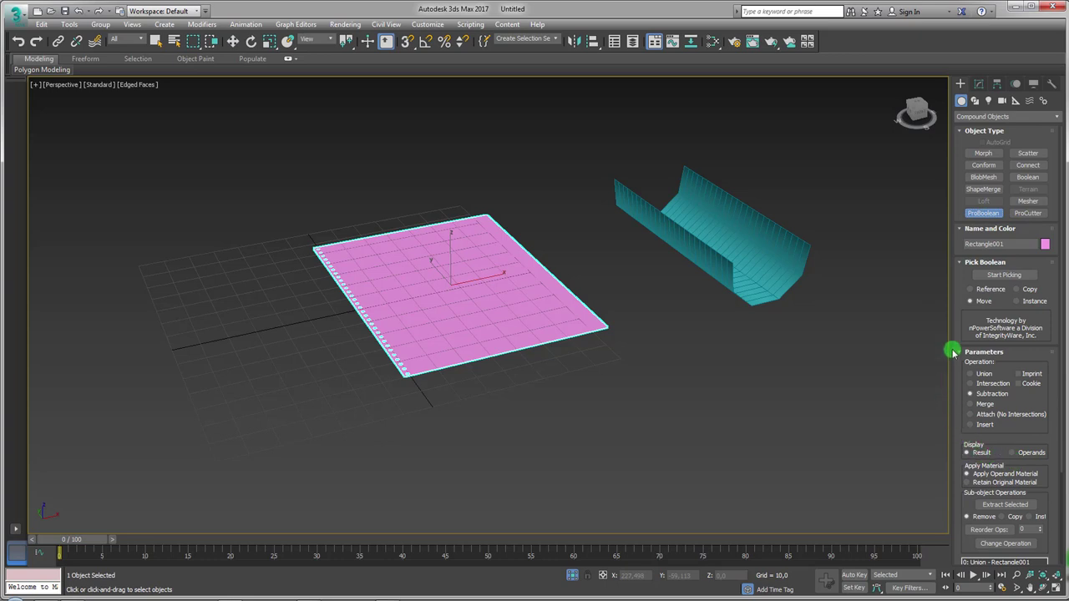
pyautogui.moveTo(954, 286); pyautogui.dragTo(982, 260)
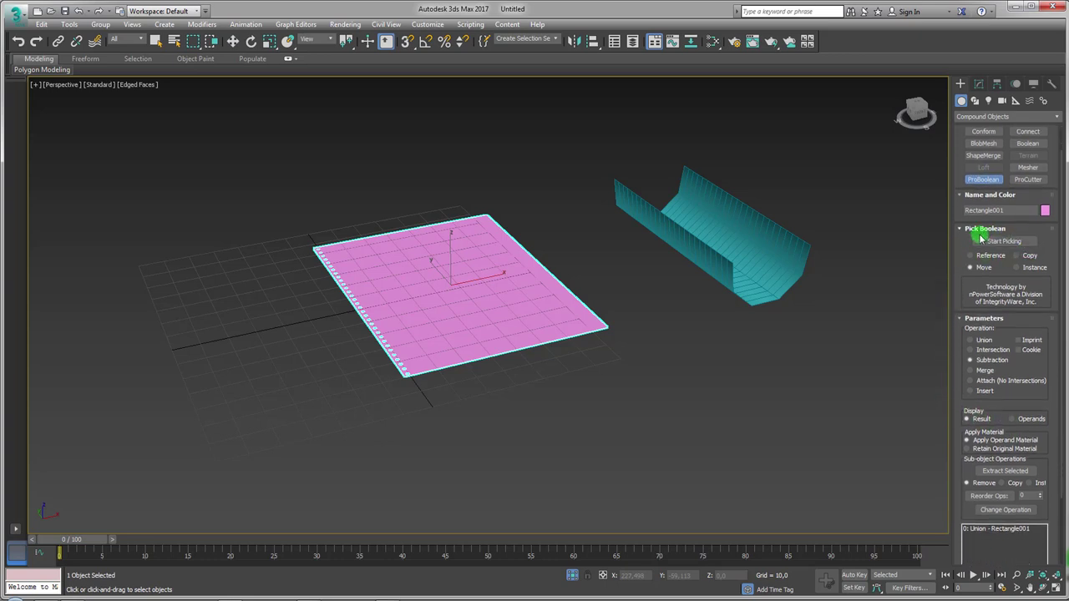
pyautogui.click(1001, 241)
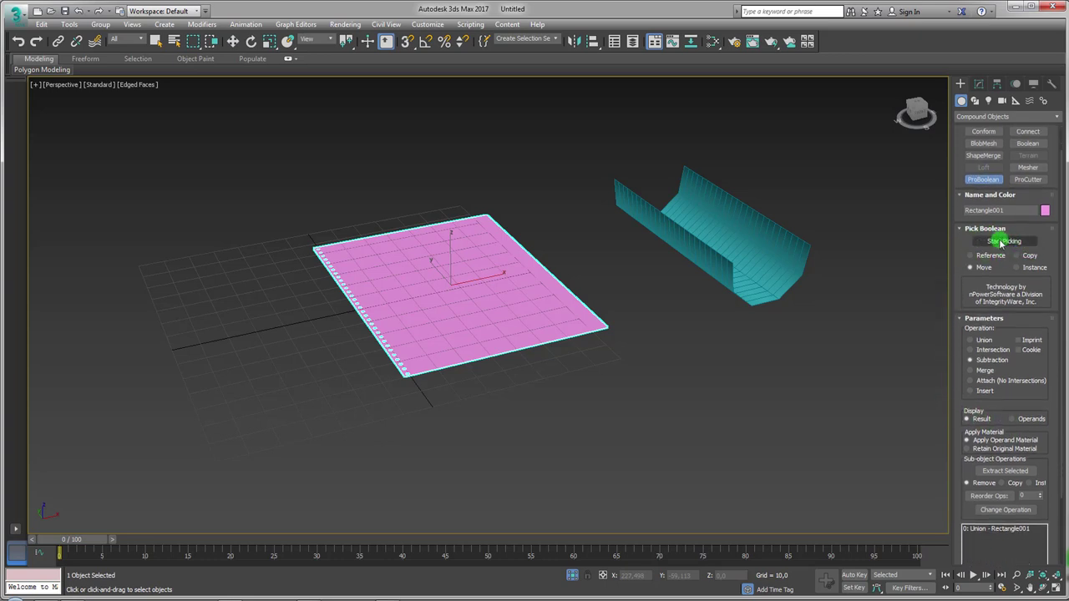
pyautogui.click(749, 247)
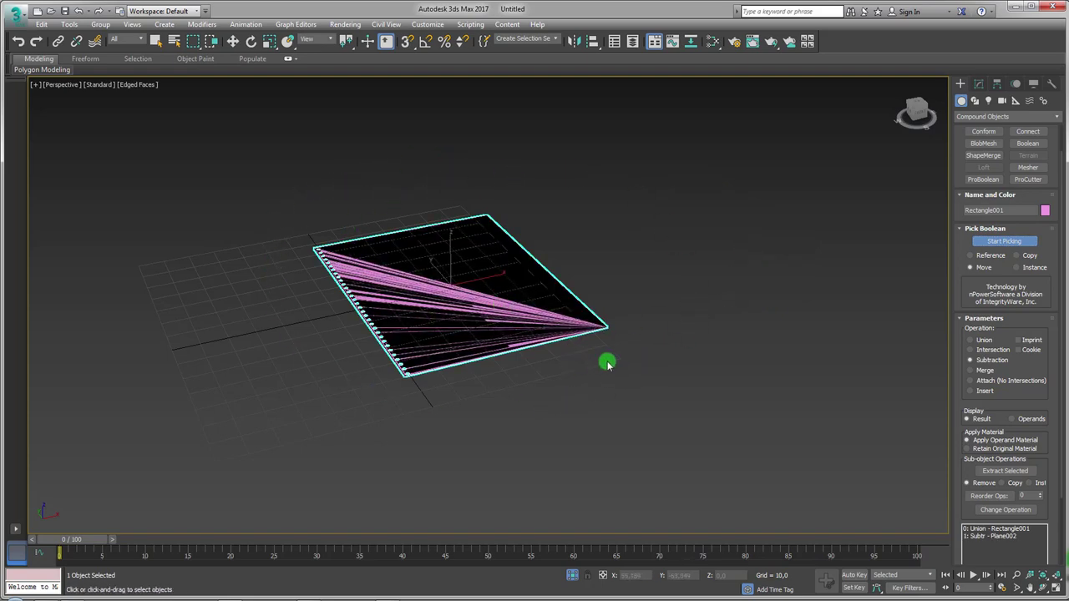
pyautogui.moveTo(606, 287)
pyautogui.keyDown('alt'); pyautogui.mouseDown(button='middle')
pyautogui.moveTo(604, 313)
pyautogui.moveTo(556, 313)
pyautogui.moveTo(634, 300)
pyautogui.moveTo(583, 331)
pyautogui.moveTo(621, 334)
pyautogui.moveTo(649, 295)
pyautogui.mouseUp(button='middle'); pyautogui.keyUp('alt')
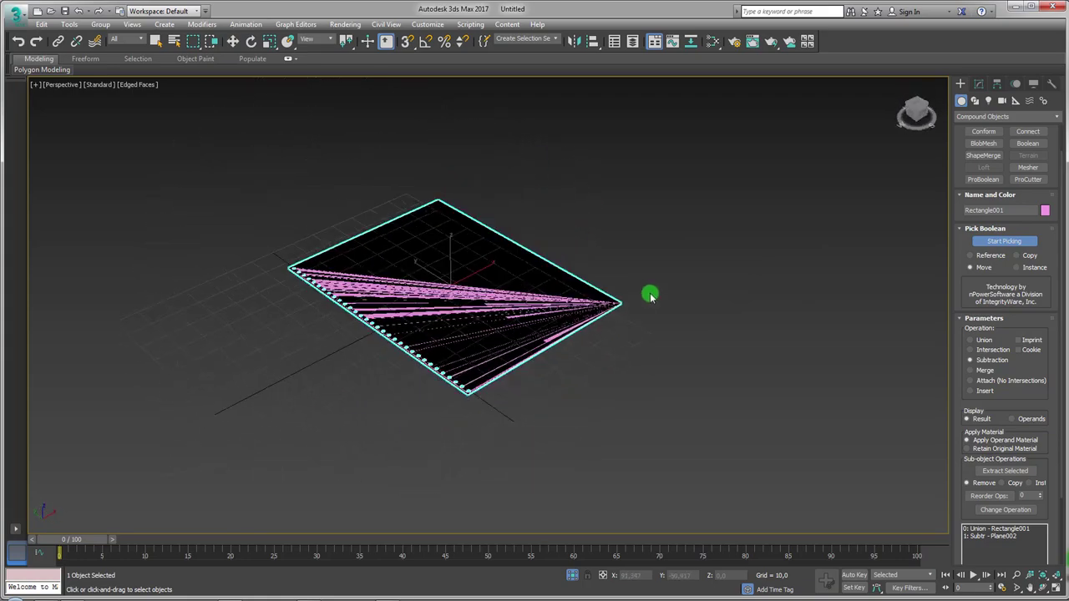
pyautogui.moveTo(957, 459); pyautogui.dragTo(958, 284)
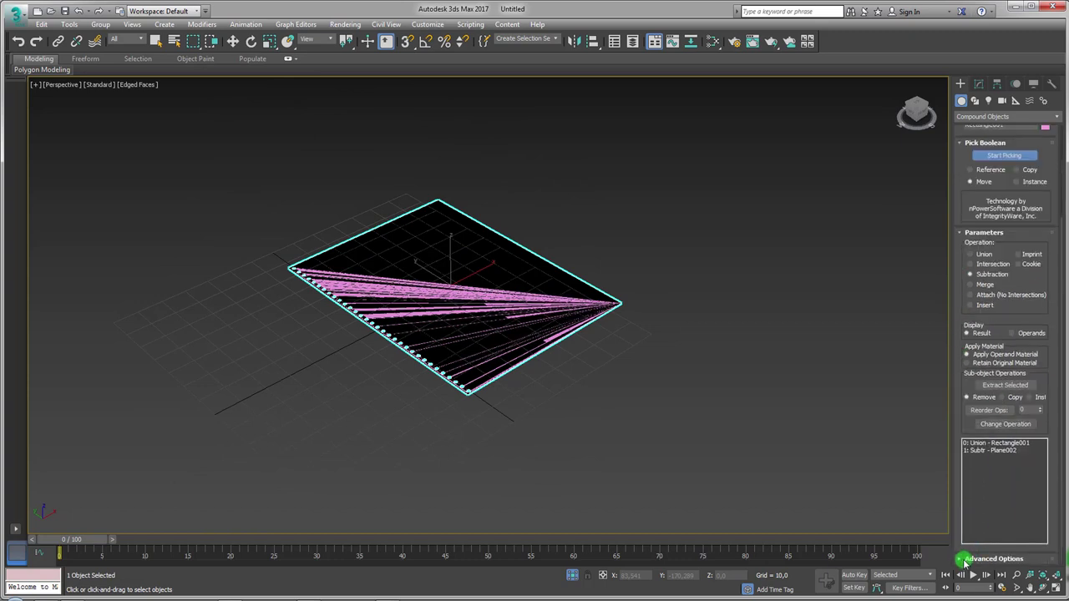
# Step: Enable Make Quadrilaterals in Advanced Options with a Quad Size of 1.0
pyautogui.click(965, 559)
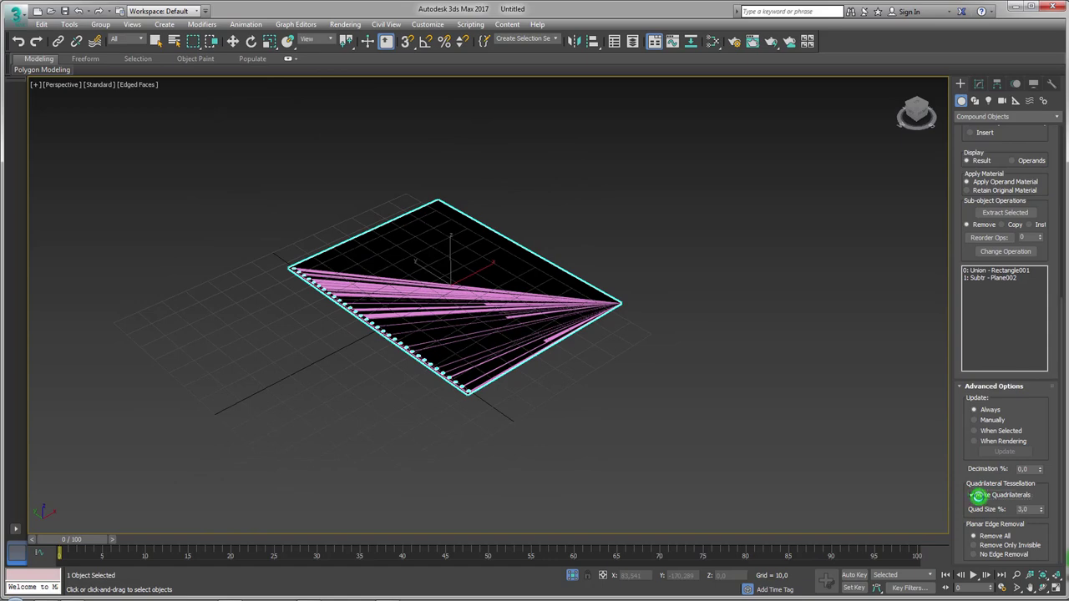
pyautogui.click(983, 496)
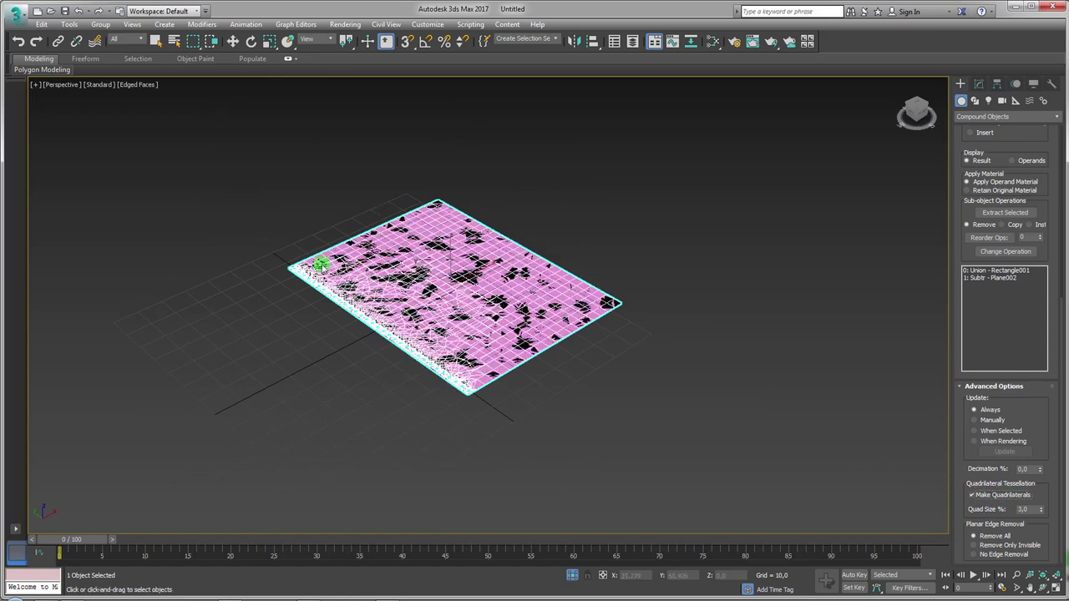
pyautogui.click(1043, 512)
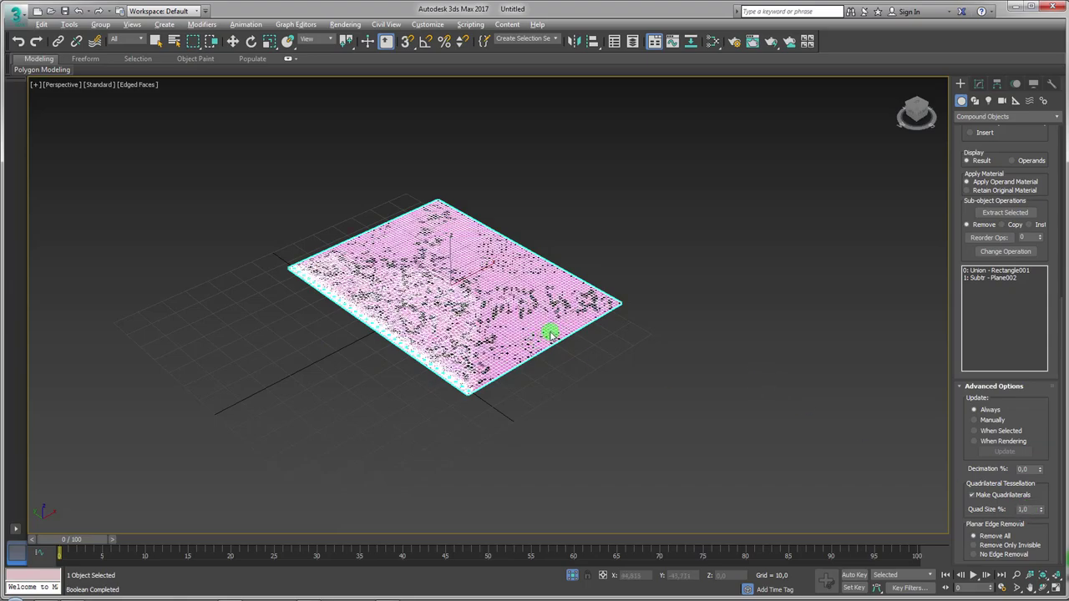
pyautogui.moveTo(549, 334)
pyautogui.keyDown('alt'); pyautogui.mouseDown(button='middle')
pyautogui.moveTo(512, 393)
pyautogui.moveTo(530, 329)
pyautogui.mouseUp(button='middle'); pyautogui.keyUp('alt')
pyautogui.scroll(3, 501, 329)
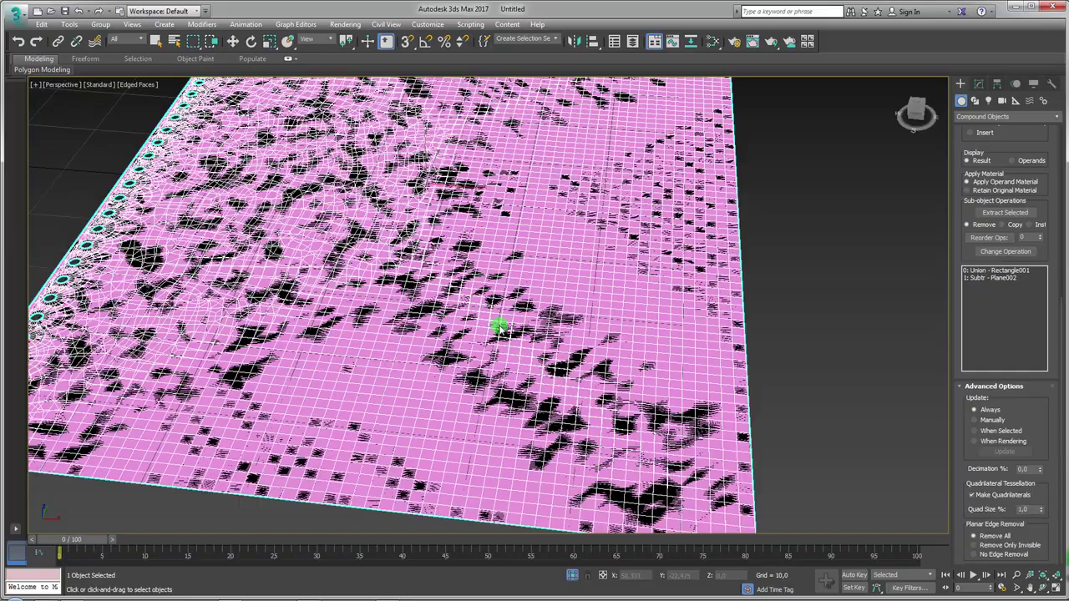
pyautogui.scroll(3, 461, 330)
pyautogui.scroll(-5, 462, 330)
# Step: Convert the retessellated ProBoolean page to an Editable Poly
pyautogui.press('w')
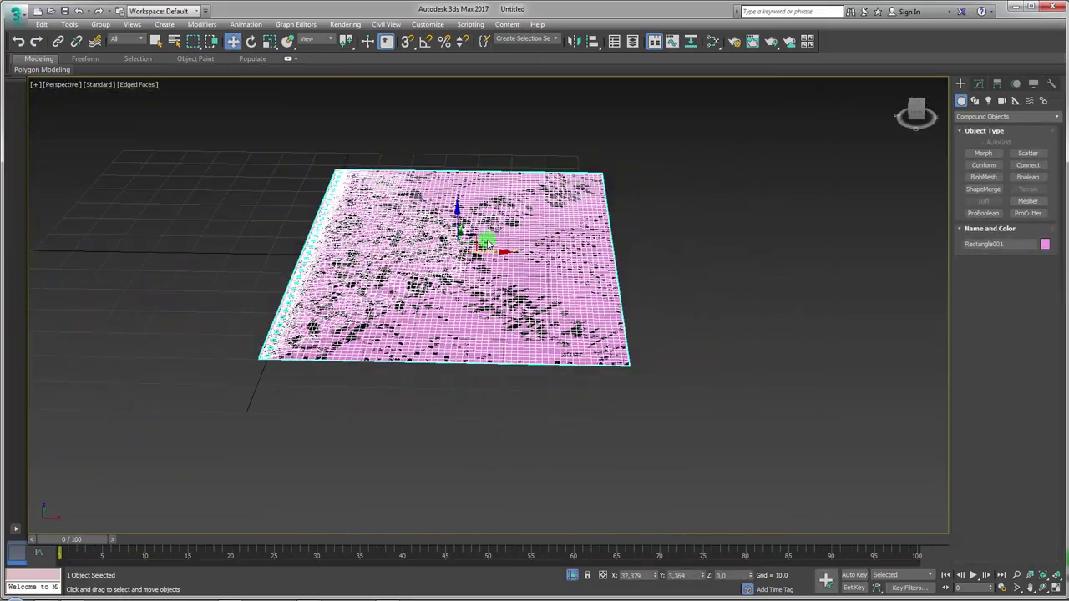
pyautogui.rightClick(487, 241)
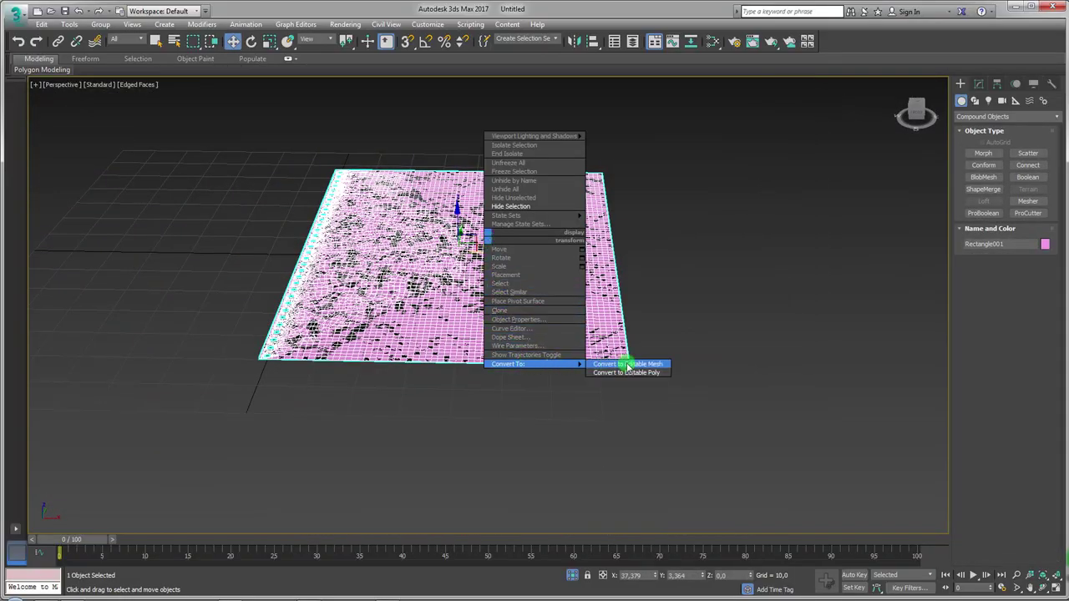
pyautogui.click(626, 370)
pyautogui.keyDown('alt'); pyautogui.moveTo(535, 331); pyautogui.dragTo(513, 285, button='middle'); pyautogui.keyUp('alt')
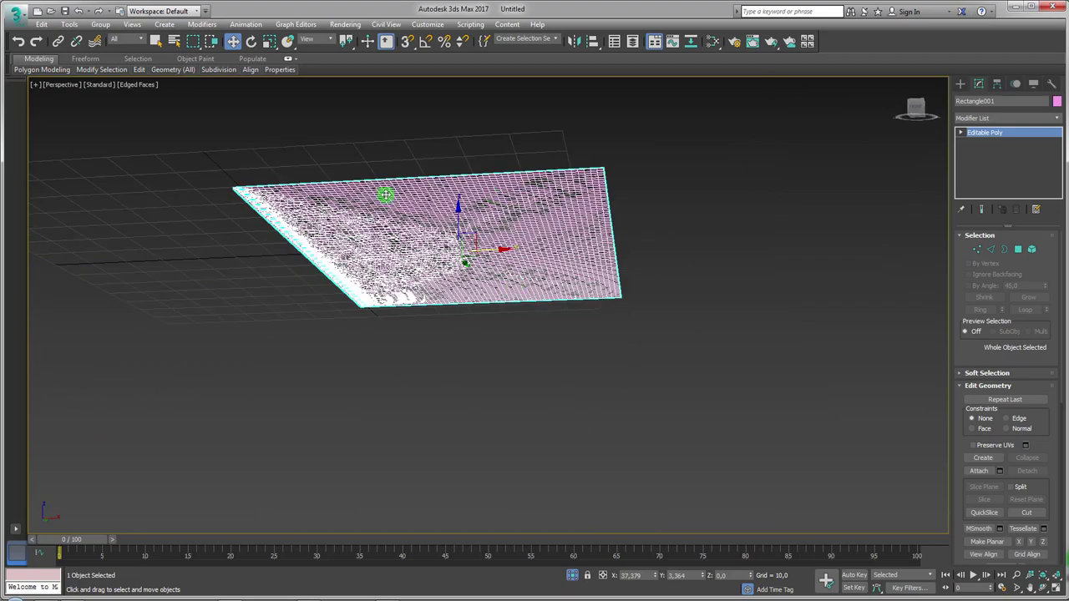
# Step: Switch to the Top view in wireframe and frame the page's spiral-hole edge
pyautogui.keyDown('alt'); pyautogui.moveTo(385, 195); pyautogui.dragTo(393, 312, button='middle'); pyautogui.keyUp('alt')
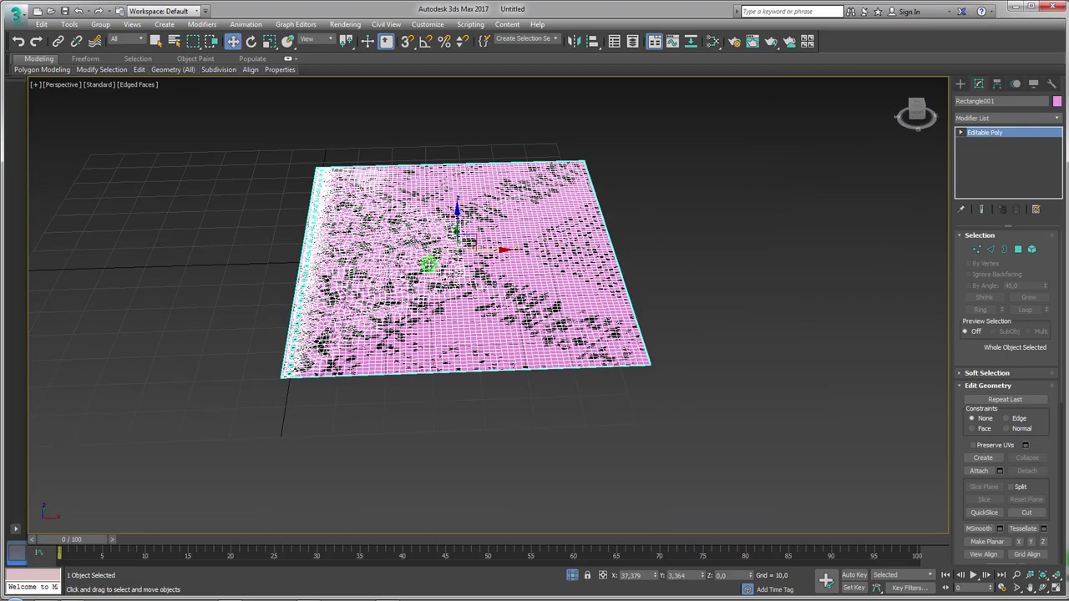
pyautogui.moveTo(428, 265)
pyautogui.keyDown('alt'); pyautogui.mouseDown(button='middle')
pyautogui.moveTo(563, 239)
pyautogui.moveTo(577, 274)
pyautogui.mouseUp(button='middle'); pyautogui.keyUp('alt')
pyautogui.press('t')
pyautogui.keyDown('alt'); pyautogui.moveTo(728, 279); pyautogui.dragTo(762, 325, button='middle'); pyautogui.keyUp('alt')
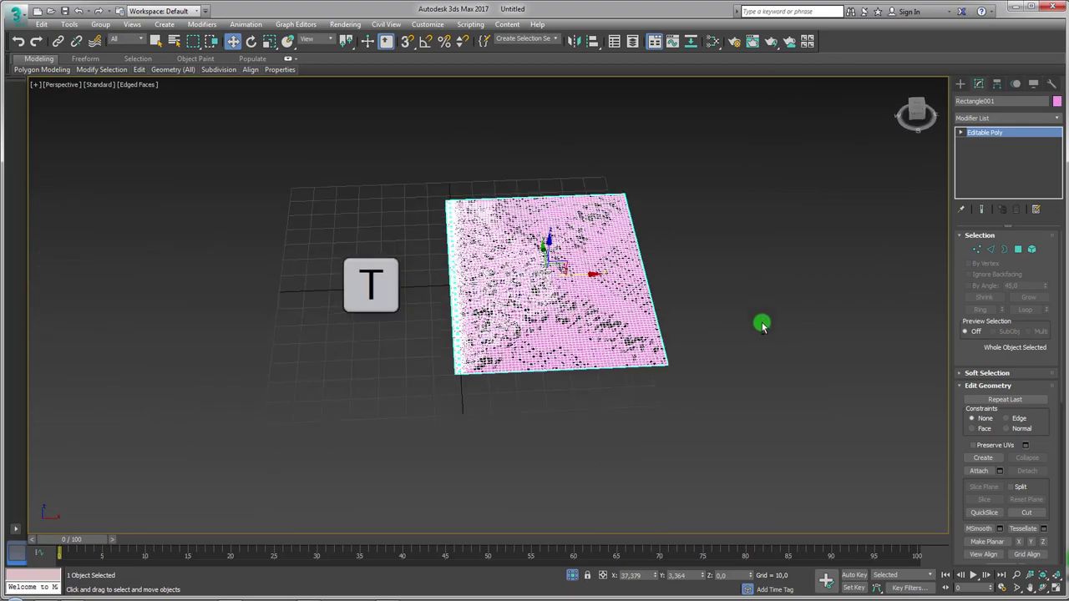
pyautogui.press('F3')
pyautogui.scroll(5, 693, 322)
pyautogui.moveTo(680, 309); pyautogui.dragTo(493, 377, button='middle')
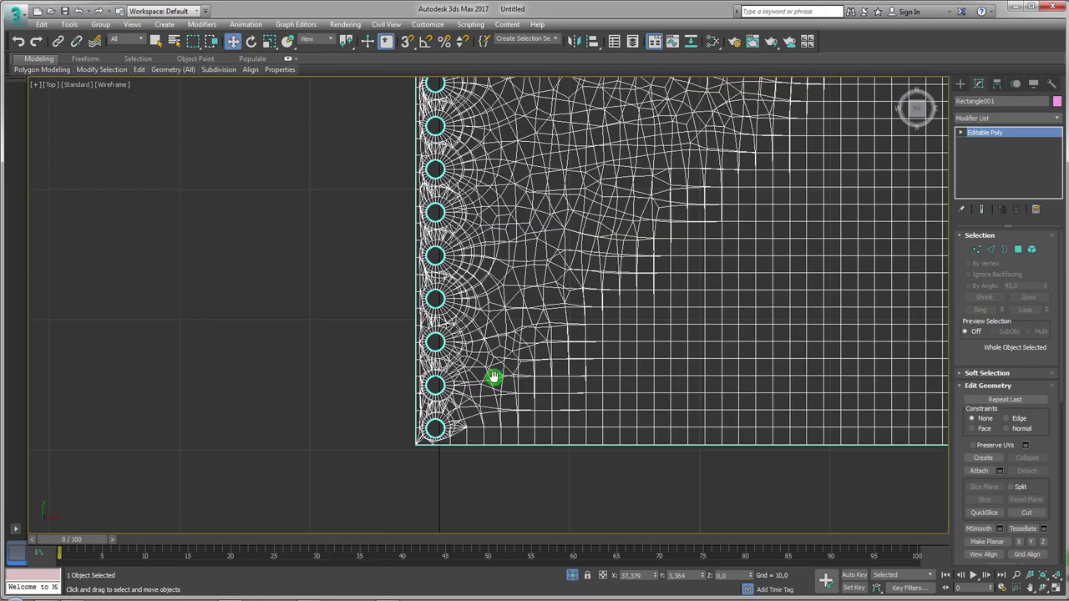
pyautogui.scroll(-8, 493, 378)
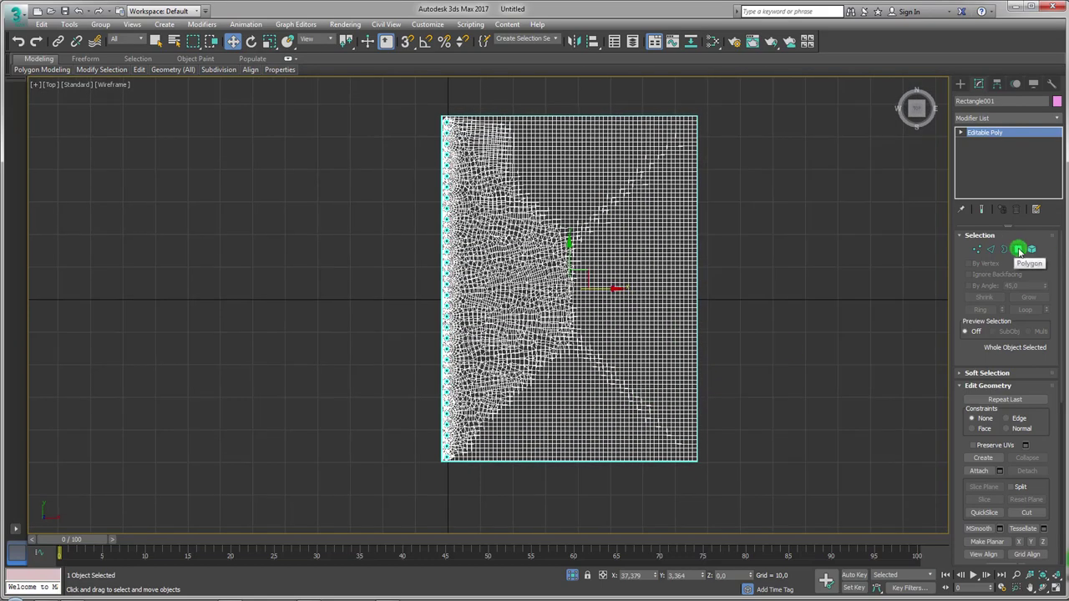
# Step: With Ignore Backfacing on, select the top polygons, invert with Ctrl+I and delete the rest
pyautogui.click(1016, 249)
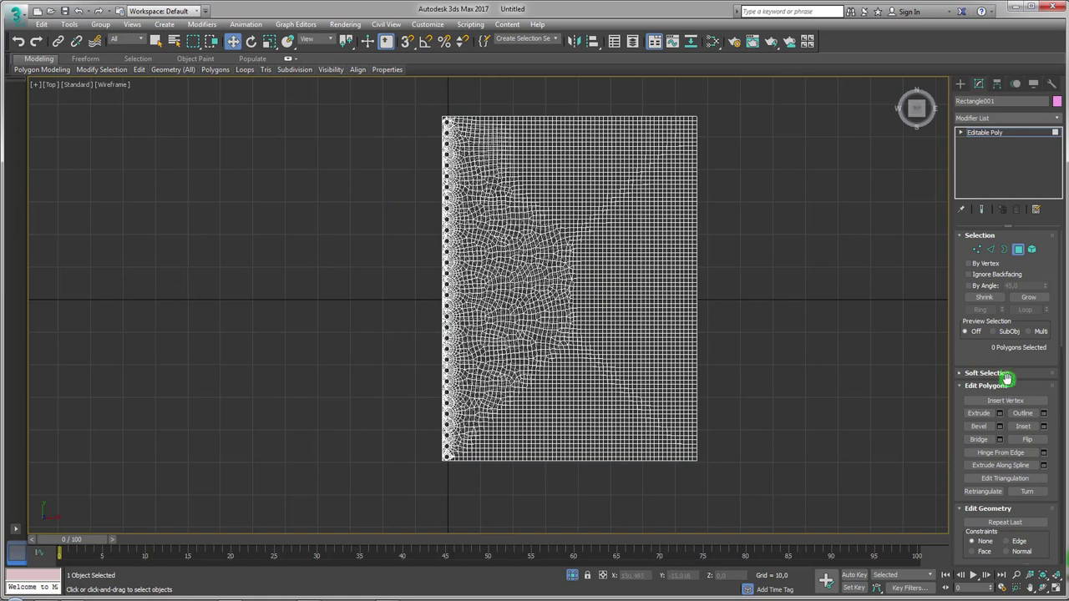
pyautogui.moveTo(974, 361)
pyautogui.mouseDown()
pyautogui.moveTo(974, 326)
pyautogui.moveTo(972, 399)
pyautogui.mouseUp()
pyautogui.click(972, 275)
pyautogui.moveTo(716, 509); pyautogui.dragTo(716, 509)
pyautogui.moveTo(807, 489)
pyautogui.keyDown('alt'); pyautogui.mouseDown(button='middle')
pyautogui.moveTo(701, 426)
pyautogui.moveTo(706, 358)
pyautogui.moveTo(507, 237)
pyautogui.moveTo(536, 255)
pyautogui.moveTo(541, 148)
pyautogui.moveTo(609, 242)
pyautogui.mouseUp(button='middle'); pyautogui.keyUp('alt')
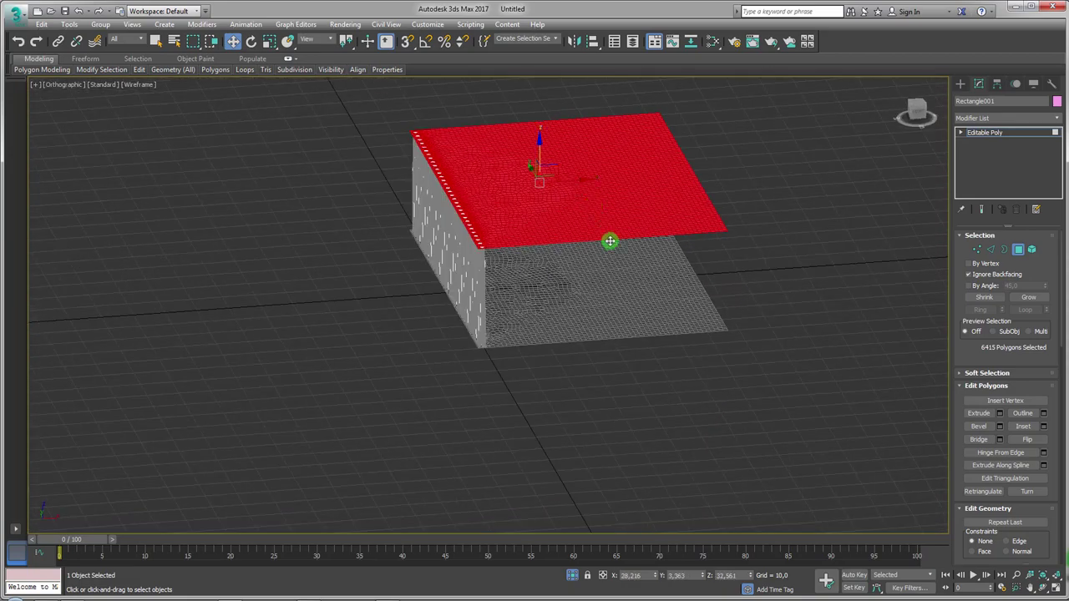
pyautogui.hotkey('ctrl', 'i')
pyautogui.press('Delete')
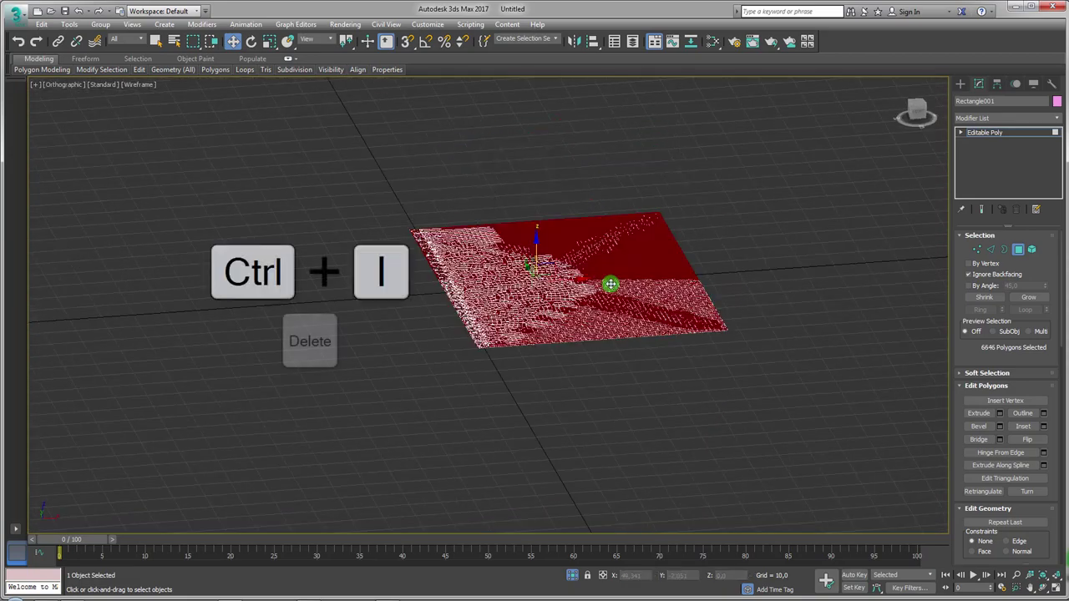
pyautogui.click(983, 132)
pyautogui.press('F3')
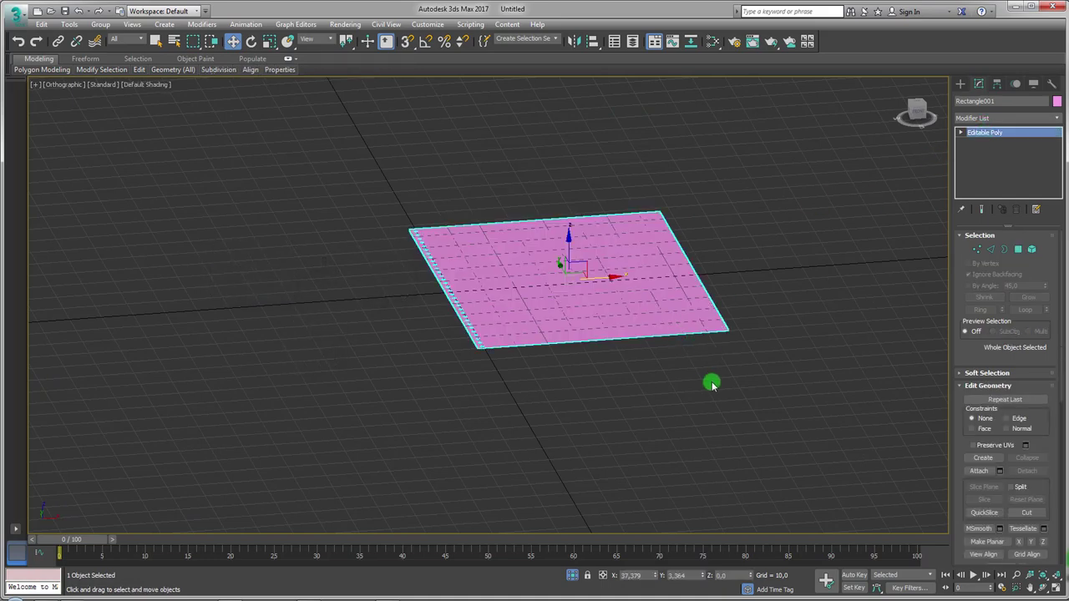
# Step: Turn on Edged Faces shading and orbit to a tilted view of the page
pyautogui.moveTo(711, 383)
pyautogui.keyDown('alt'); pyautogui.mouseDown(button='middle')
pyautogui.moveTo(637, 312)
pyautogui.moveTo(692, 323)
pyautogui.moveTo(637, 394)
pyautogui.mouseUp(button='middle'); pyautogui.keyUp('alt')
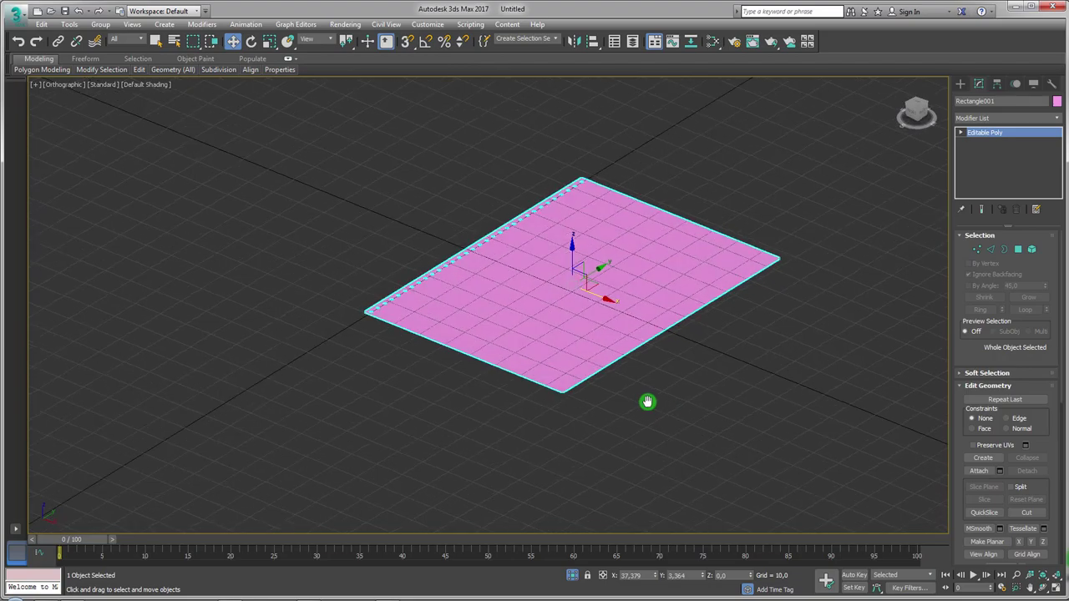
pyautogui.press('F4')
pyautogui.keyDown('alt'); pyautogui.moveTo(551, 305); pyautogui.dragTo(537, 298, button='middle'); pyautogui.keyUp('alt')
pyautogui.scroll(3, 537, 298)
pyautogui.scroll(-1, 567, 332)
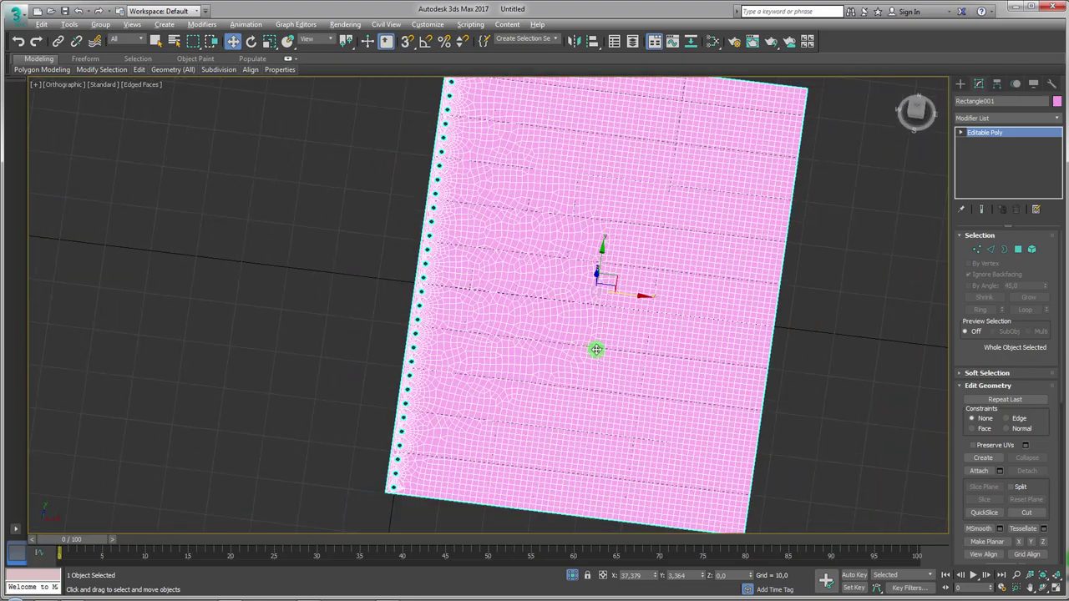
pyautogui.keyDown('alt'); pyautogui.moveTo(596, 349); pyautogui.dragTo(629, 311, button='middle'); pyautogui.keyUp('alt')
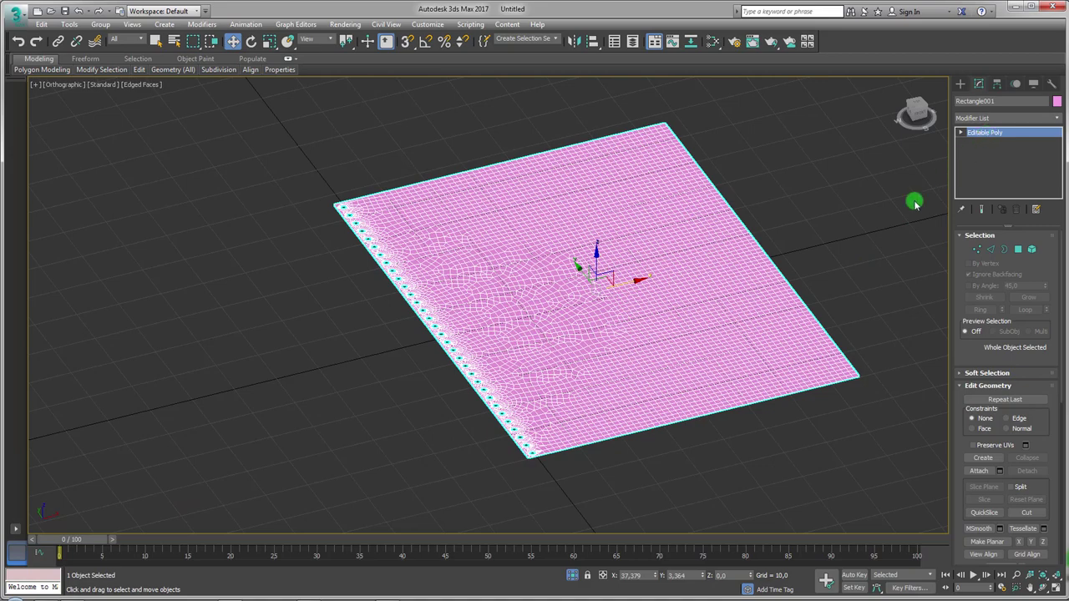
# Step: Exit Isolation mode and zoom around the page to view the notebook and red rings
pyautogui.click(572, 576)
pyautogui.scroll(-3, 534, 389)
pyautogui.scroll(-2, 685, 405)
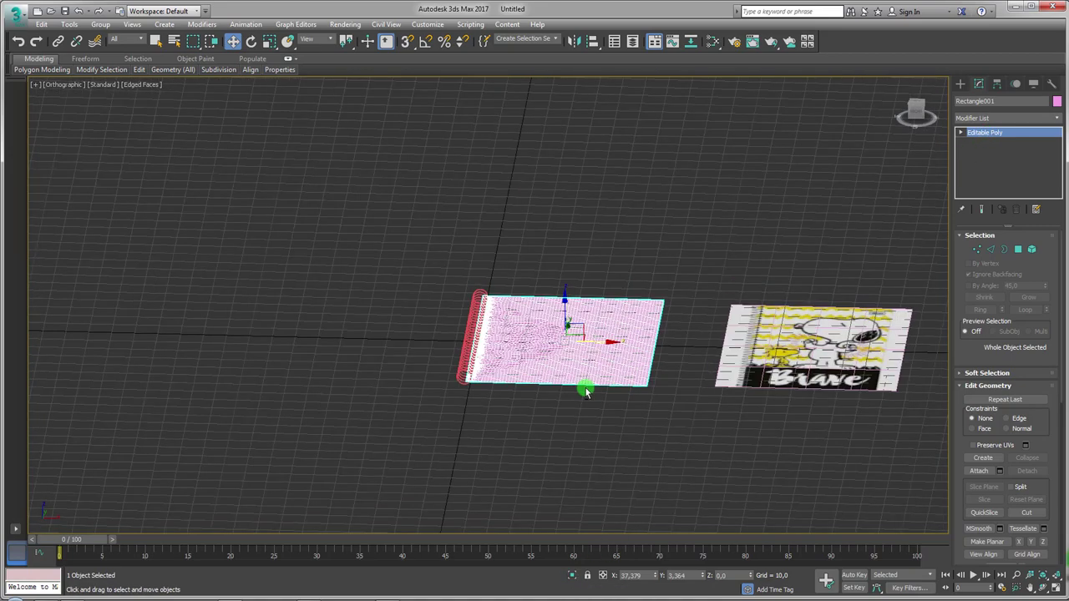
pyautogui.scroll(3, 551, 390)
pyautogui.scroll(3, 492, 382)
pyautogui.scroll(3, 463, 373)
pyautogui.scroll(-4, 462, 372)
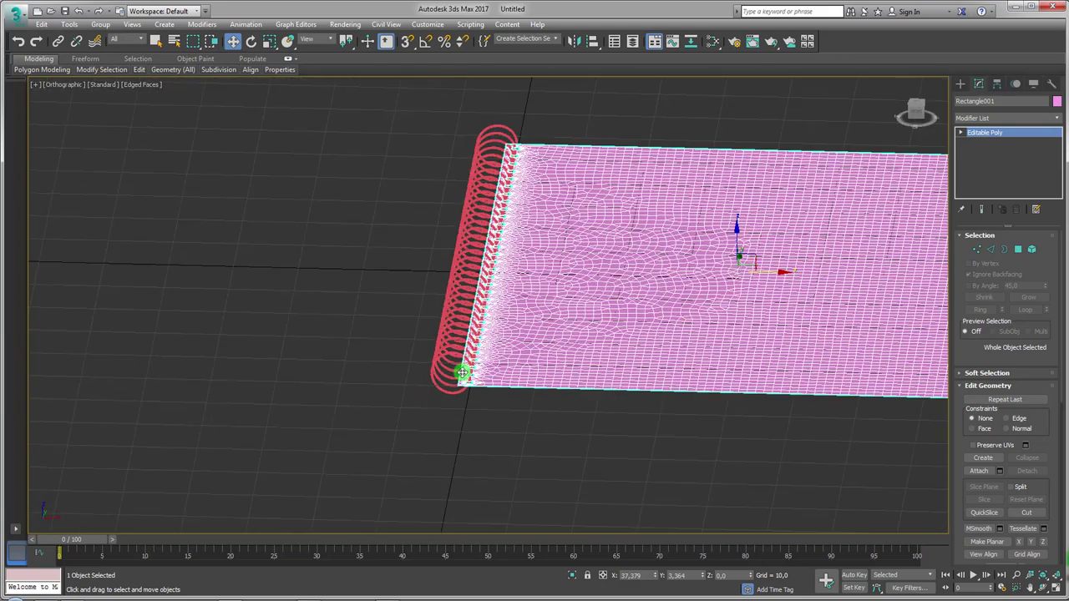
pyautogui.moveTo(460, 370)
pyautogui.keyDown('alt'); pyautogui.mouseDown(button='middle')
pyautogui.moveTo(503, 363)
pyautogui.moveTo(558, 279)
pyautogui.moveTo(510, 326)
pyautogui.mouseUp(button='middle'); pyautogui.keyUp('alt')
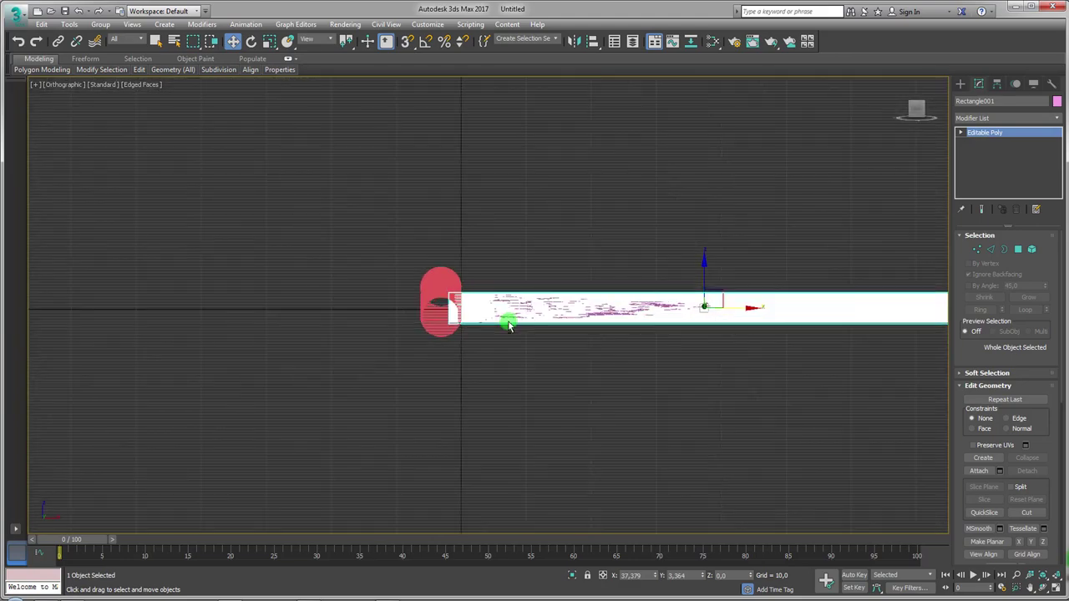
pyautogui.moveTo(716, 295)
pyautogui.keyDown('alt'); pyautogui.mouseDown(button='middle')
pyautogui.moveTo(642, 339)
pyautogui.moveTo(659, 351)
pyautogui.moveTo(562, 354)
pyautogui.moveTo(592, 320)
pyautogui.moveTo(484, 345)
pyautogui.moveTo(515, 357)
pyautogui.mouseUp(button='middle'); pyautogui.keyUp('alt')
pyautogui.scroll(-2, 659, 351)
pyautogui.scroll(2, 517, 355)
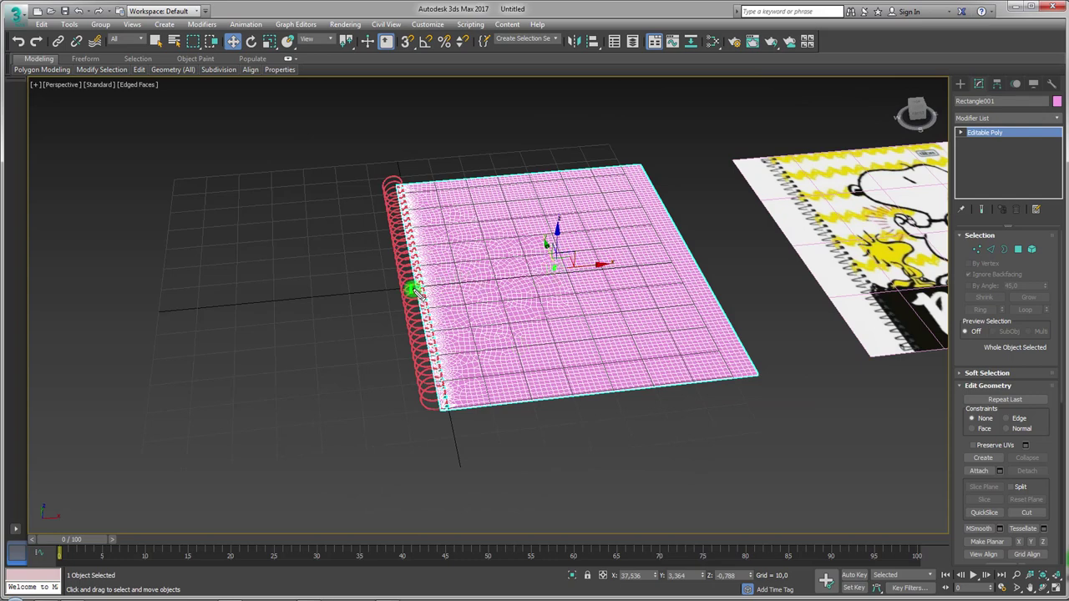
# Step: With Affect Pivot Only, align Rectangle001's pivot to Helix001's centre in X, Y and Z
pyautogui.click(996, 85)
pyautogui.click(1004, 162)
pyautogui.click(1013, 220)
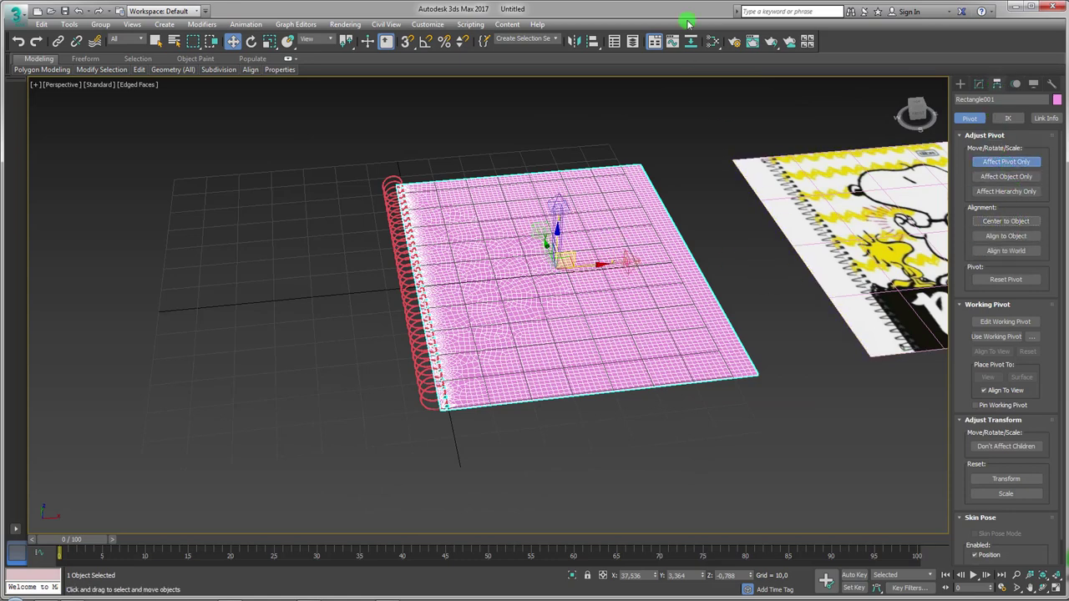
pyautogui.click(592, 41)
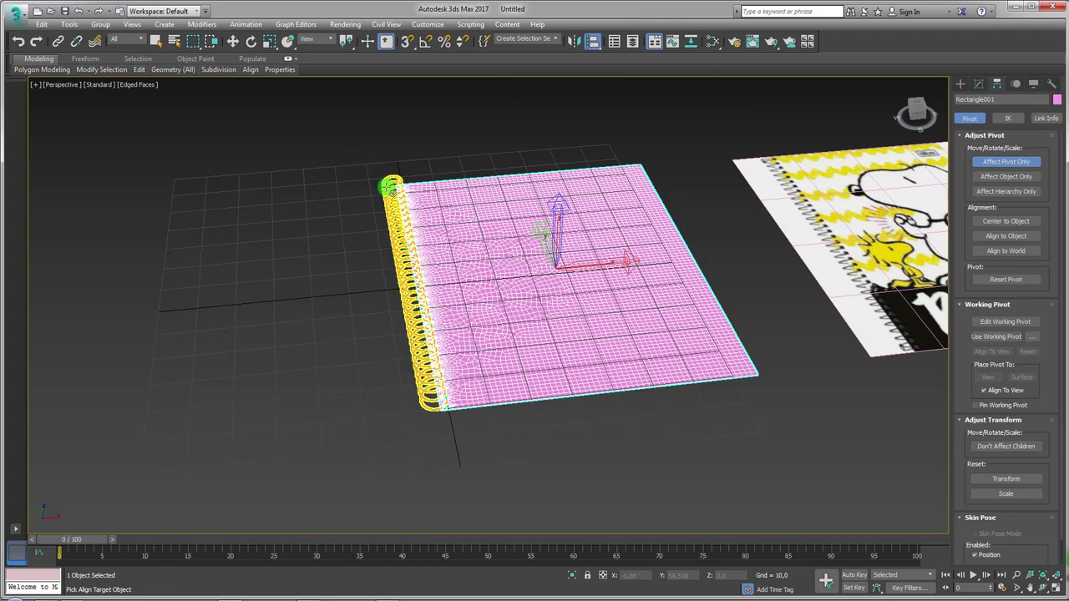
pyautogui.click(403, 257)
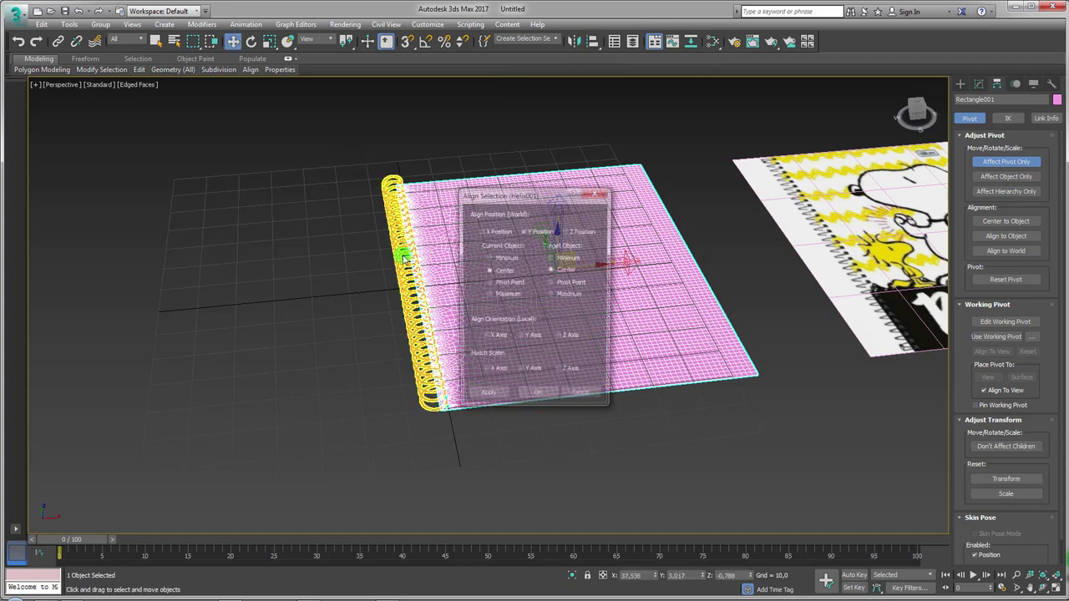
pyautogui.click(568, 230)
pyautogui.click(538, 398)
pyautogui.click(1005, 161)
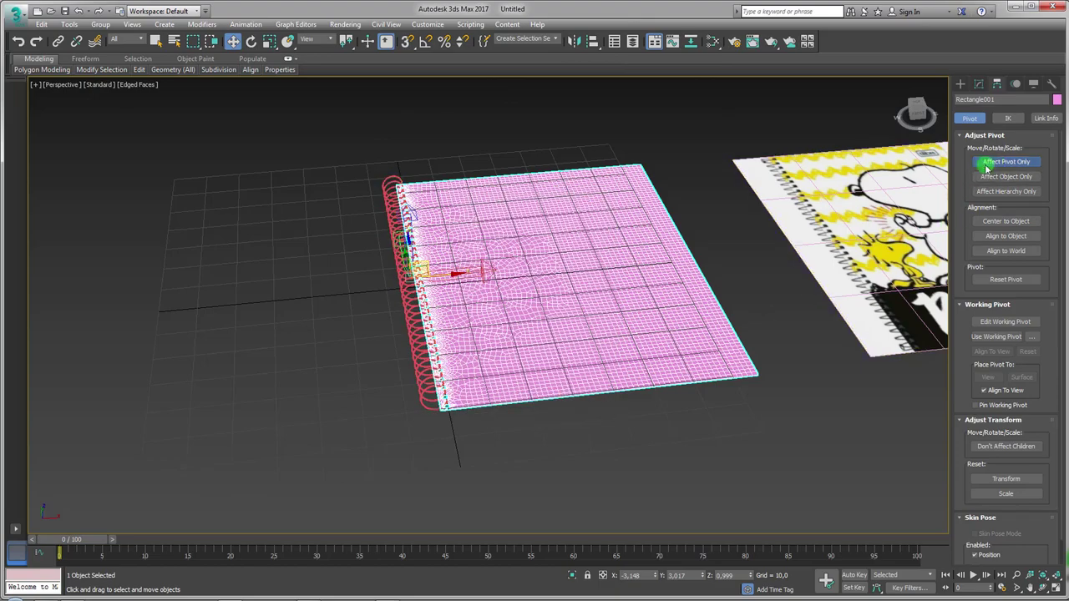
pyautogui.moveTo(472, 256)
pyautogui.keyDown('alt'); pyautogui.mouseDown(button='middle')
pyautogui.moveTo(425, 239)
pyautogui.moveTo(456, 251)
pyautogui.mouseUp(button='middle'); pyautogui.keyUp('alt')
pyautogui.press('e')
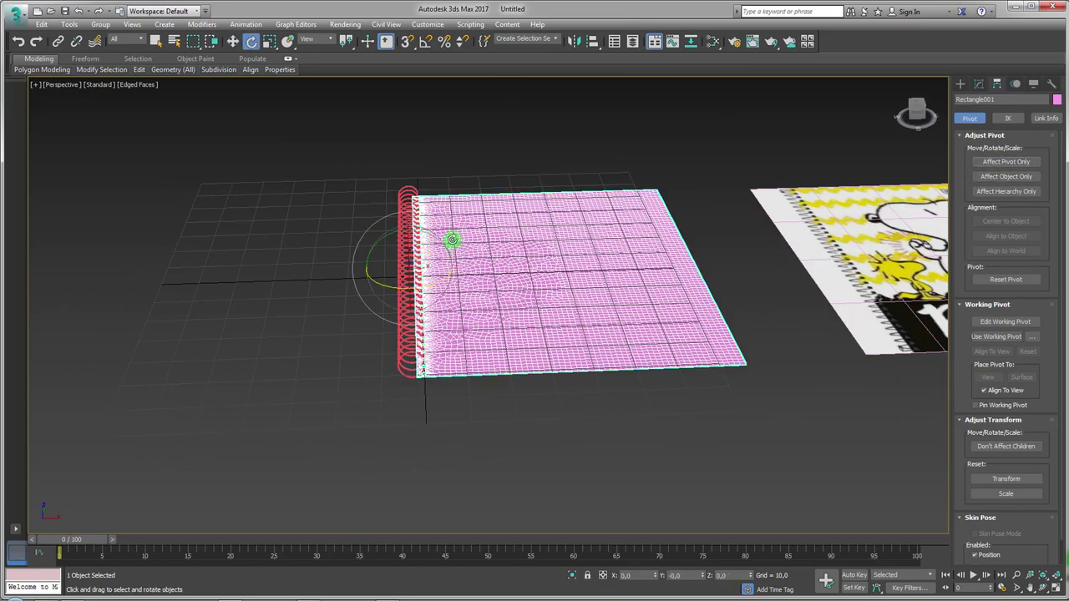
pyautogui.moveTo(435, 238)
pyautogui.mouseDown()
pyautogui.moveTo(347, 208)
pyautogui.moveTo(459, 264)
pyautogui.moveTo(568, 349)
pyautogui.mouseUp()
pyautogui.hotkey('ctrl', 'z')
pyautogui.keyDown('alt'); pyautogui.moveTo(482, 292); pyautogui.dragTo(776, 525, button='middle'); pyautogui.keyUp('alt')
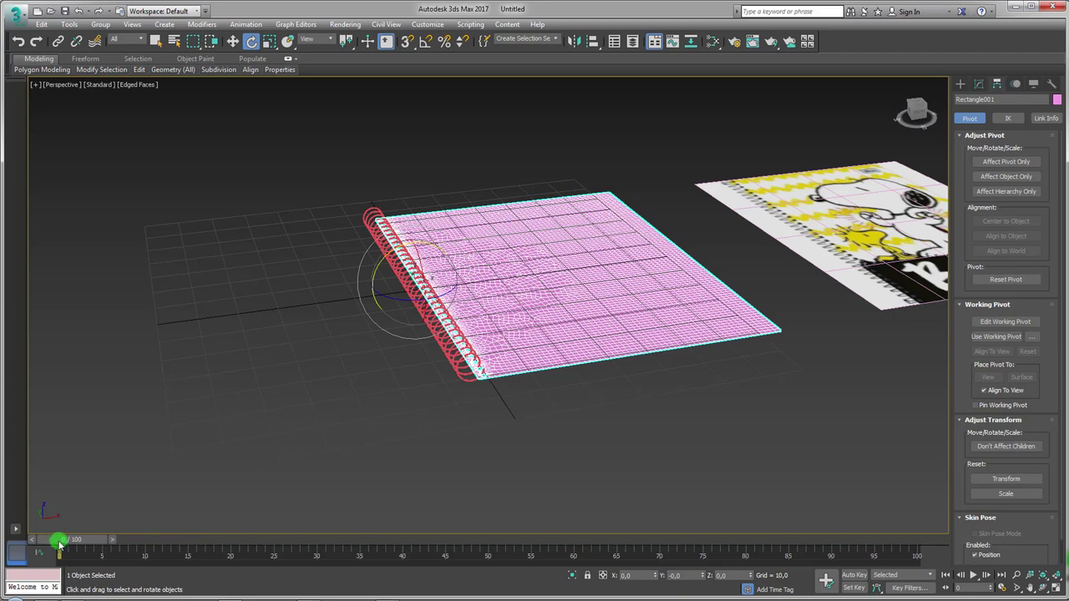
pyautogui.moveTo(60, 544)
pyautogui.mouseDown()
pyautogui.moveTo(267, 546)
pyautogui.moveTo(47, 546)
pyautogui.mouseUp()
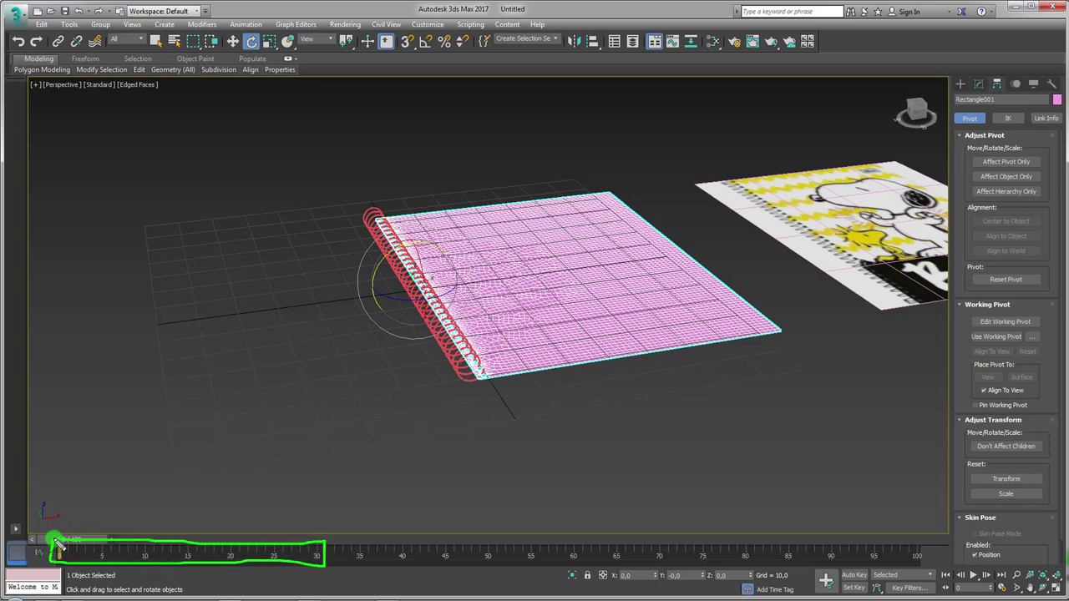
# Step: With Auto Key on at frame 30, rotate the page -180° over the spiral binding using angle snap
pyautogui.click(854, 574)
pyautogui.moveTo(81, 544); pyautogui.dragTo(318, 541)
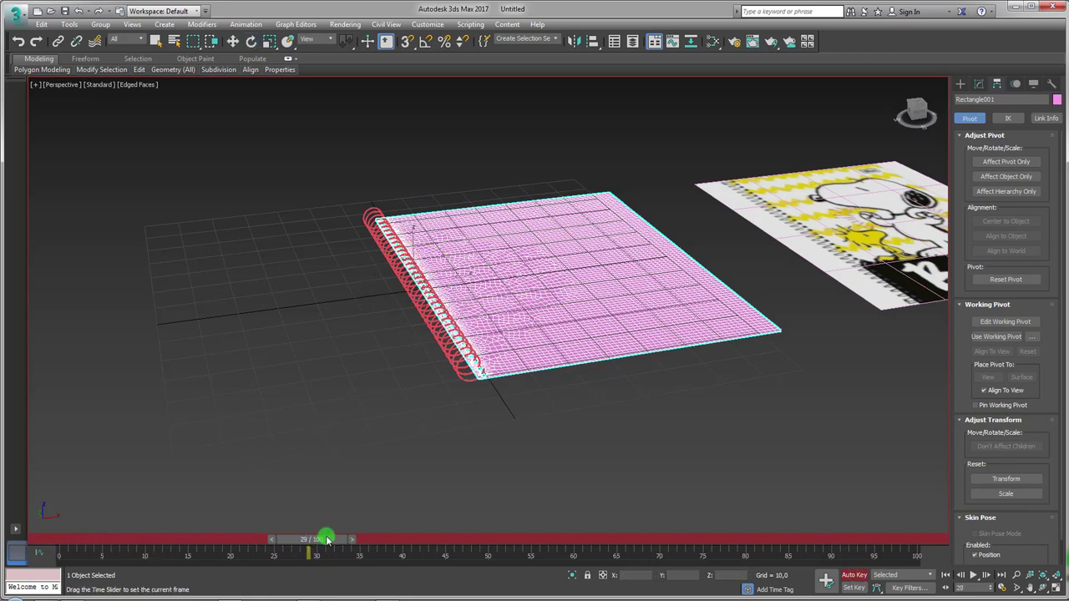
pyautogui.press('a')
pyautogui.moveTo(401, 250); pyautogui.dragTo(298, 294)
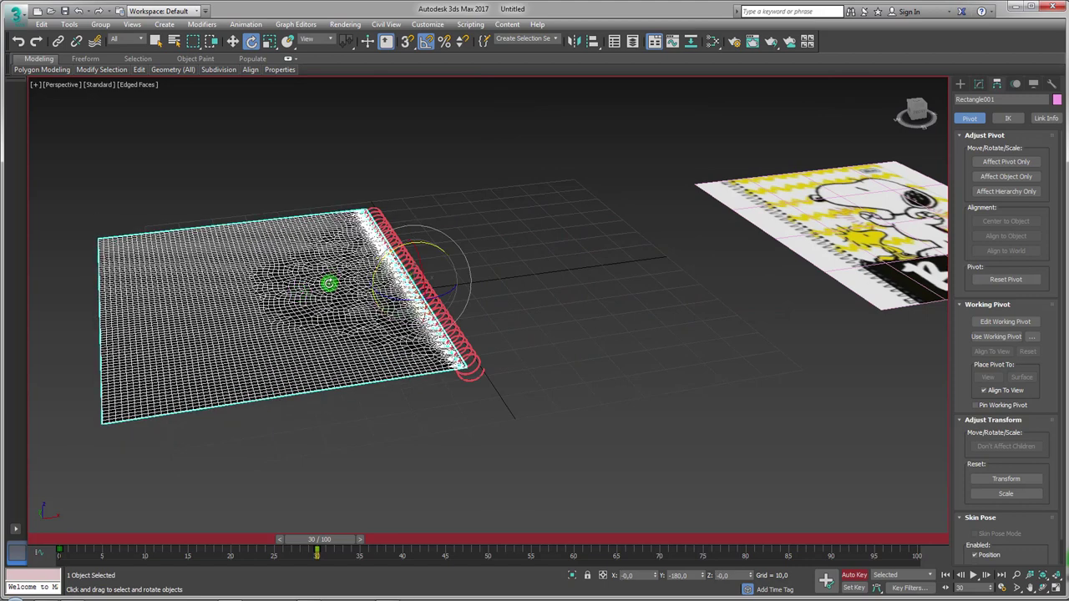
pyautogui.moveTo(299, 292); pyautogui.dragTo(328, 287)
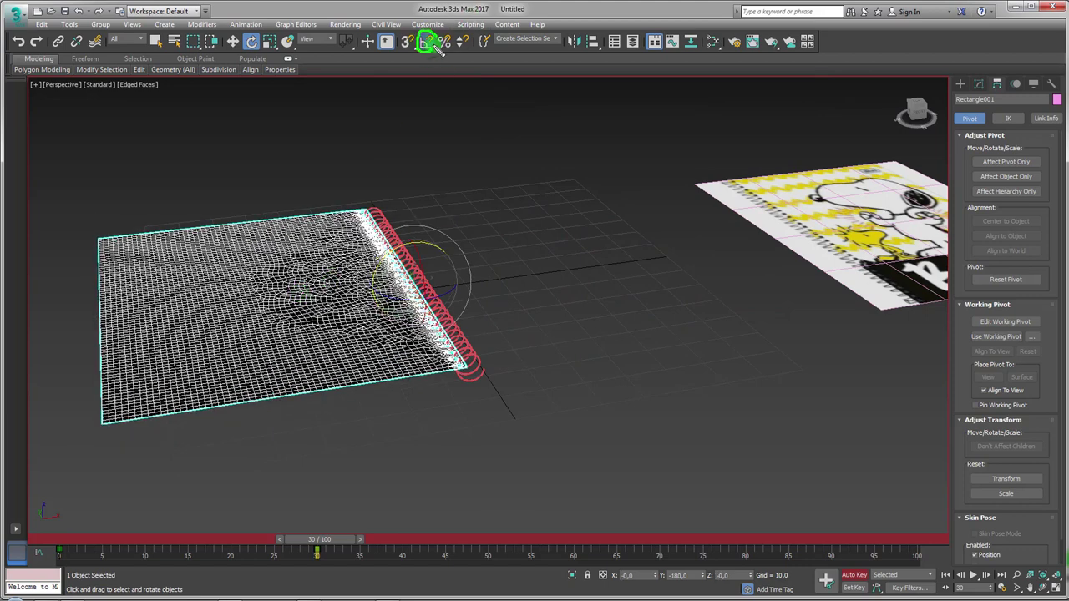
# Step: Scrub the timeline to preview the page flip, then turn Auto Key off
pyautogui.moveTo(506, 272); pyautogui.dragTo(585, 274, button='middle')
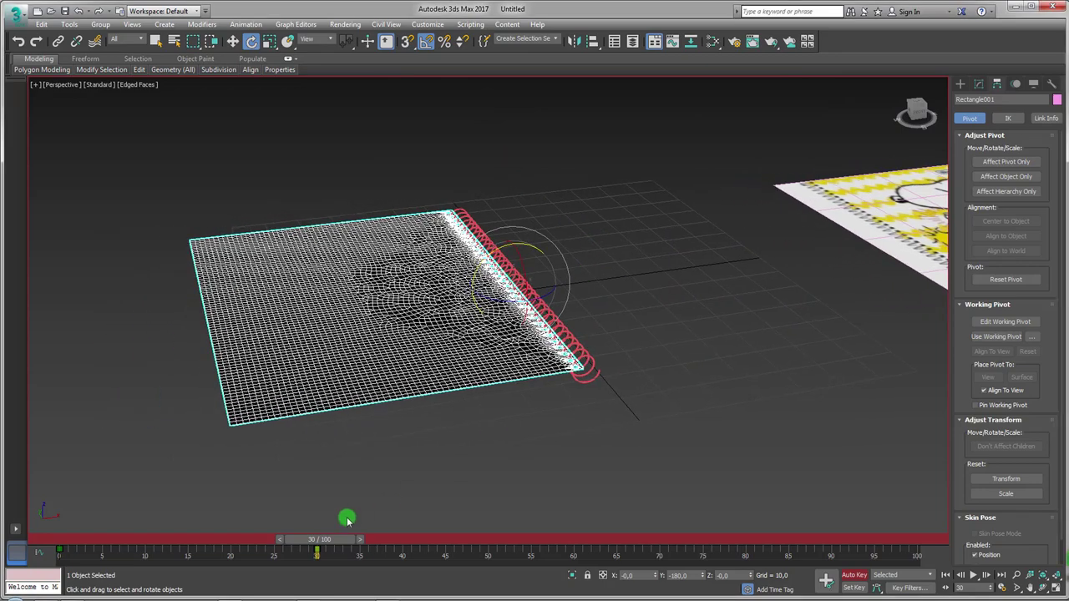
pyautogui.moveTo(340, 543); pyautogui.dragTo(215, 541)
pyautogui.moveTo(147, 519)
pyautogui.mouseDown()
pyautogui.moveTo(359, 520)
pyautogui.moveTo(72, 509)
pyautogui.moveTo(313, 481)
pyautogui.moveTo(5, 487)
pyautogui.mouseUp()
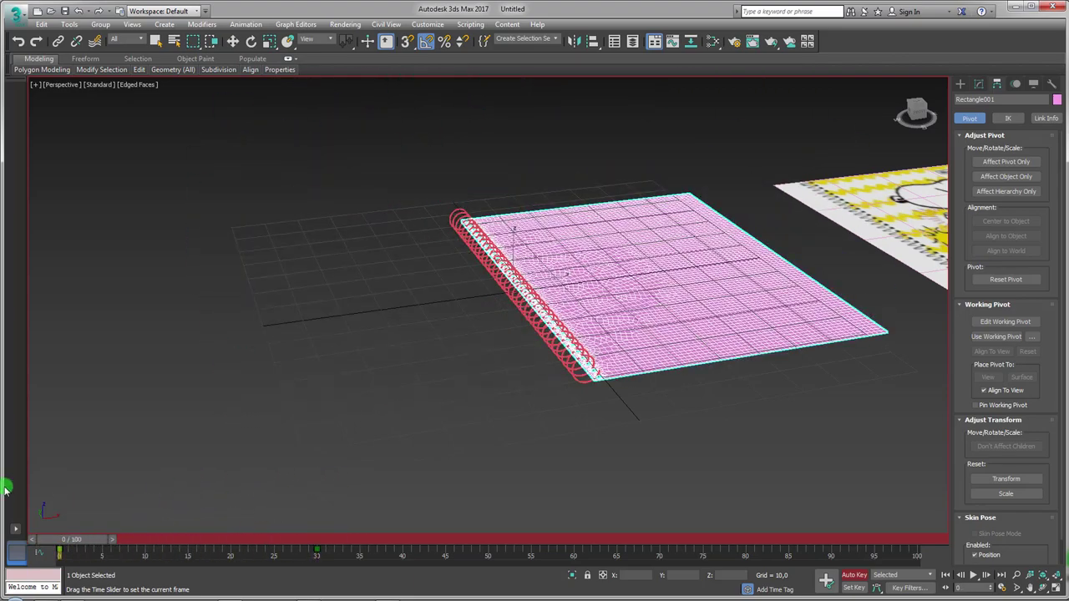
pyautogui.press('e')
pyautogui.scroll(-2, 501, 336)
pyautogui.scroll(-2, 549, 328)
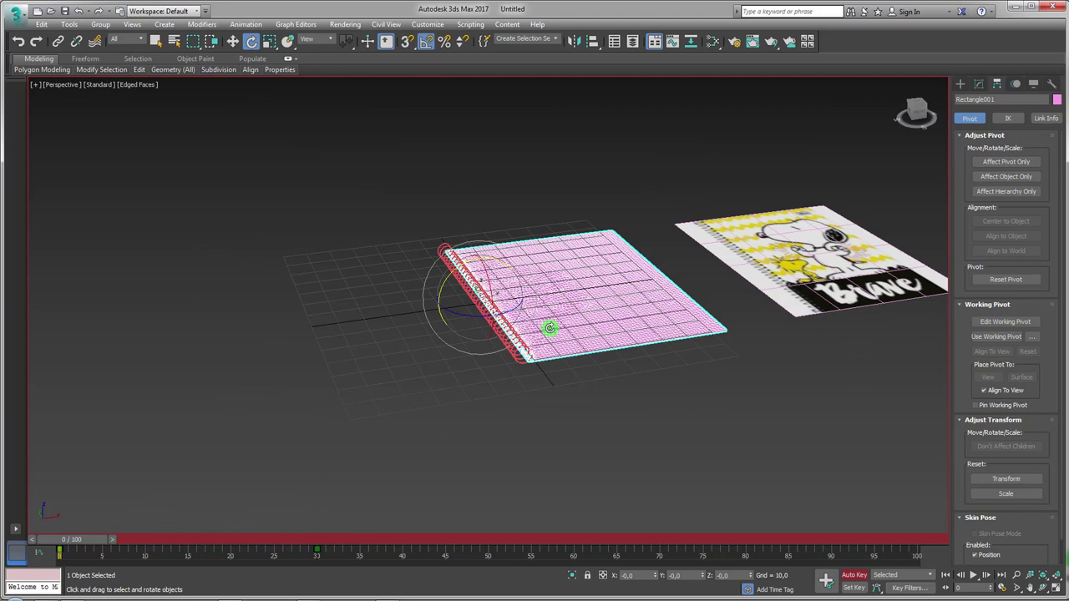
pyautogui.click(853, 575)
pyautogui.moveTo(608, 437)
pyautogui.keyDown('alt'); pyautogui.mouseDown(button='middle')
pyautogui.moveTo(596, 331)
pyautogui.moveTo(506, 359)
pyautogui.mouseUp(button='middle'); pyautogui.keyUp('alt')
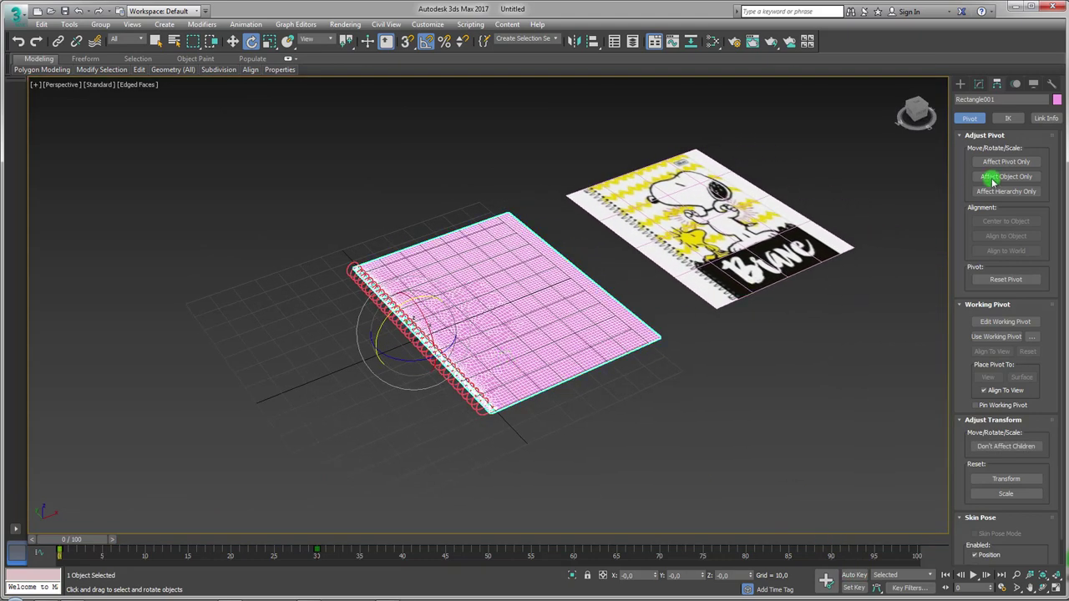
# Step: Add a Bend modifier to the page from the Modifier List
pyautogui.click(979, 84)
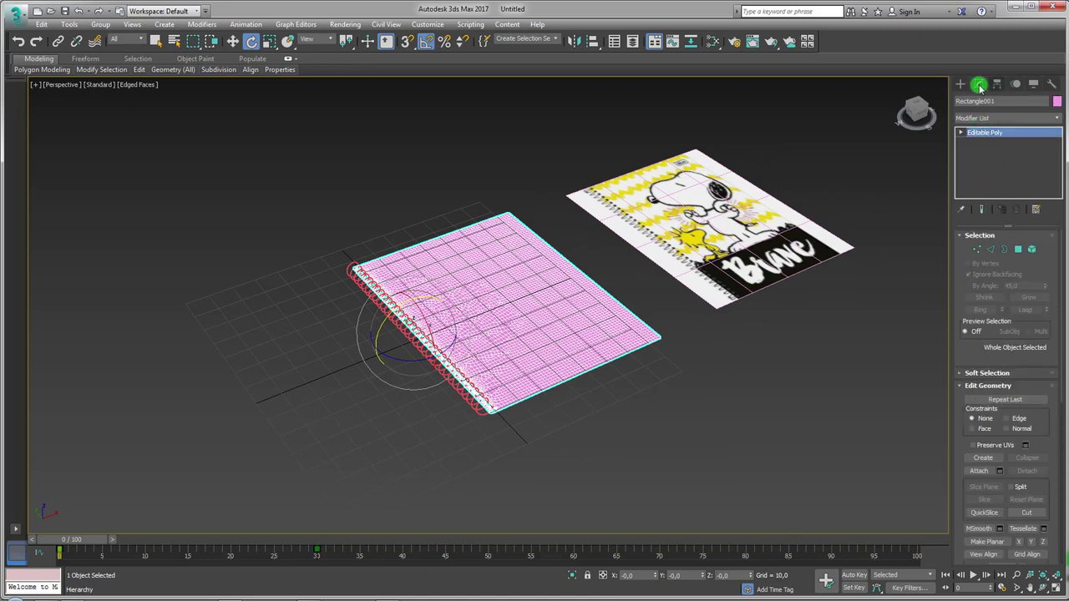
pyautogui.click(1026, 119)
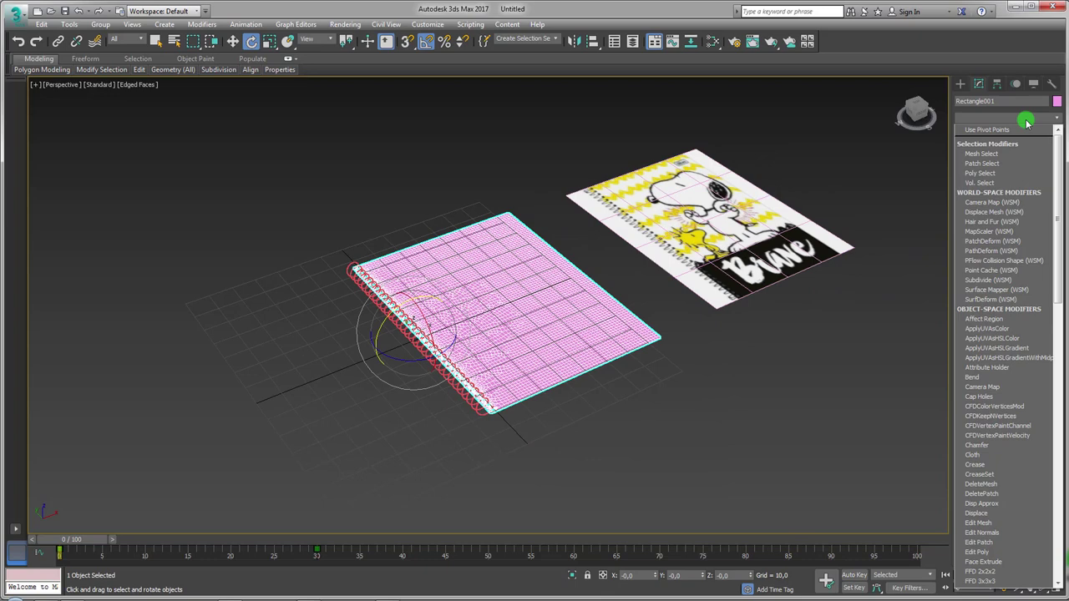
pyautogui.click(975, 376)
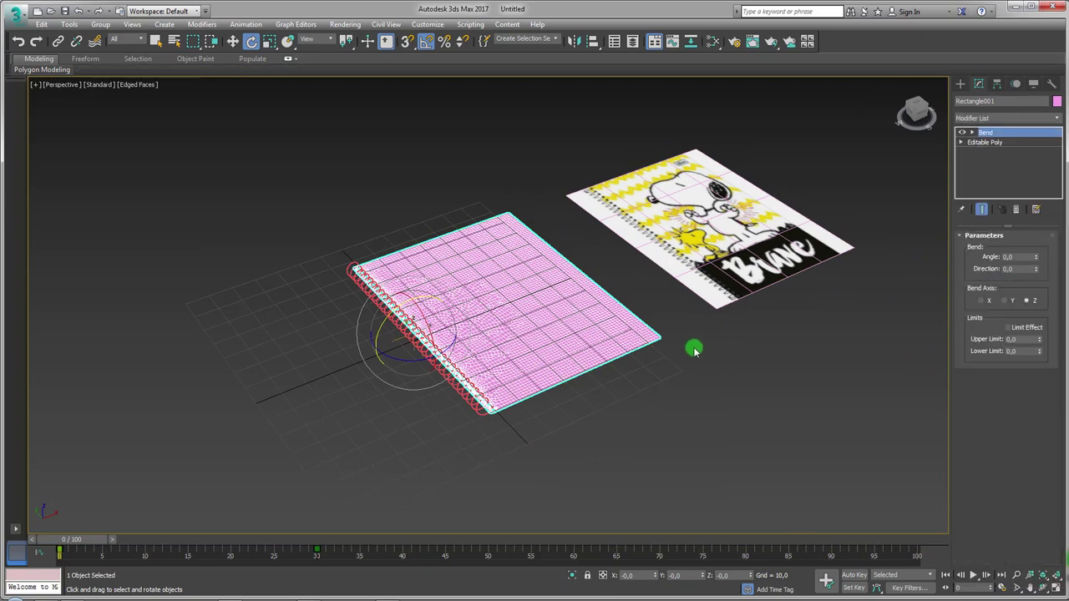
pyautogui.moveTo(693, 348)
pyautogui.keyDown('alt'); pyautogui.mouseDown(button='middle')
pyautogui.moveTo(446, 351)
pyautogui.moveTo(596, 313)
pyautogui.mouseUp(button='middle'); pyautogui.keyUp('alt')
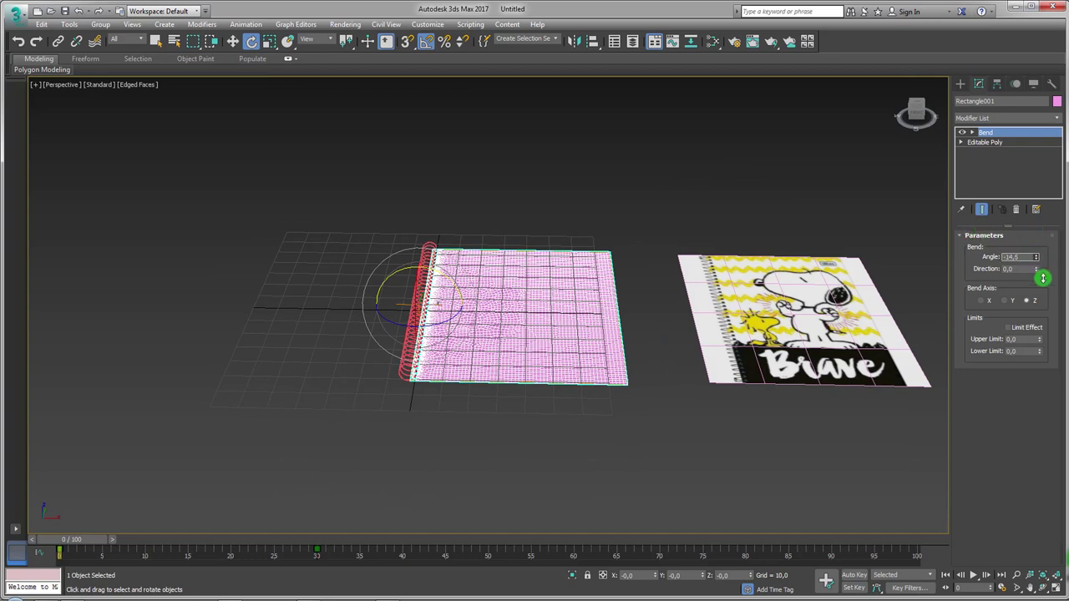
# Step: Set the Bend axis to X, reset its angle to 0, and turn Auto Key back on
pyautogui.moveTo(1037, 227); pyautogui.dragTo(952, 302)
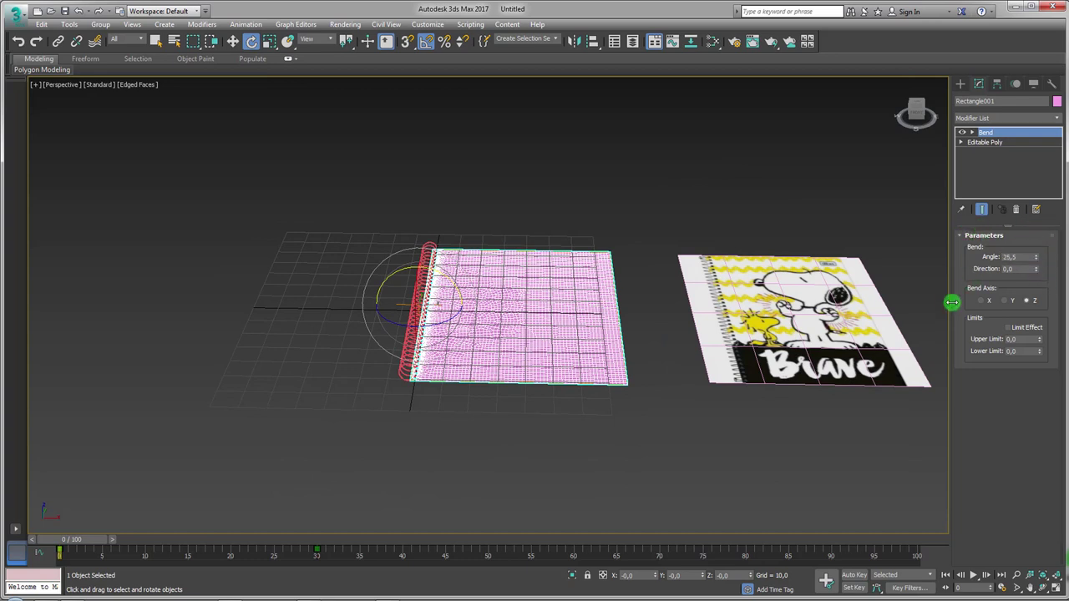
pyautogui.click(1006, 300)
pyautogui.click(981, 300)
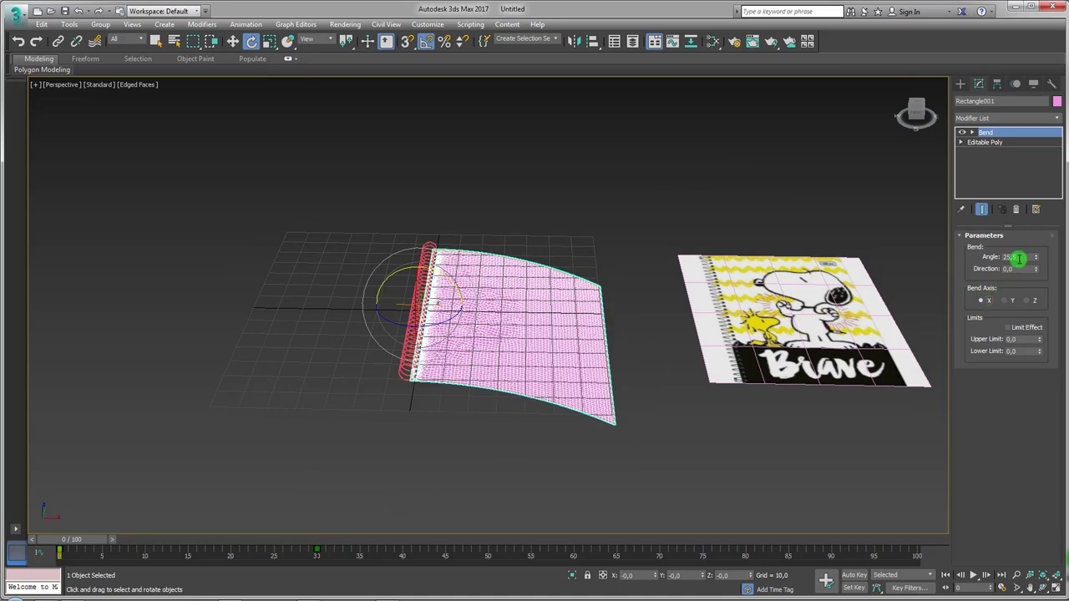
pyautogui.moveTo(1035, 256)
pyautogui.mouseDown()
pyautogui.moveTo(999, 199)
pyautogui.moveTo(993, 285)
pyautogui.moveTo(1032, 252)
pyautogui.mouseUp()
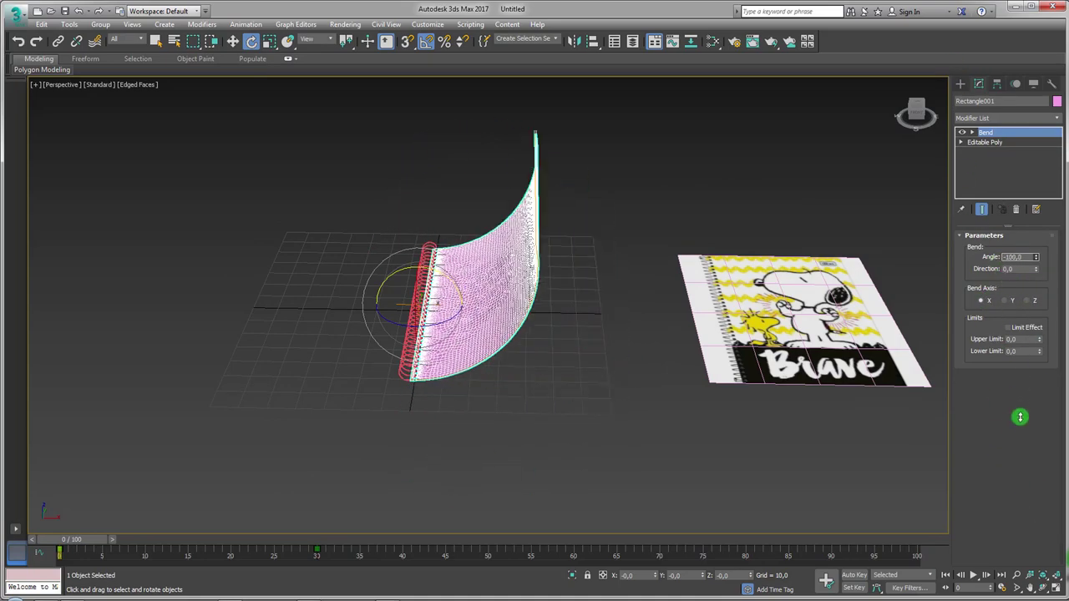
pyautogui.rightClick(1037, 259)
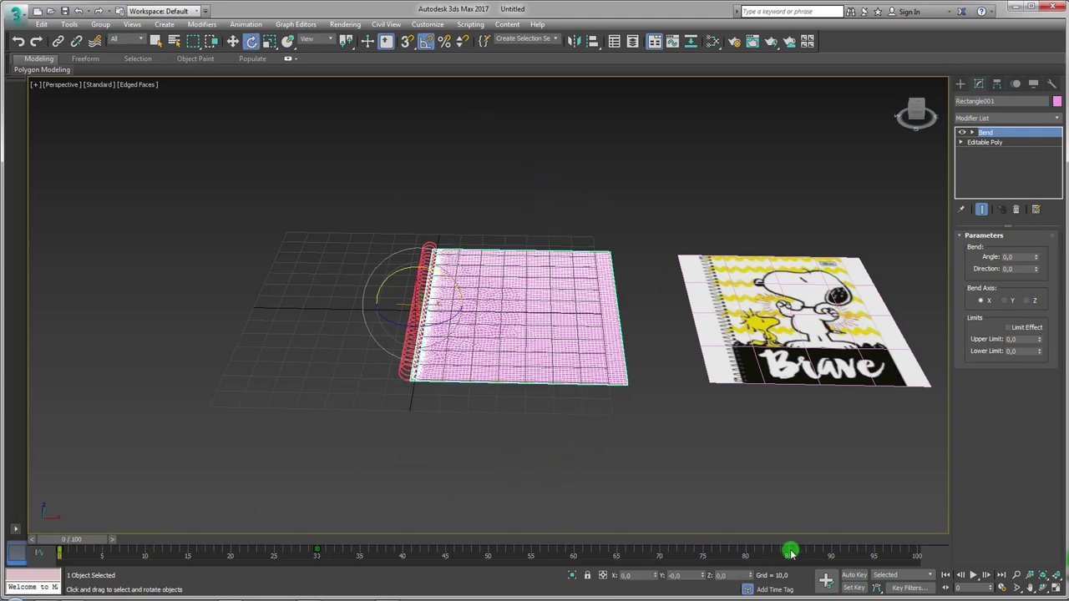
pyautogui.click(852, 575)
# Step: Key a Bend angle on the upright page at frame 15 and zero it at frame 30
pyautogui.moveTo(53, 541); pyautogui.dragTo(187, 524)
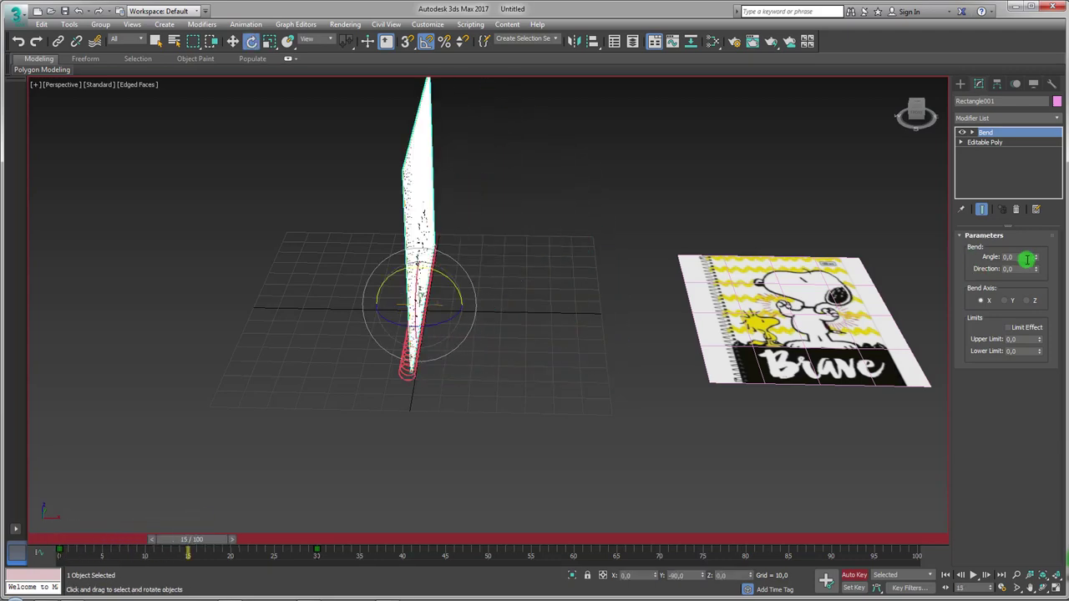
pyautogui.moveTo(1038, 258)
pyautogui.mouseDown()
pyautogui.moveTo(1033, 246)
pyautogui.moveTo(1032, 267)
pyautogui.moveTo(1014, 193)
pyautogui.moveTo(1016, 215)
pyautogui.mouseUp()
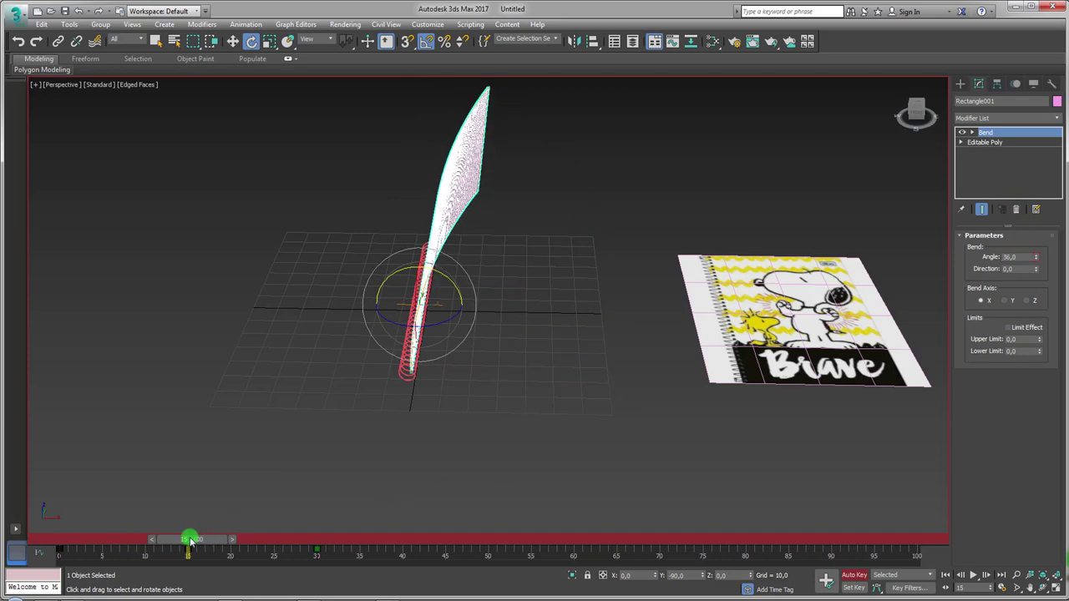
pyautogui.moveTo(190, 541); pyautogui.dragTo(317, 541)
pyautogui.press('e')
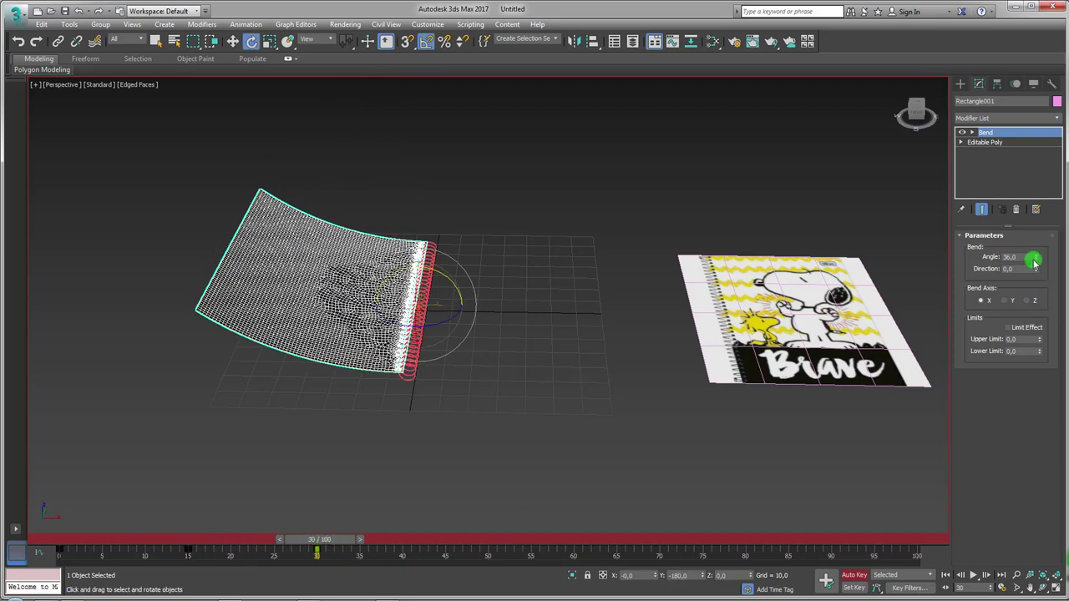
pyautogui.rightClick(1036, 259)
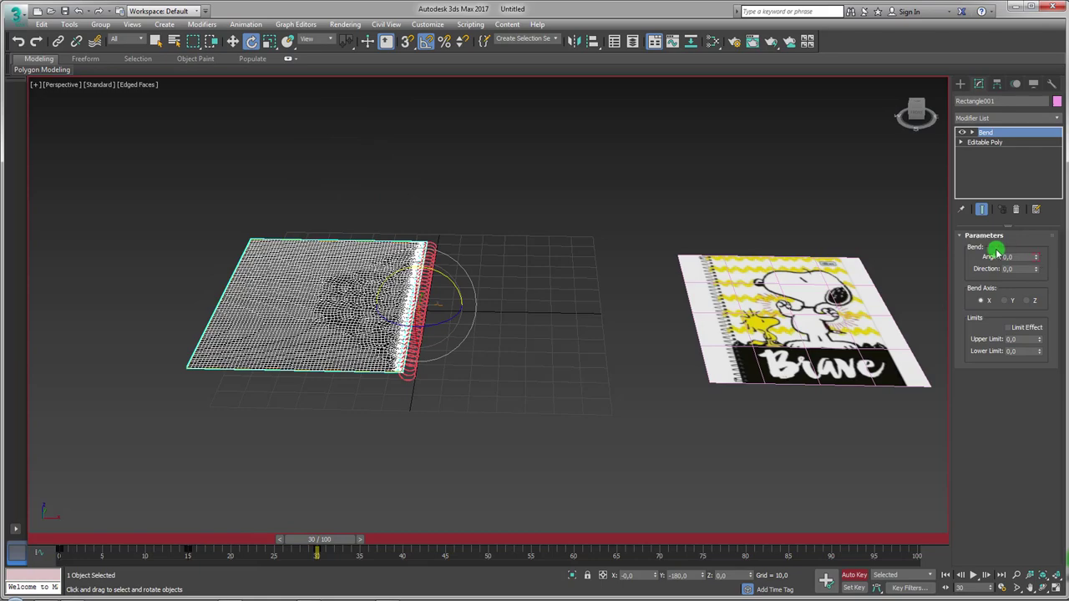
pyautogui.moveTo(330, 541)
pyautogui.mouseDown()
pyautogui.moveTo(112, 518)
pyautogui.moveTo(317, 518)
pyautogui.moveTo(81, 510)
pyautogui.moveTo(153, 508)
pyautogui.mouseUp()
# Step: Key an opposite Bend angle at frame 8, preview the curl, and return to frame 0
pyautogui.press('e')
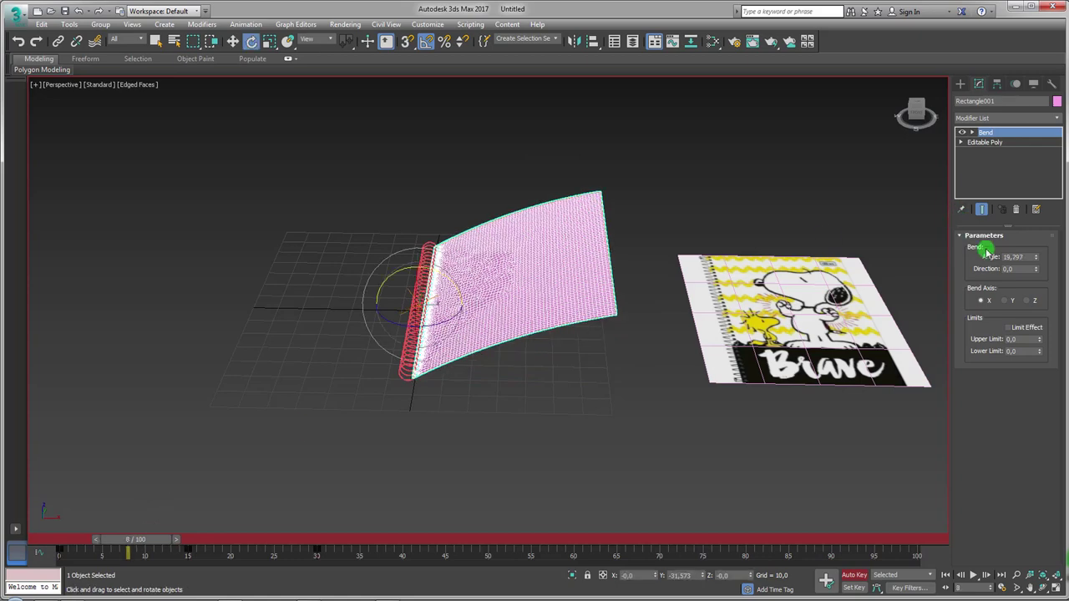
pyautogui.moveTo(1037, 262); pyautogui.dragTo(1030, 364)
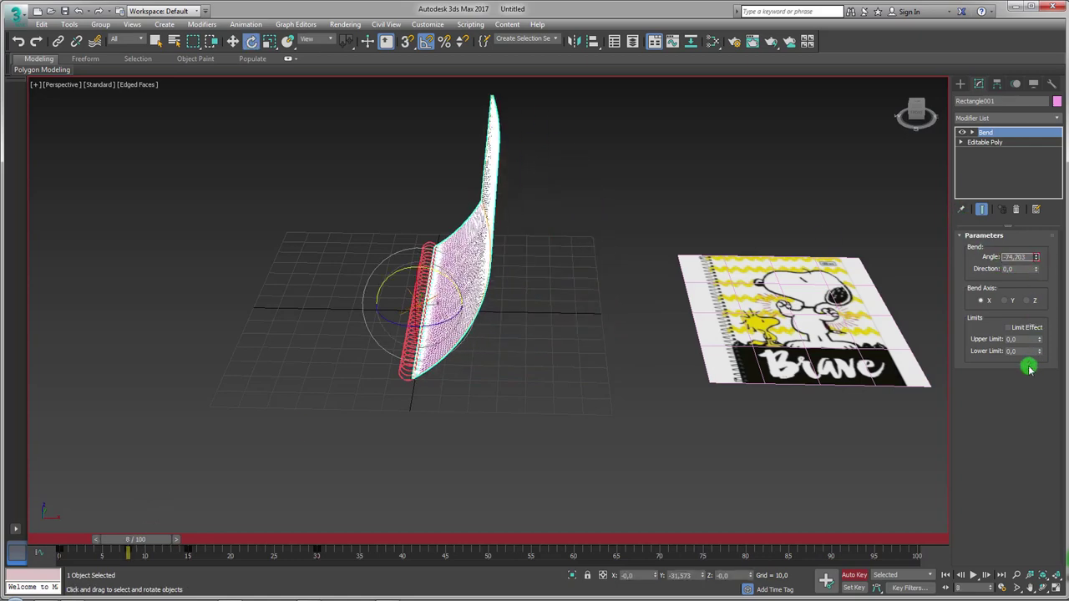
pyautogui.press('q')
pyautogui.moveTo(177, 541)
pyautogui.mouseDown()
pyautogui.moveTo(150, 540)
pyautogui.moveTo(279, 529)
pyautogui.moveTo(39, 526)
pyautogui.mouseUp()
pyautogui.press('e')
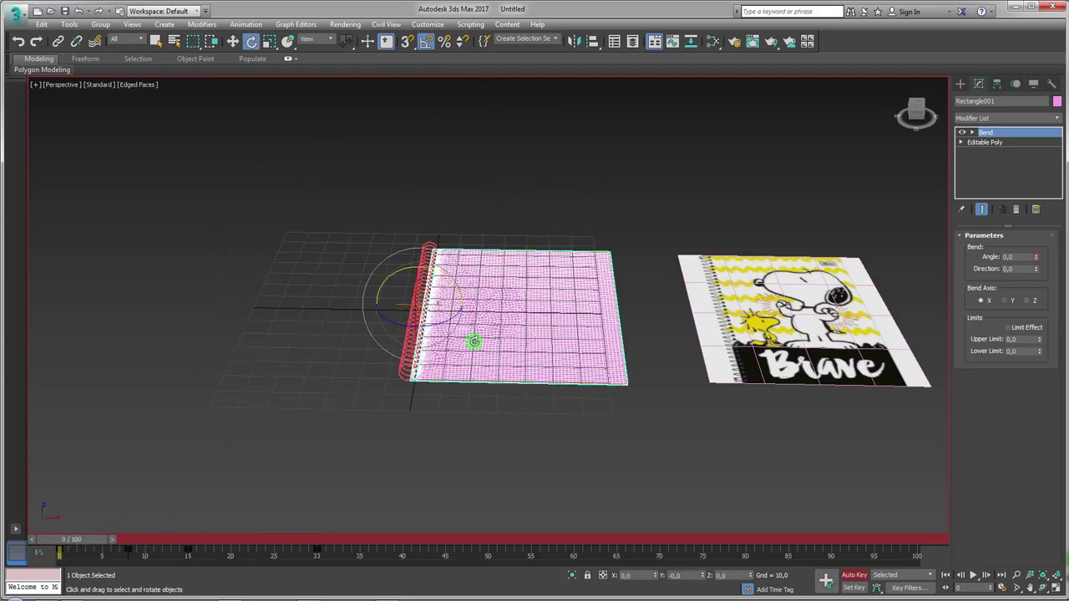
pyautogui.scroll(2, 476, 358)
pyautogui.keyDown('alt'); pyautogui.moveTo(477, 358); pyautogui.dragTo(477, 375, button='middle'); pyautogui.keyUp('alt')
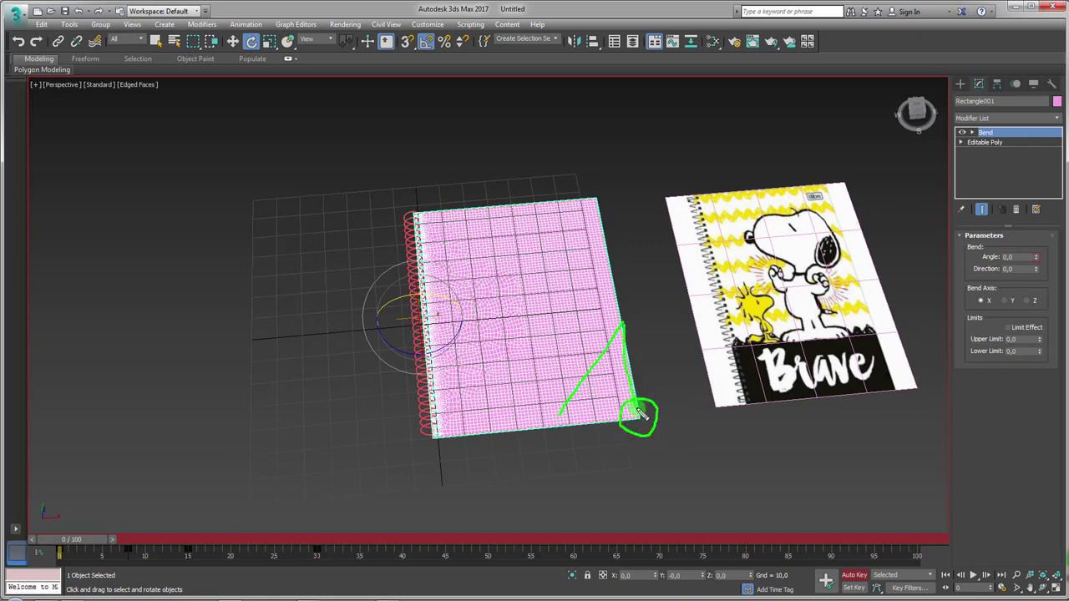
pyautogui.press('Escape')
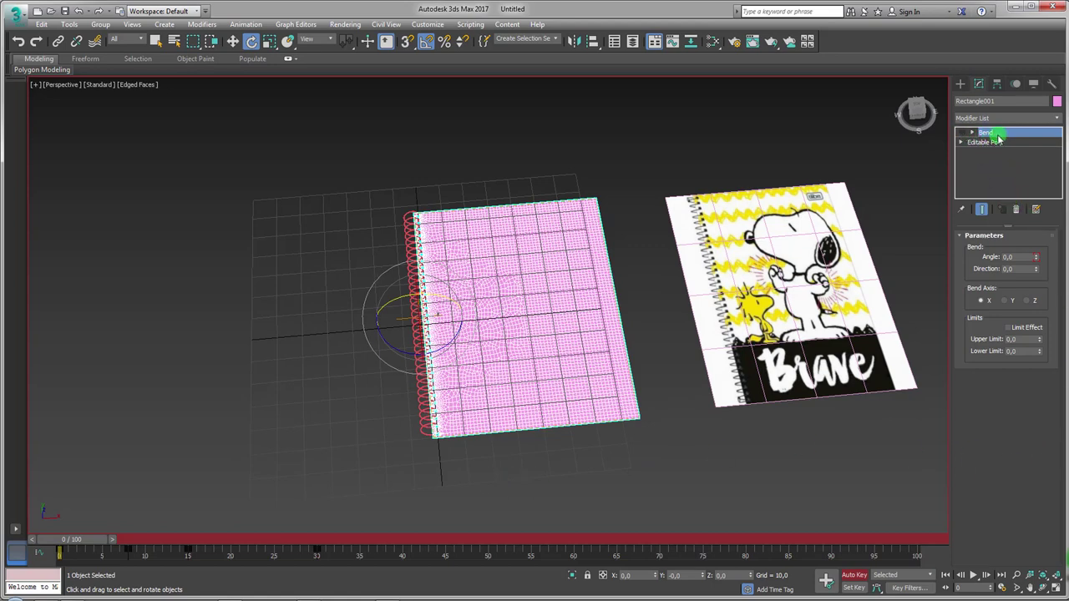
# Step: Turn off Auto Key and add a second Bend modifier, entering its Gizmo sub-object level
pyautogui.click(853, 574)
pyautogui.click(1056, 115)
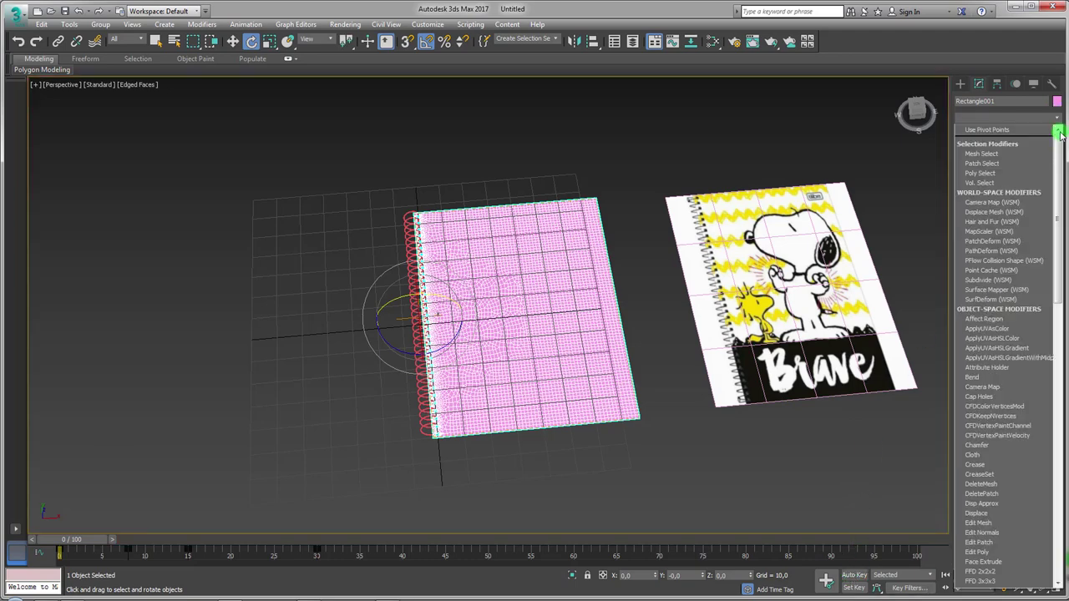
pyautogui.scroll(-3, 1055, 162)
pyautogui.click(985, 295)
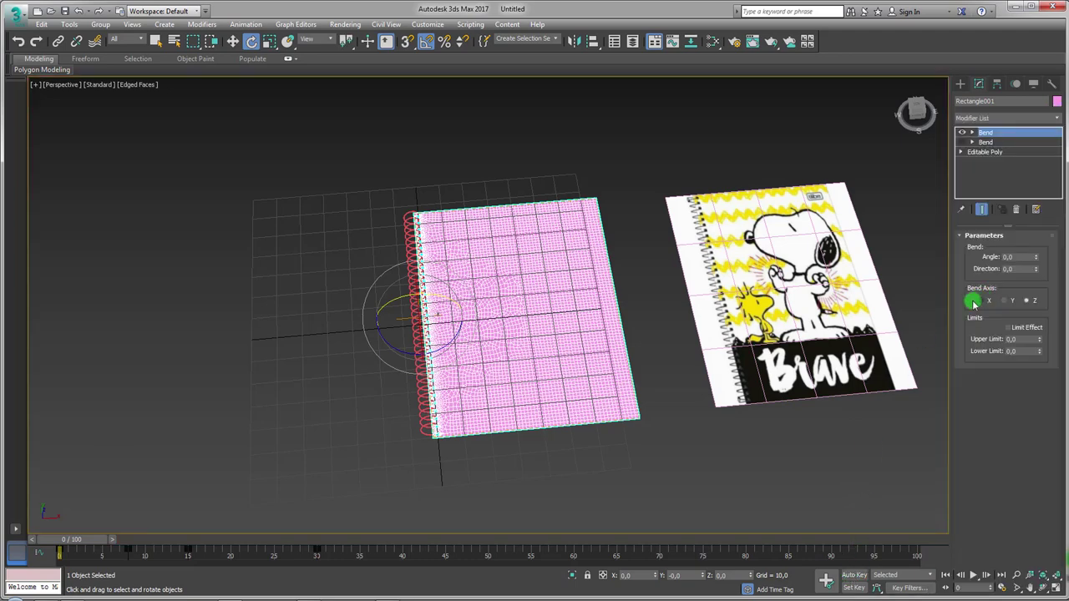
pyautogui.moveTo(610, 335); pyautogui.dragTo(496, 311, button='middle')
pyautogui.click(984, 136)
pyautogui.click(989, 142)
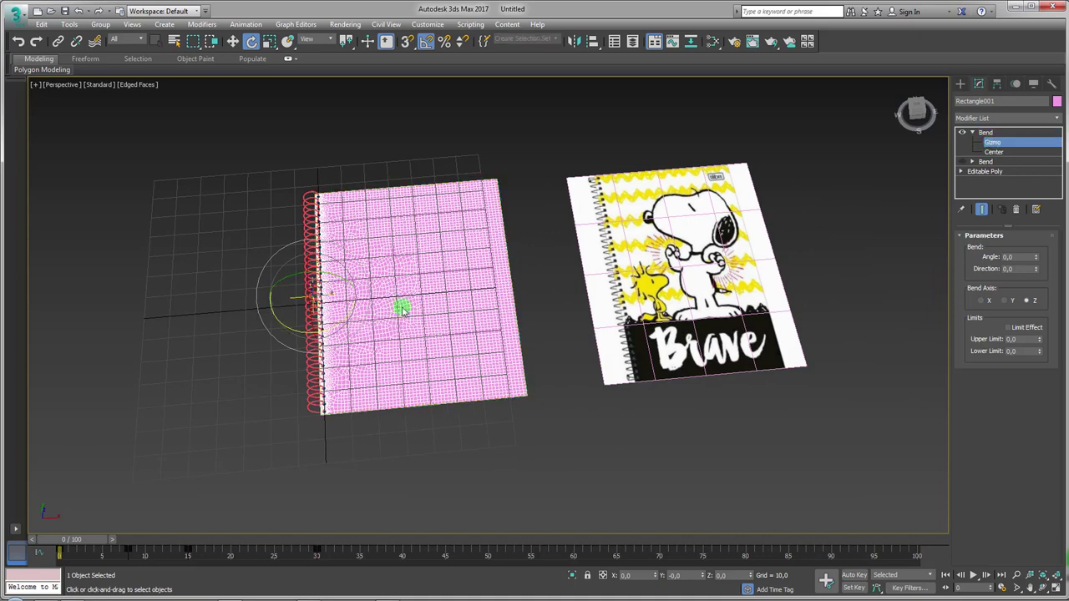
# Step: Move and rotate the Bend gizmo so it sits diagonally across the page
pyautogui.press('w')
pyautogui.moveTo(326, 281); pyautogui.dragTo(382, 328)
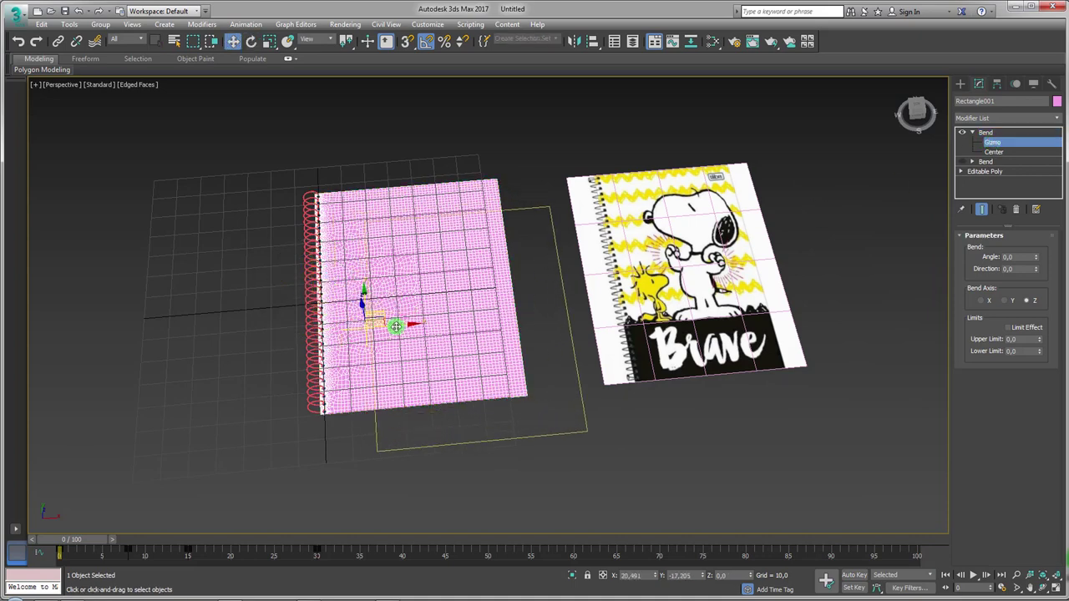
pyautogui.press('e')
pyautogui.press('F3')
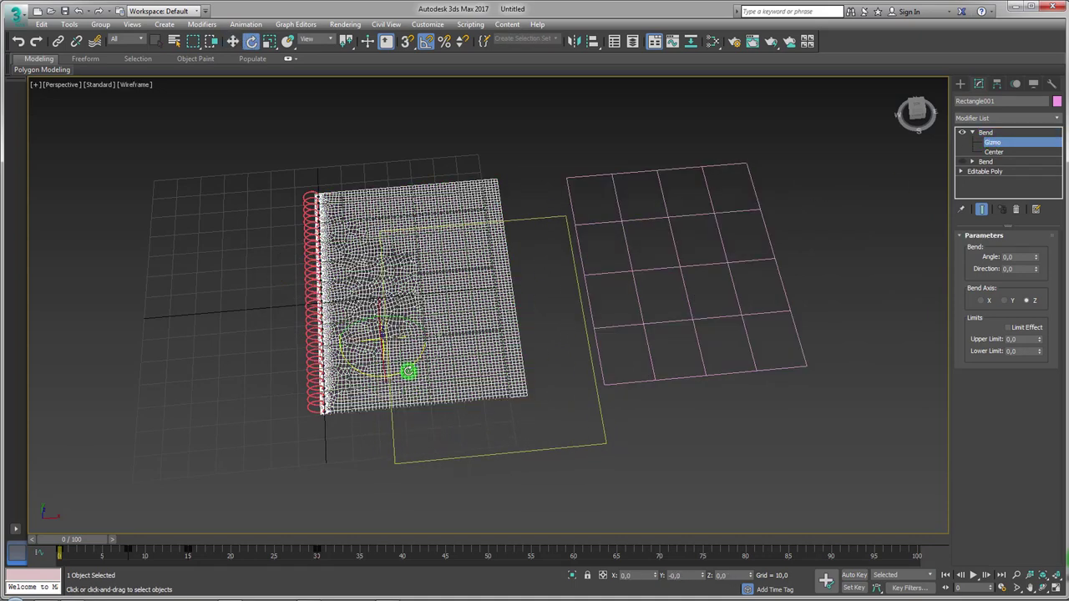
pyautogui.moveTo(407, 370); pyautogui.dragTo(390, 375)
pyautogui.press('w')
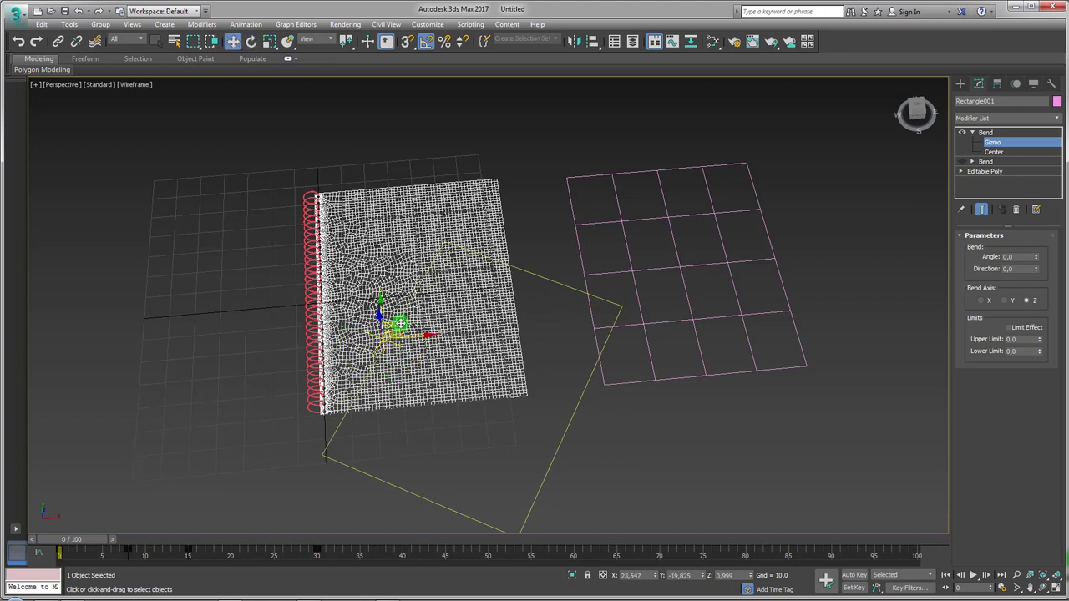
pyautogui.moveTo(399, 322)
pyautogui.mouseDown()
pyautogui.moveTo(415, 327)
pyautogui.moveTo(399, 339)
pyautogui.mouseUp()
pyautogui.press('e')
pyautogui.press('w')
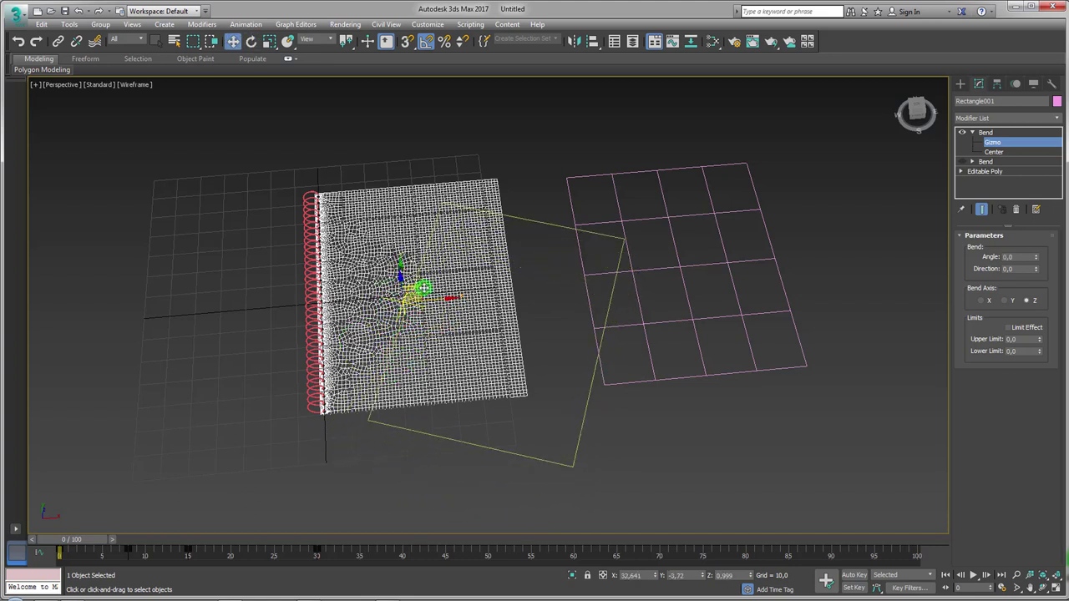
pyautogui.moveTo(424, 288); pyautogui.dragTo(391, 278)
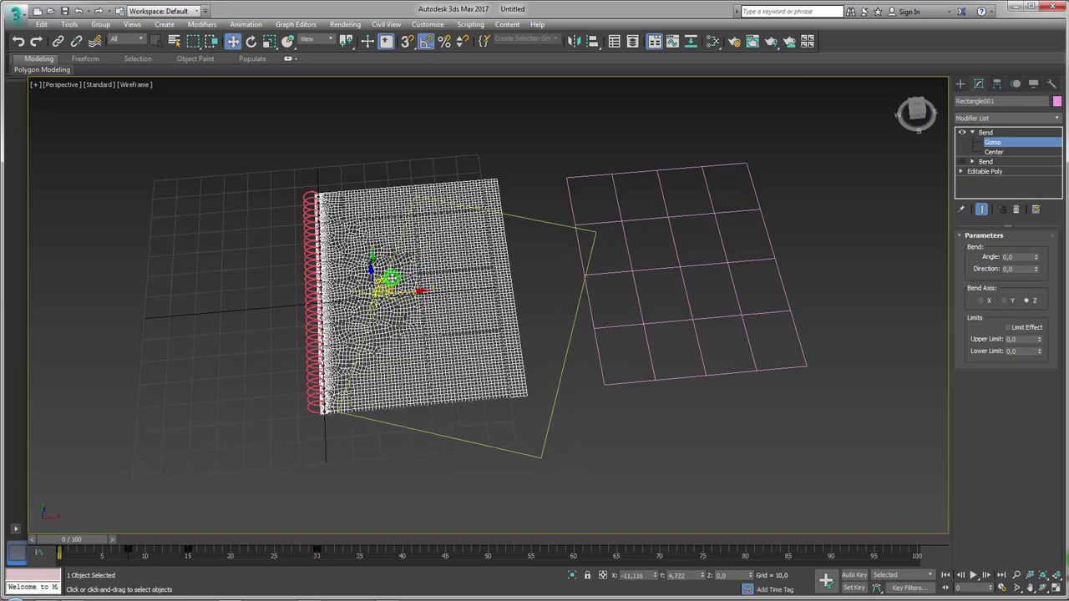
pyautogui.keyDown('alt'); pyautogui.moveTo(390, 278); pyautogui.dragTo(772, 309, button='middle'); pyautogui.keyUp('alt')
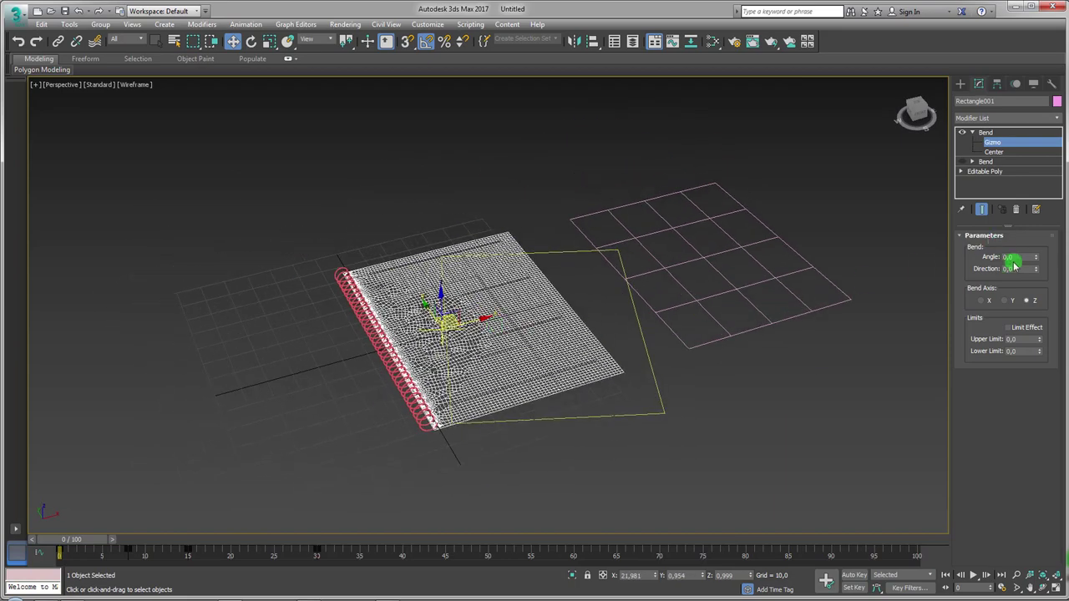
# Step: Set the new Bend's axis to X, trying angles of 27.5 and 18
pyautogui.moveTo(1037, 259); pyautogui.dragTo(1035, 182)
pyautogui.click(981, 301)
pyautogui.keyDown('alt'); pyautogui.moveTo(670, 365); pyautogui.dragTo(651, 360, button='middle'); pyautogui.keyUp('alt')
pyautogui.press('F3')
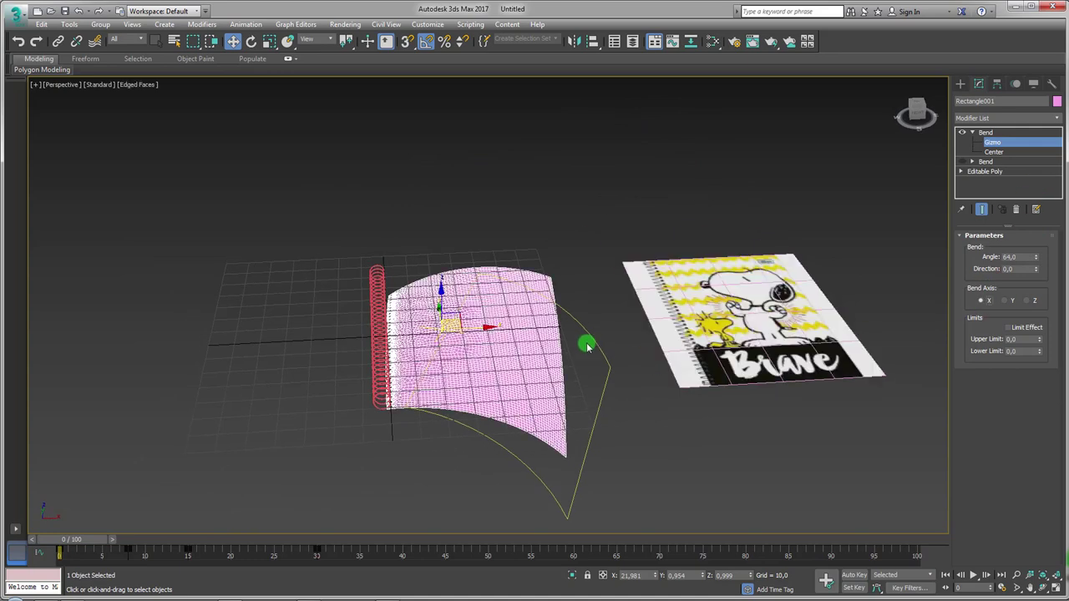
pyautogui.moveTo(1035, 261); pyautogui.dragTo(1030, 303)
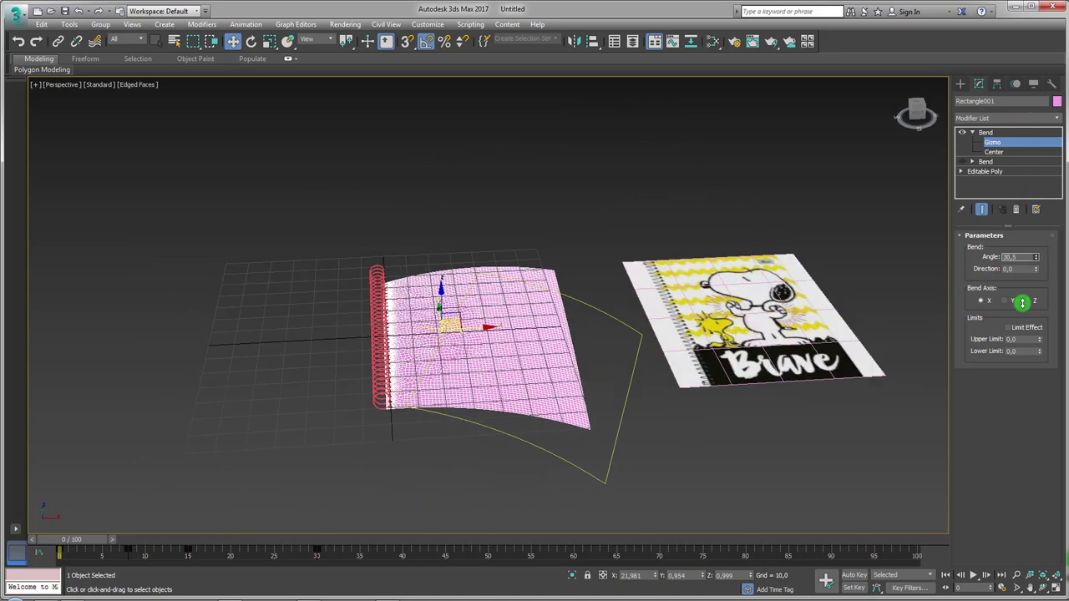
pyautogui.keyDown('alt'); pyautogui.moveTo(389, 305); pyautogui.dragTo(444, 321, button='middle'); pyautogui.keyUp('alt')
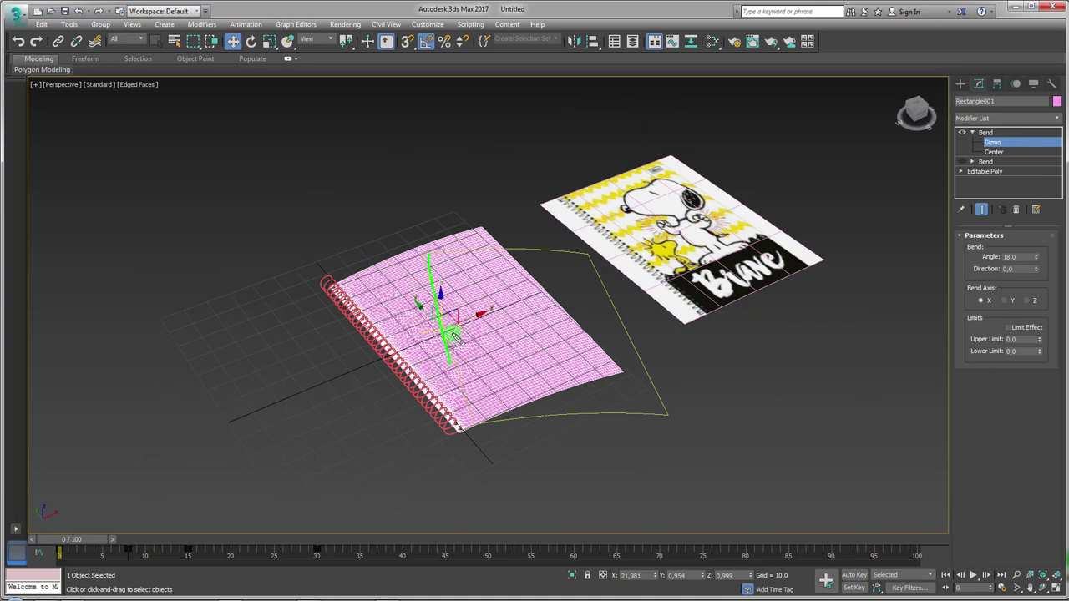
pyautogui.moveTo(341, 296); pyautogui.dragTo(347, 346)
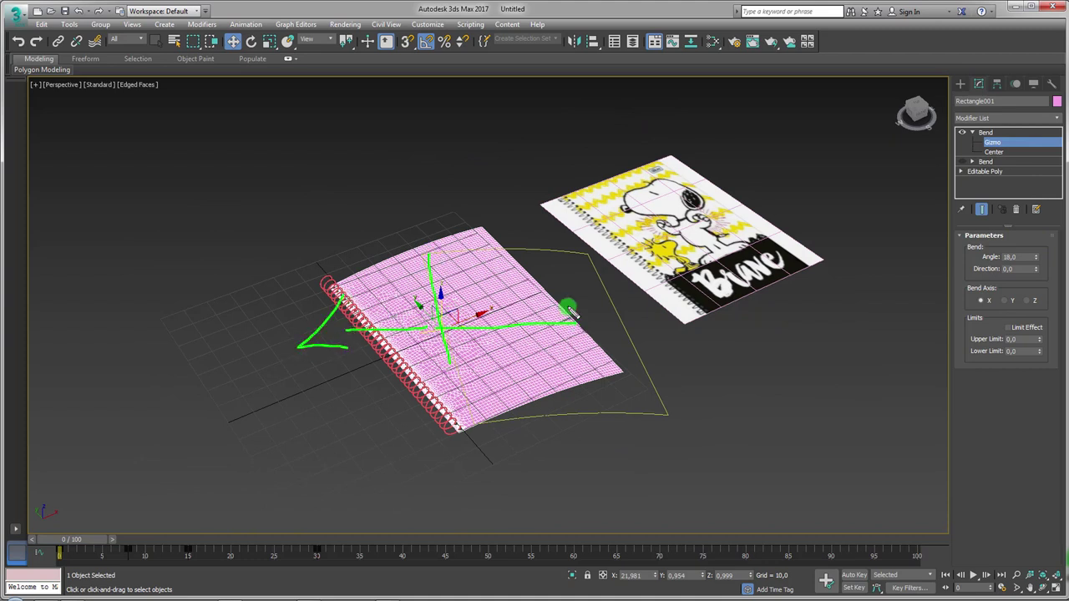
pyautogui.moveTo(553, 296); pyautogui.dragTo(614, 332)
pyautogui.moveTo(238, 263); pyautogui.dragTo(293, 349)
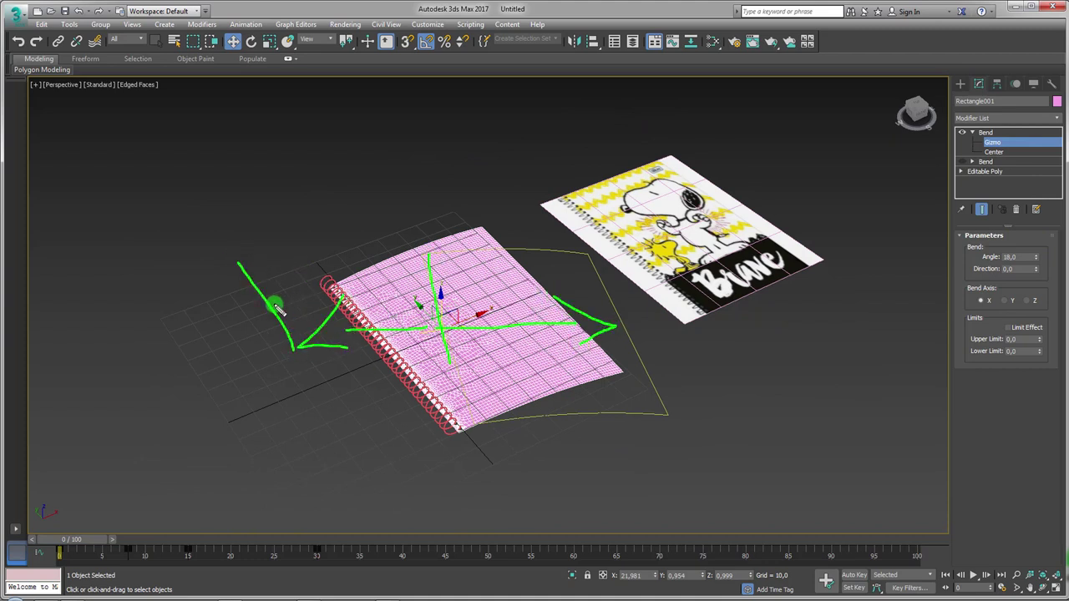
pyautogui.moveTo(294, 286); pyautogui.dragTo(204, 369)
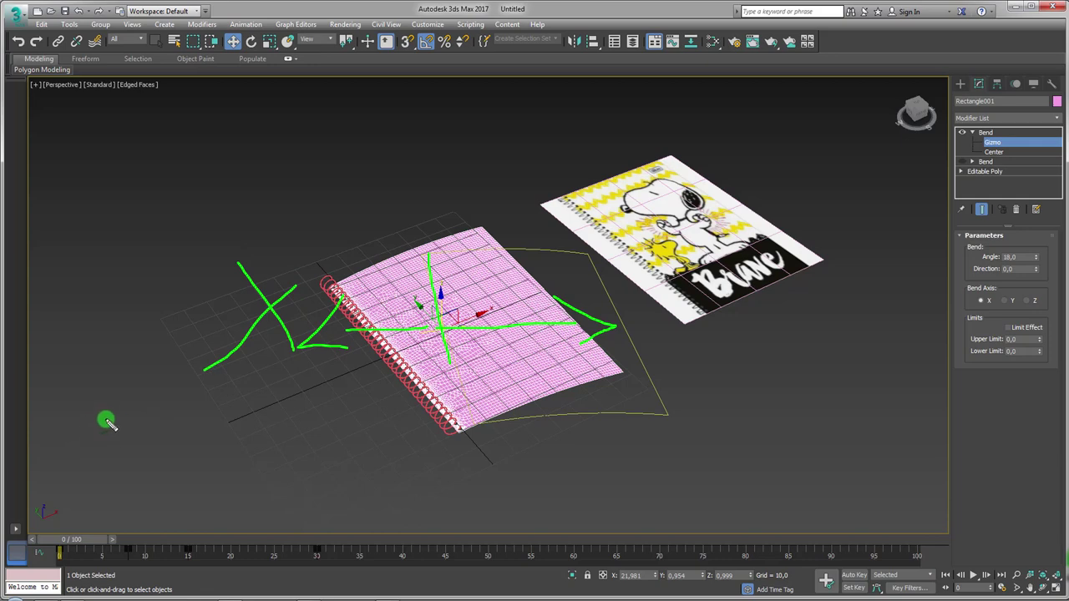
pyautogui.press('Escape')
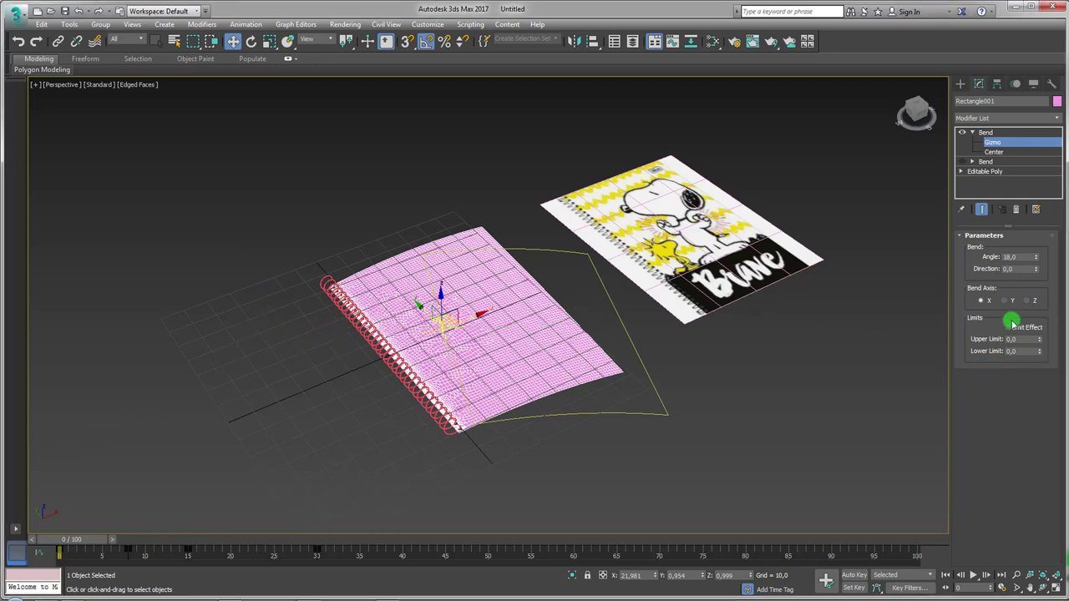
# Step: Enable Limit Effect with an upper limit of 83.088 and reset the bend angle to 0
pyautogui.click(1008, 326)
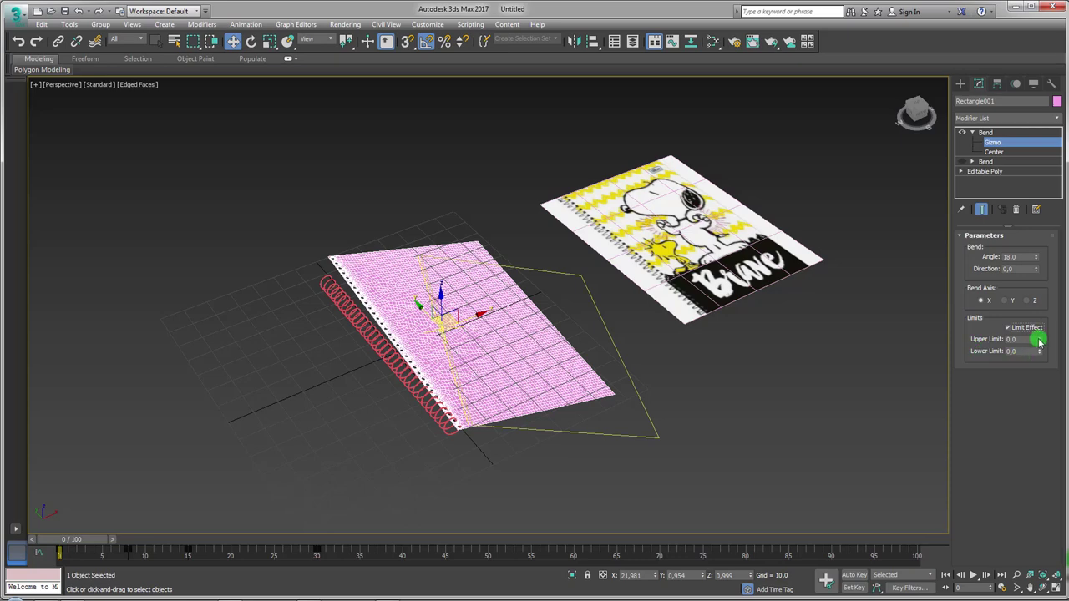
pyautogui.moveTo(1040, 340); pyautogui.dragTo(1042, 576)
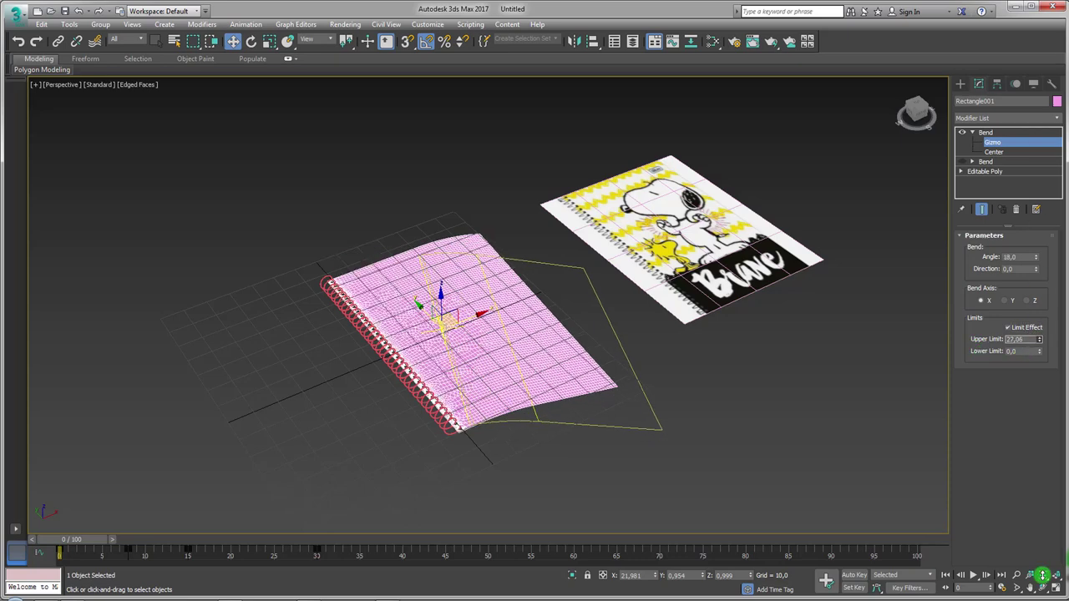
pyautogui.moveTo(1039, 340); pyautogui.dragTo(994, 337)
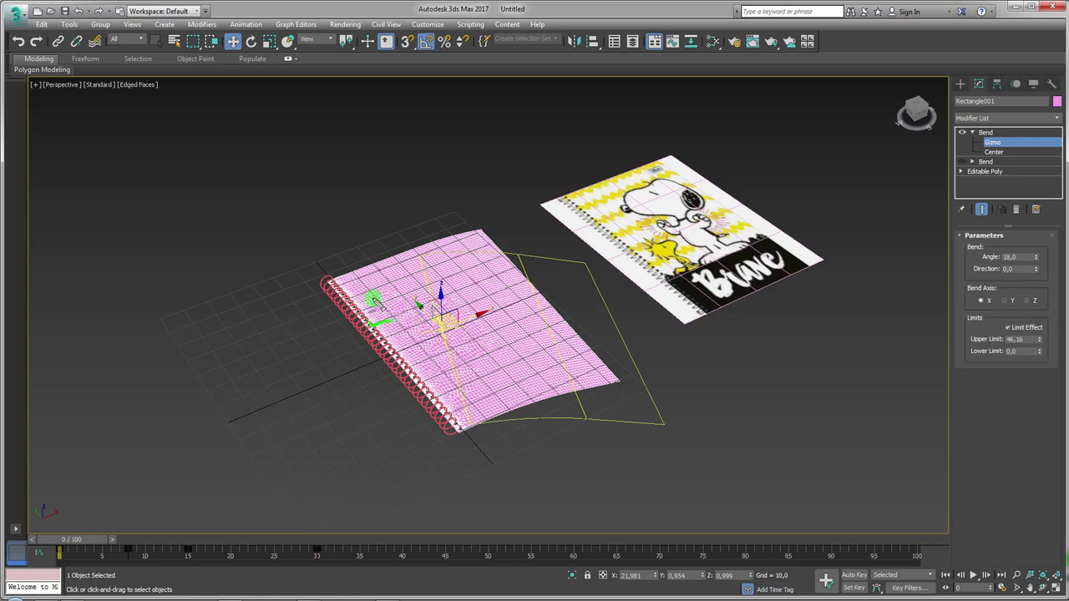
pyautogui.moveTo(1038, 341)
pyautogui.mouseDown()
pyautogui.moveTo(1034, 268)
pyautogui.moveTo(1013, 270)
pyautogui.moveTo(1011, 448)
pyautogui.moveTo(976, 301)
pyautogui.moveTo(967, 184)
pyautogui.moveTo(987, 365)
pyautogui.moveTo(1047, 268)
pyautogui.mouseUp()
pyautogui.rightClick(1035, 257)
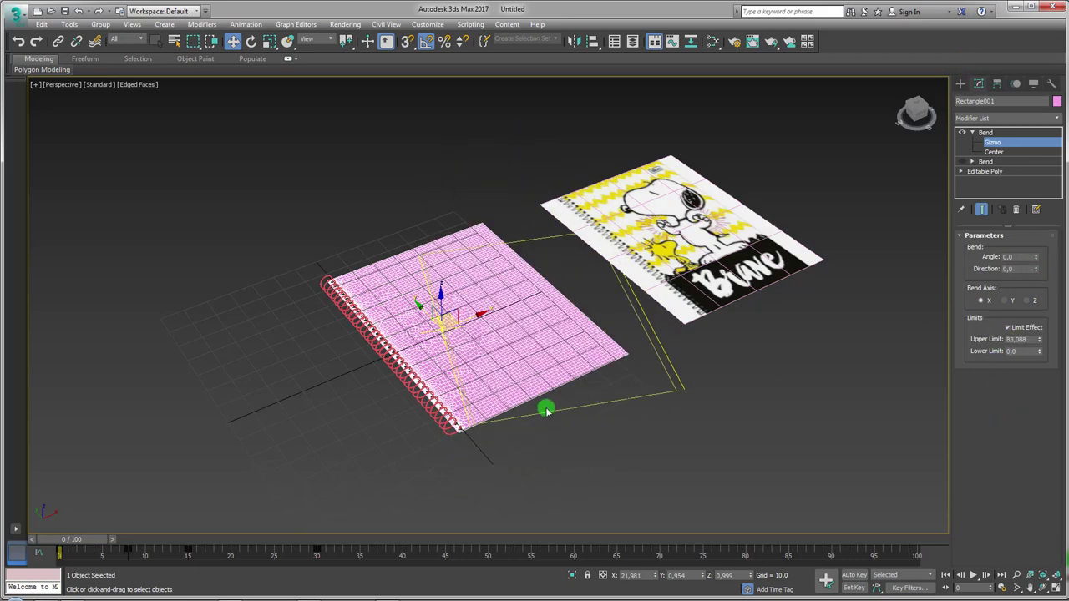
pyautogui.keyDown('alt'); pyautogui.moveTo(543, 410); pyautogui.dragTo(524, 424, button='middle'); pyautogui.keyUp('alt')
# Step: Turn on Auto Key, delete the second Bend modifier, and scrub the bend animation
pyautogui.press('w')
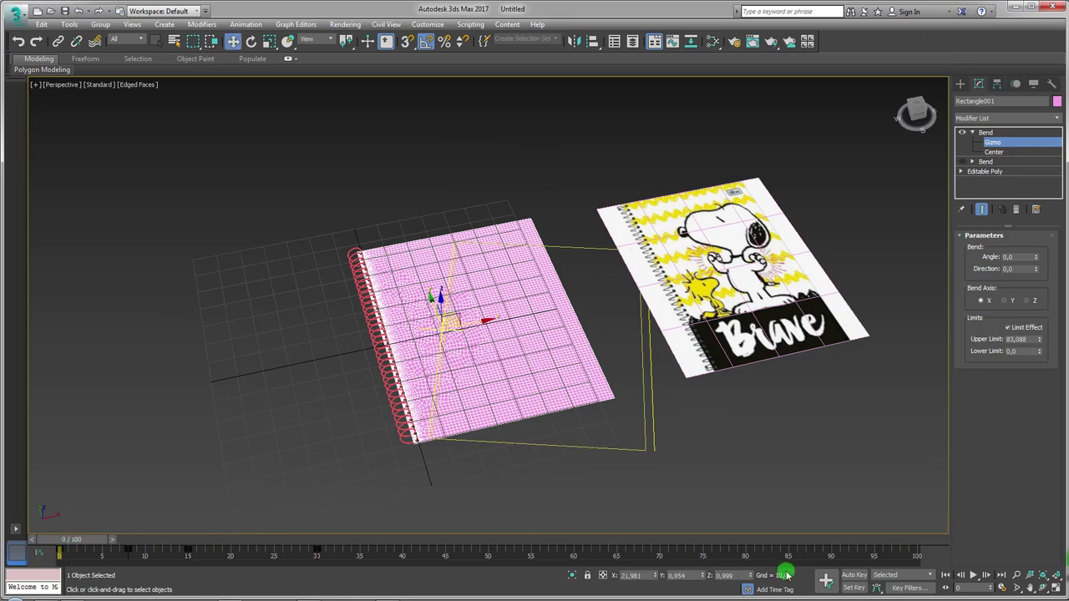
pyautogui.click(853, 574)
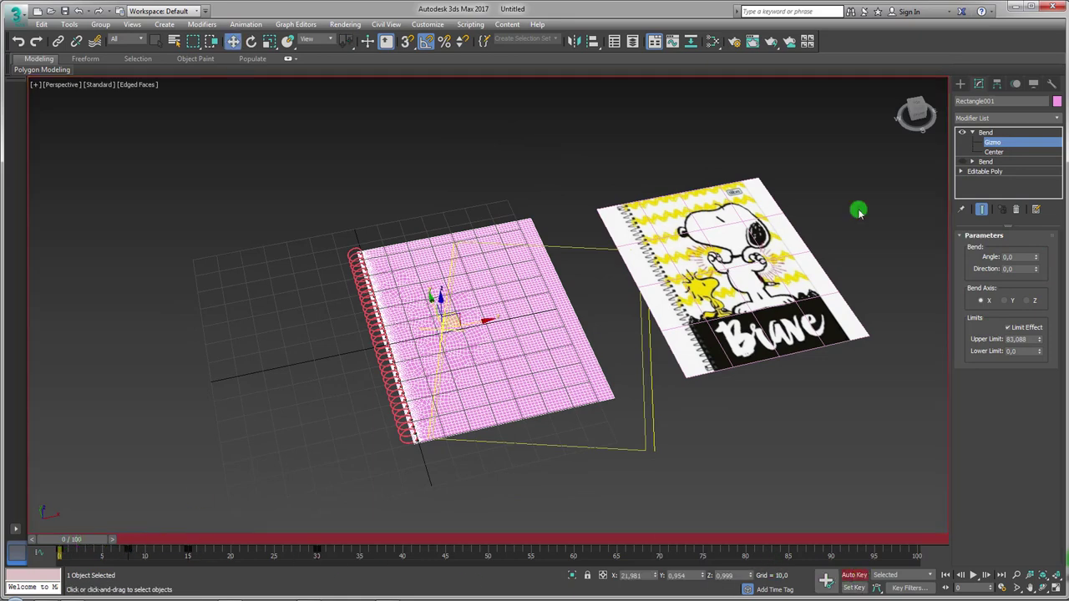
pyautogui.click(986, 160)
pyautogui.click(1017, 210)
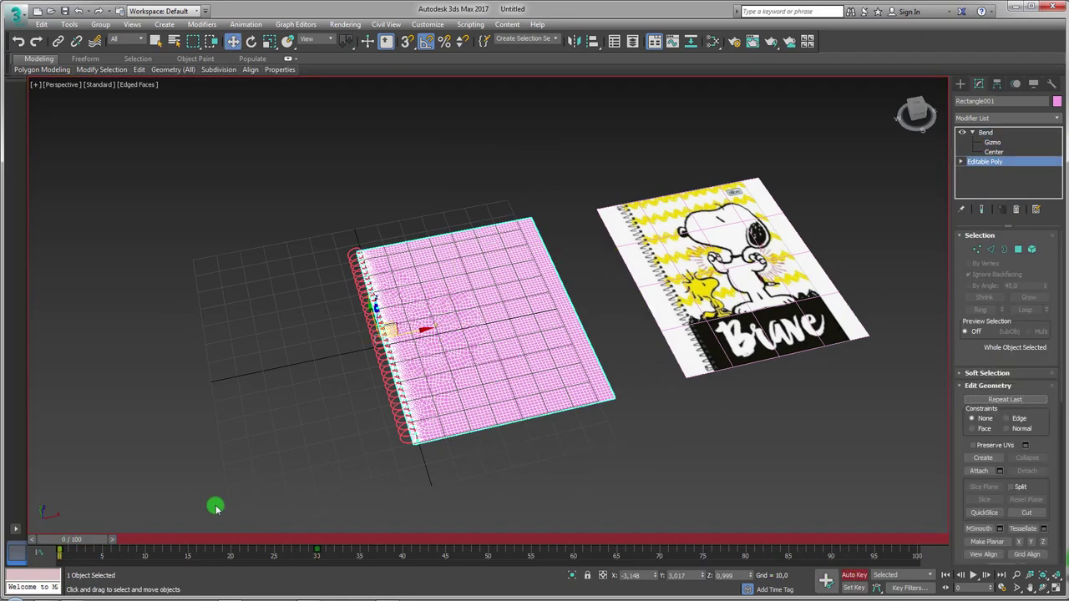
pyautogui.moveTo(94, 539)
pyautogui.mouseDown()
pyautogui.moveTo(75, 544)
pyautogui.moveTo(195, 539)
pyautogui.mouseUp()
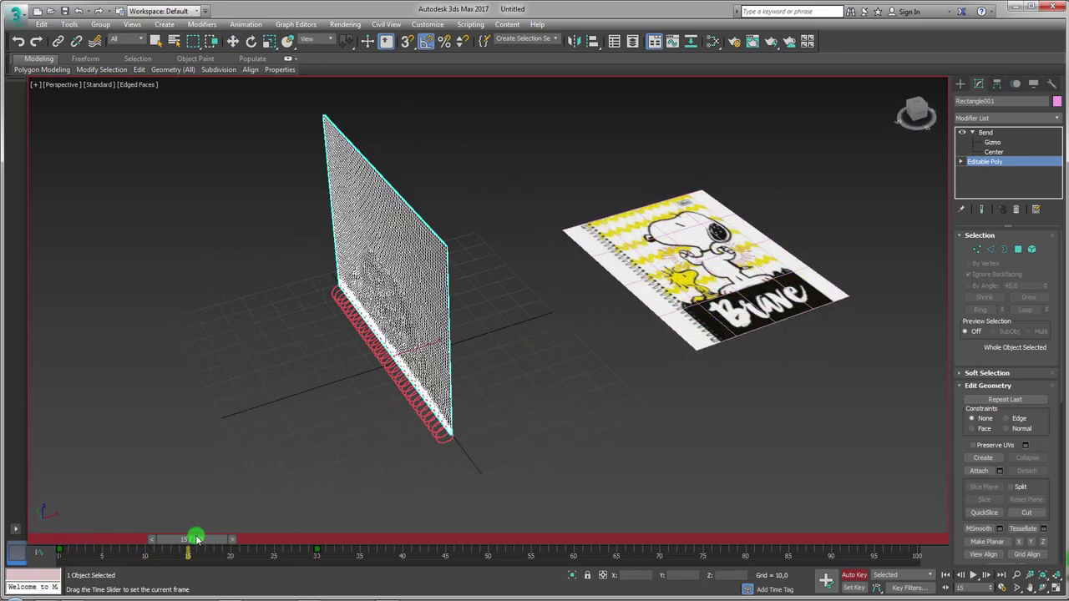
pyautogui.press('w')
pyautogui.moveTo(272, 458)
pyautogui.keyDown('alt'); pyautogui.mouseDown(button='middle')
pyautogui.moveTo(226, 439)
pyautogui.moveTo(272, 443)
pyautogui.mouseUp(button='middle'); pyautogui.keyUp('alt')
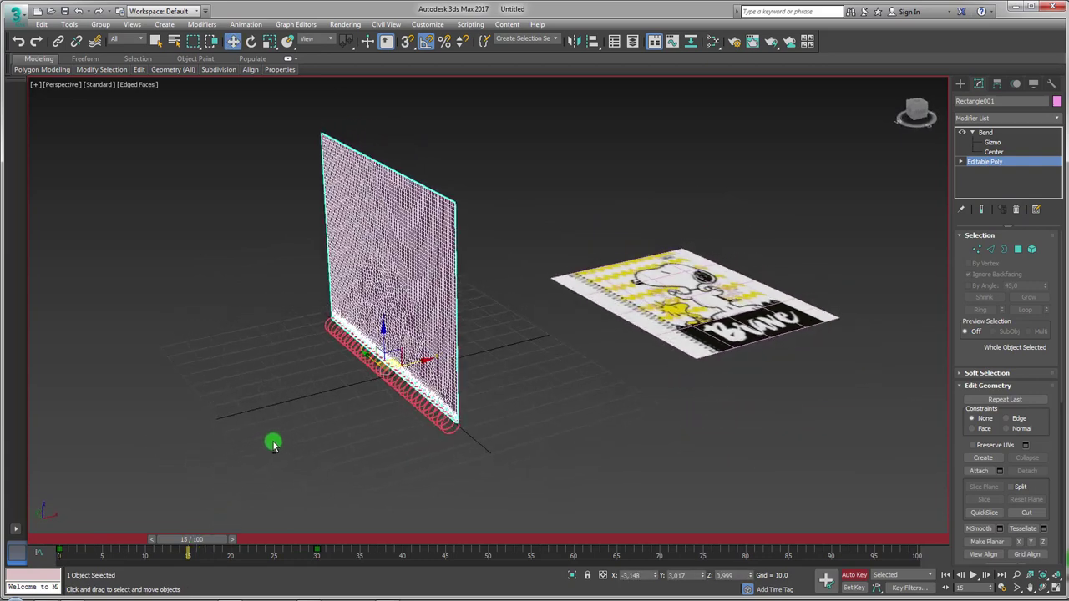
# Step: Key the Bend angle around frames 5–7, curling the page to about -111.6°
pyautogui.click(986, 133)
pyautogui.moveTo(1033, 261); pyautogui.dragTo(1030, 283)
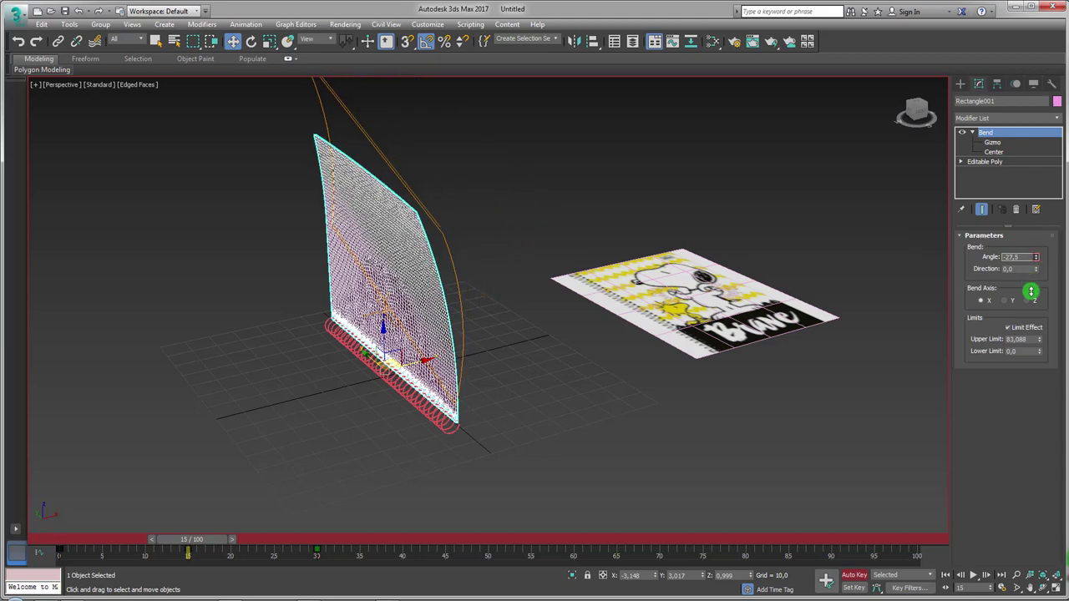
pyautogui.moveTo(1030, 283); pyautogui.dragTo(1031, 285)
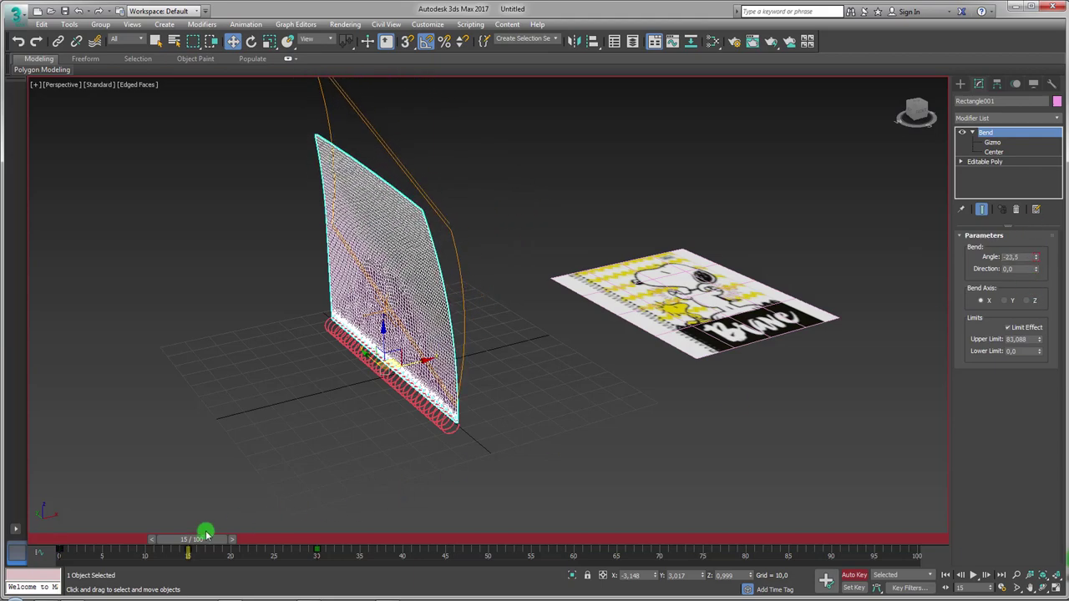
pyautogui.moveTo(204, 534); pyautogui.dragTo(149, 543)
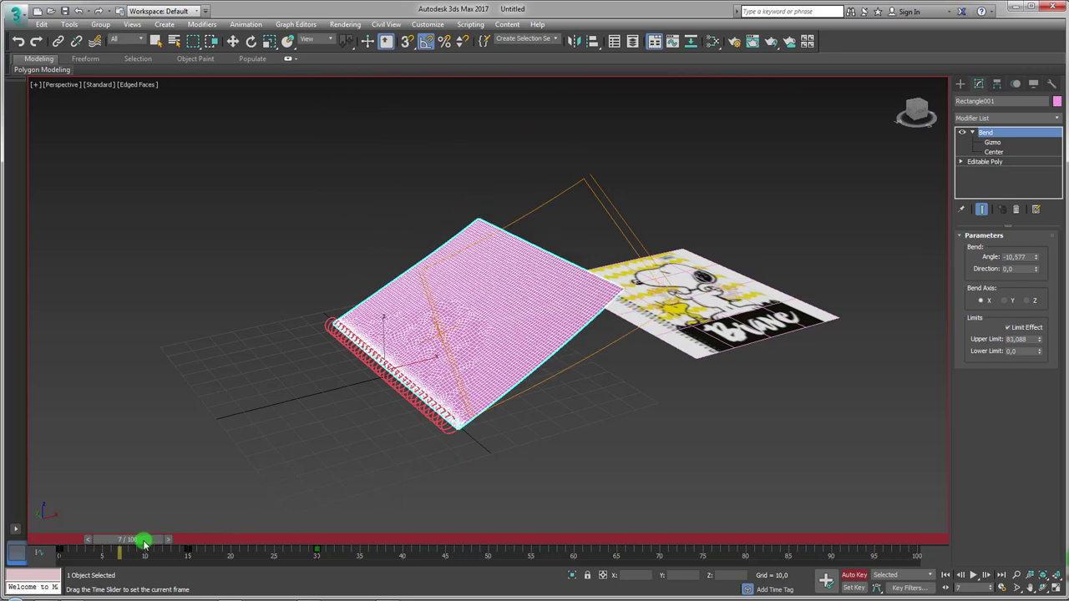
pyautogui.press('w')
pyautogui.moveTo(137, 539); pyautogui.dragTo(116, 542)
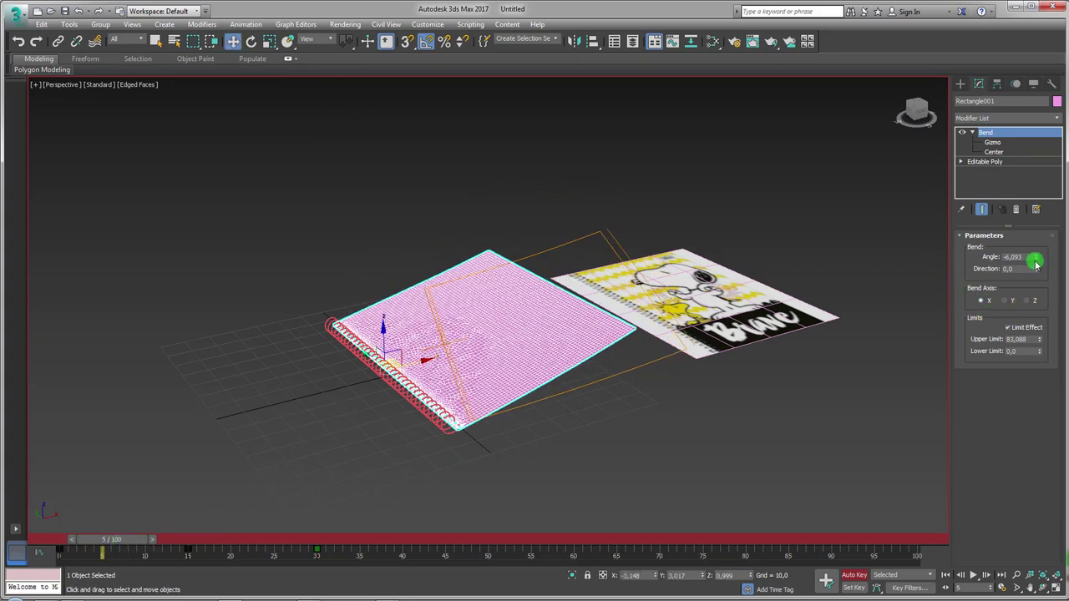
pyautogui.moveTo(1035, 258); pyautogui.dragTo(1042, 389)
# Step: Key the Bend at -112.5° on frame 15 and back to 0 at frame 30
pyautogui.moveTo(119, 547); pyautogui.dragTo(200, 541)
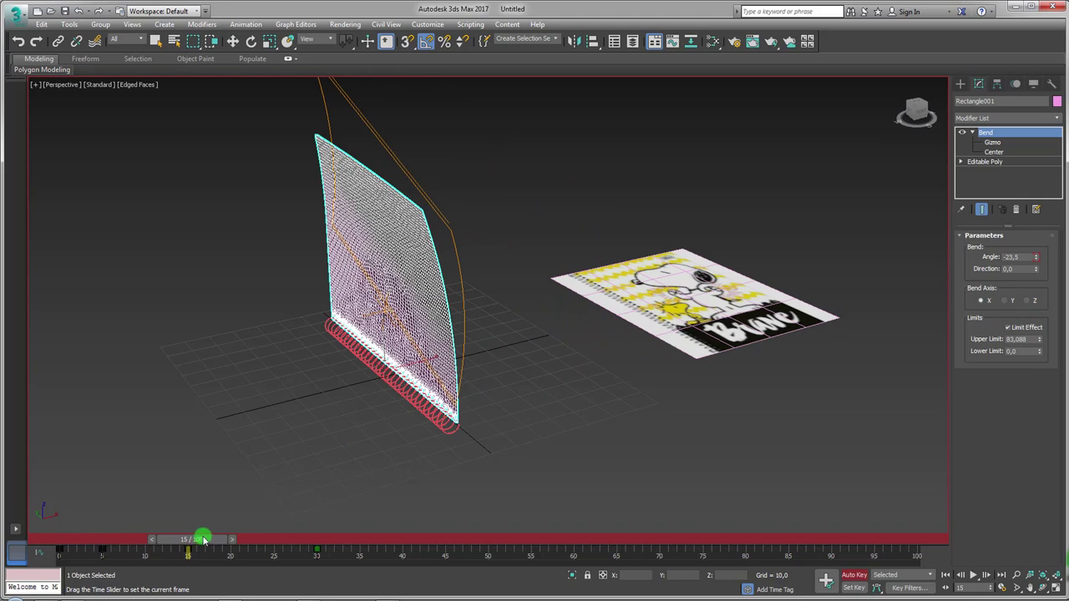
pyautogui.press('w')
pyautogui.moveTo(1036, 261); pyautogui.dragTo(1036, 364)
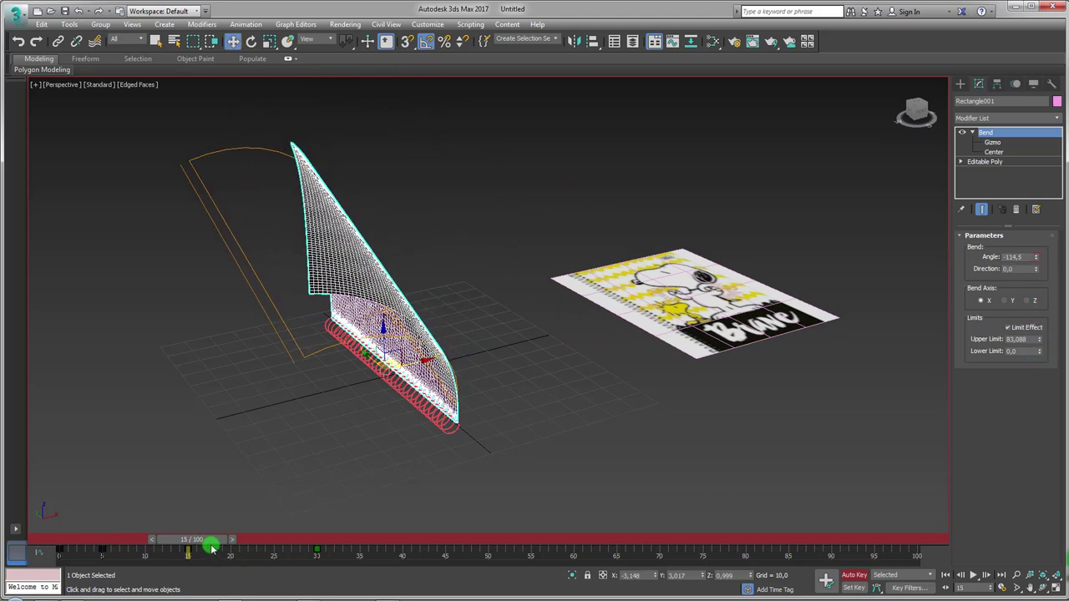
pyautogui.moveTo(212, 544)
pyautogui.mouseDown()
pyautogui.moveTo(337, 536)
pyautogui.moveTo(25, 539)
pyautogui.moveTo(326, 538)
pyautogui.moveTo(258, 538)
pyautogui.moveTo(273, 539)
pyautogui.mouseUp()
pyautogui.press('w')
pyautogui.rightClick(1036, 257)
# Step: Reduce the bend angle to -38.065, play it back, and turn off Auto Key
pyautogui.press('w')
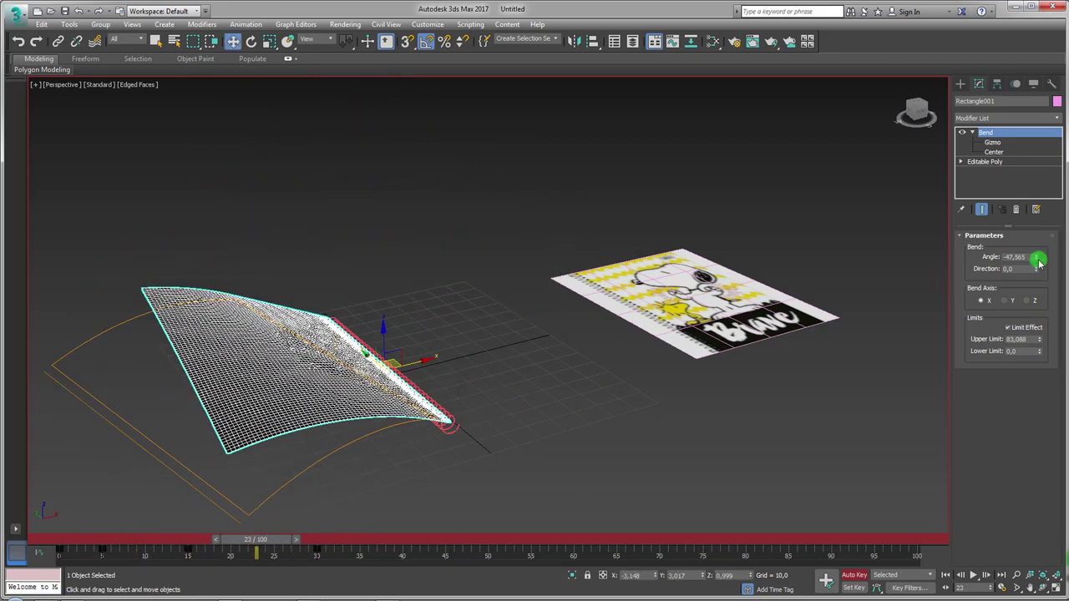
pyautogui.moveTo(1038, 261); pyautogui.dragTo(1035, 242)
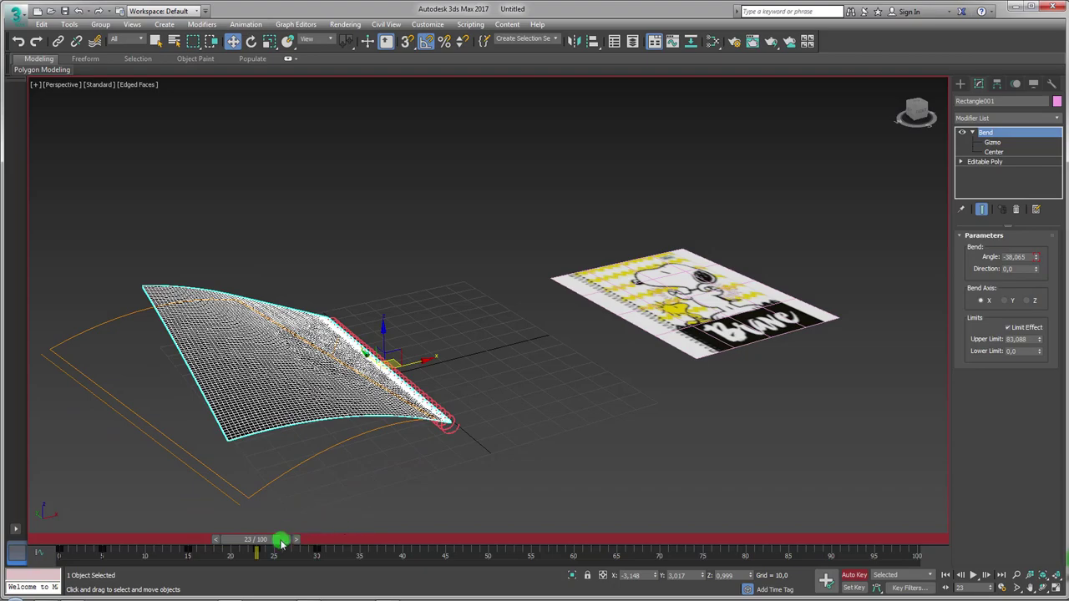
pyautogui.moveTo(282, 543)
pyautogui.mouseDown()
pyautogui.moveTo(338, 541)
pyautogui.moveTo(47, 543)
pyautogui.mouseUp()
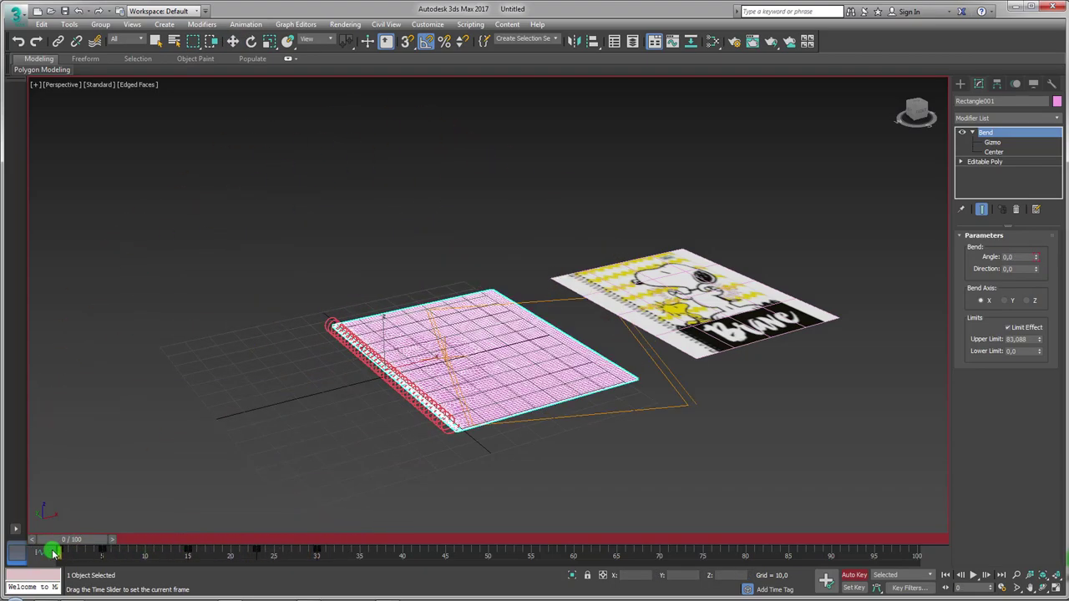
pyautogui.click(854, 576)
# Step: Move the Snoopy cover plane up and to the right, out of the way
pyautogui.moveTo(529, 409)
pyautogui.keyDown('alt'); pyautogui.mouseDown(button='middle')
pyautogui.moveTo(493, 430)
pyautogui.moveTo(551, 418)
pyautogui.mouseUp(button='middle'); pyautogui.keyUp('alt')
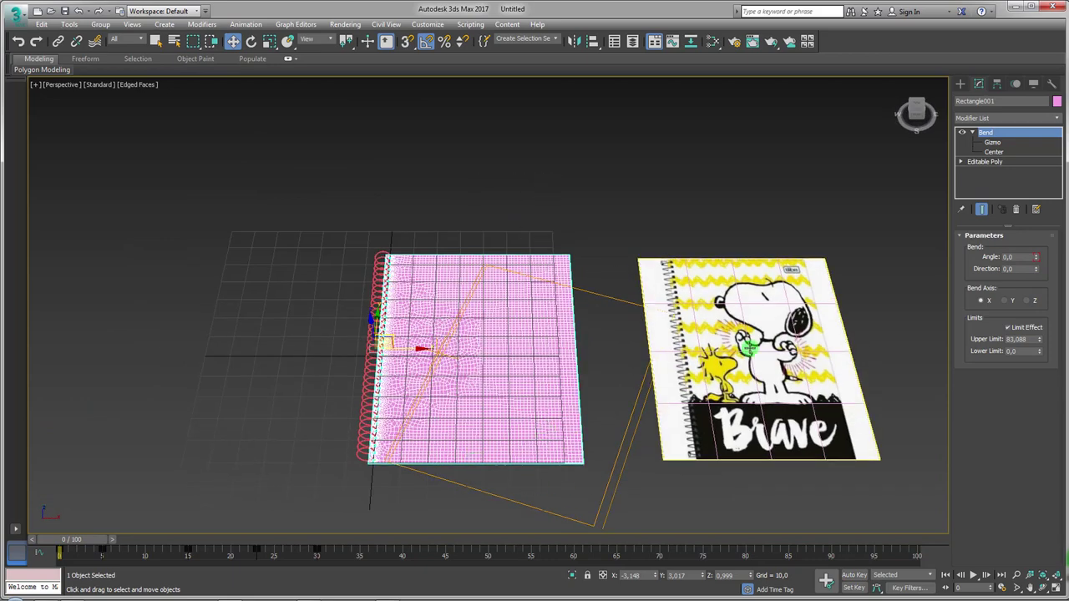
pyautogui.click(762, 356)
pyautogui.moveTo(765, 338); pyautogui.dragTo(919, 228)
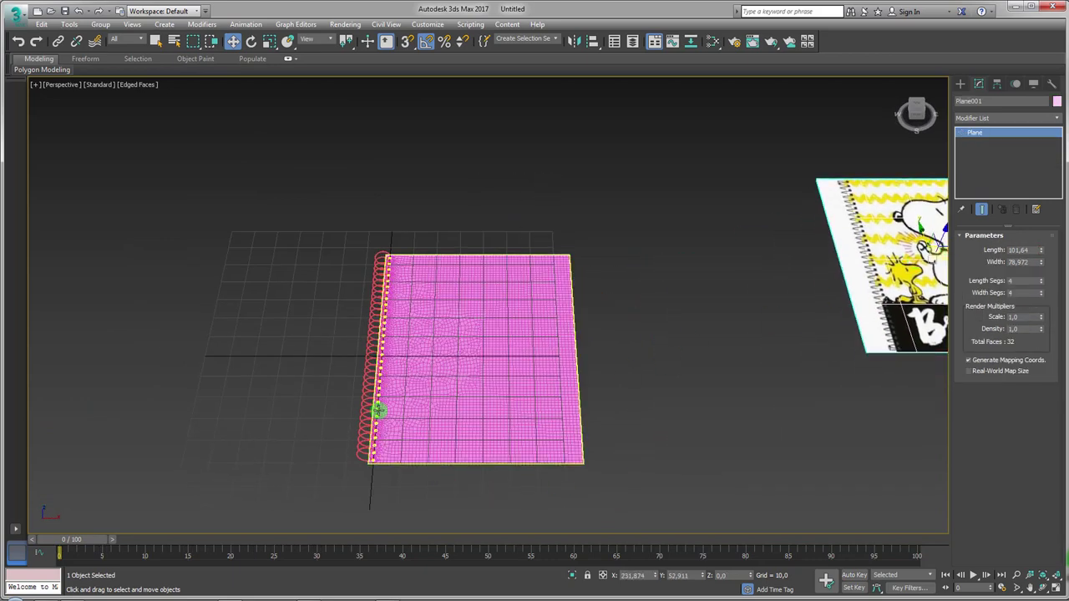
# Step: Open the notebook project's textures folder in Windows Explorer
pyautogui.click(74, 551)
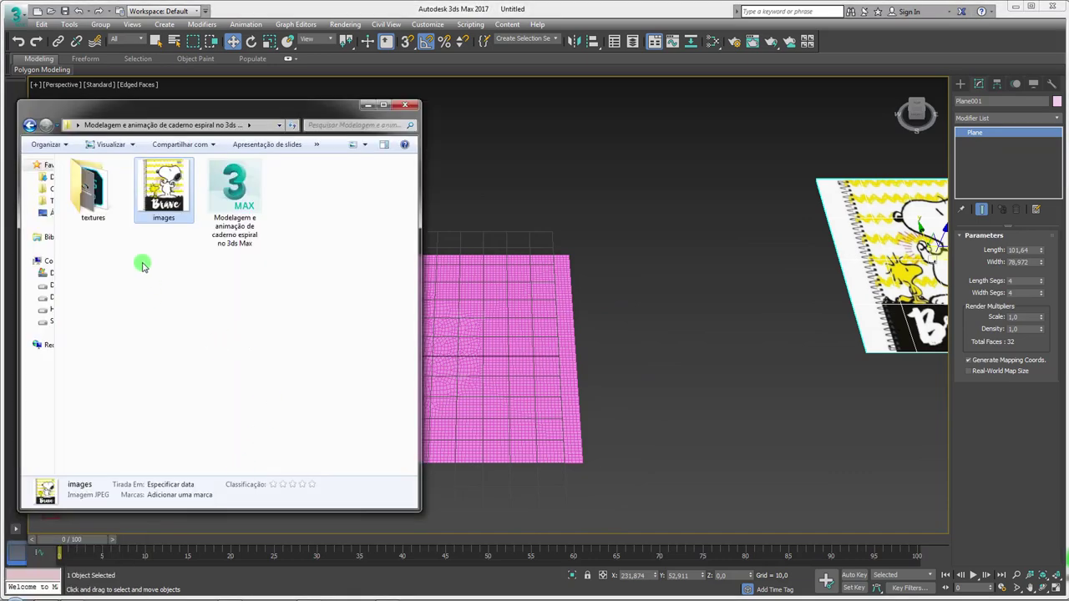
pyautogui.doubleClick(90, 188)
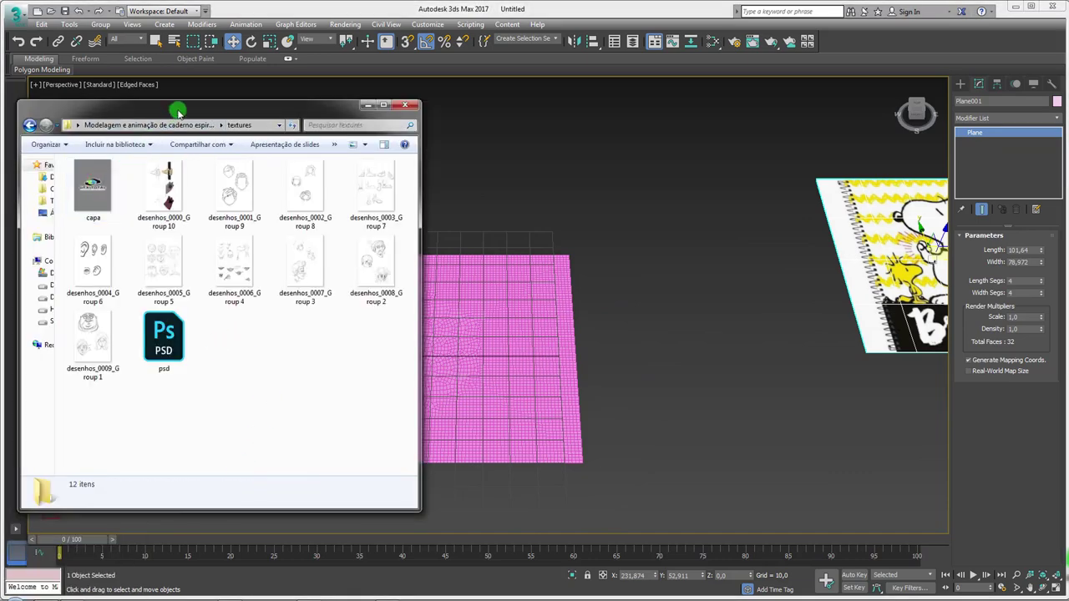
pyautogui.moveTo(178, 111); pyautogui.dragTo(202, 101)
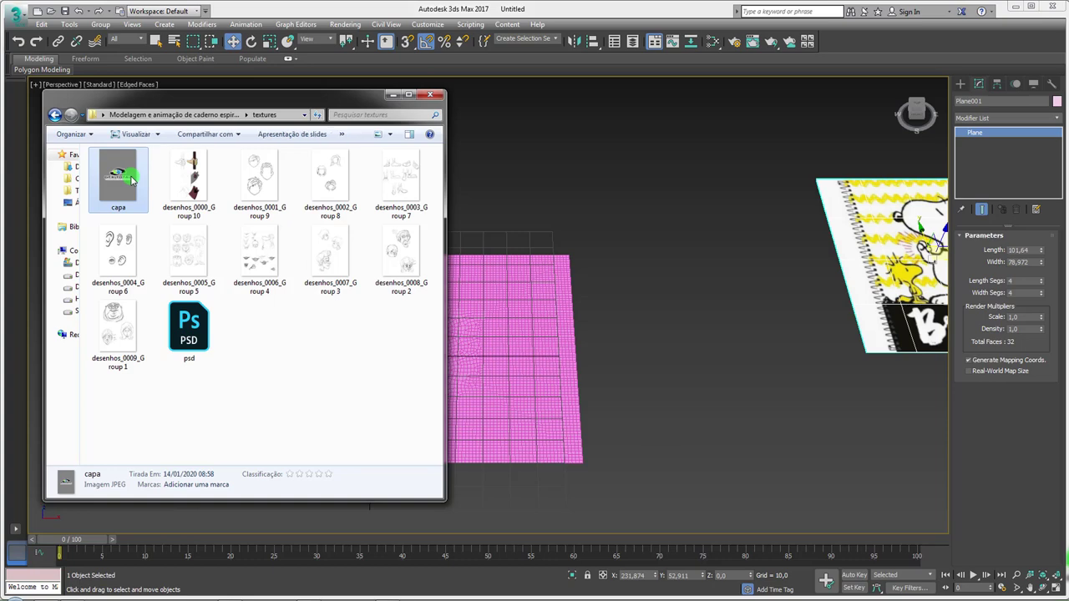
# Step: Browse the texture images and drag capa onto the pink page in the viewport
pyautogui.click(191, 175)
pyautogui.click(256, 182)
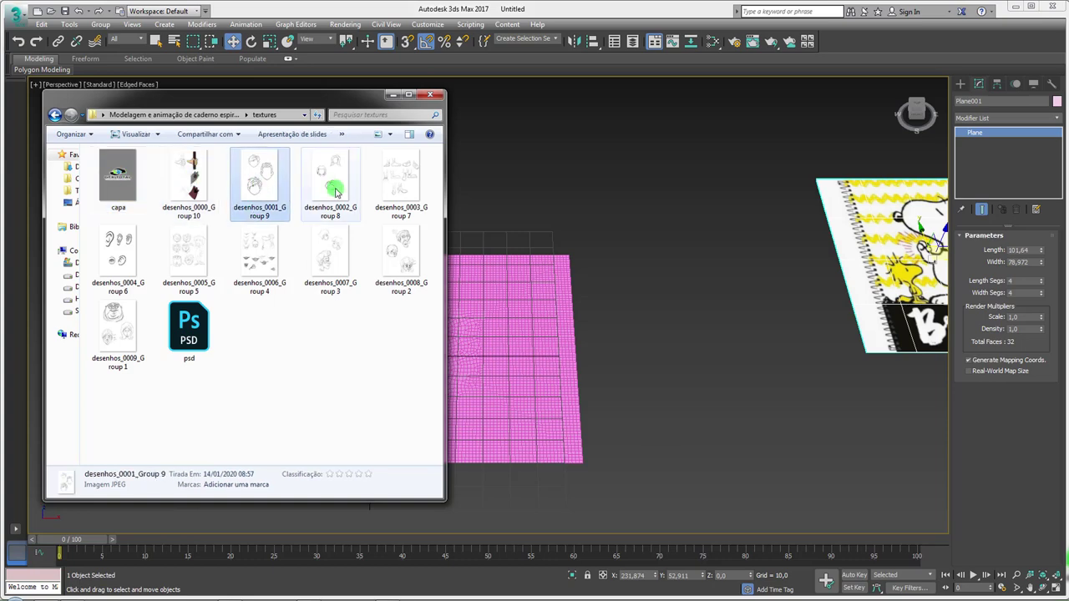
pyautogui.click(128, 262)
pyautogui.click(191, 249)
pyautogui.moveTo(250, 251); pyautogui.dragTo(485, 282)
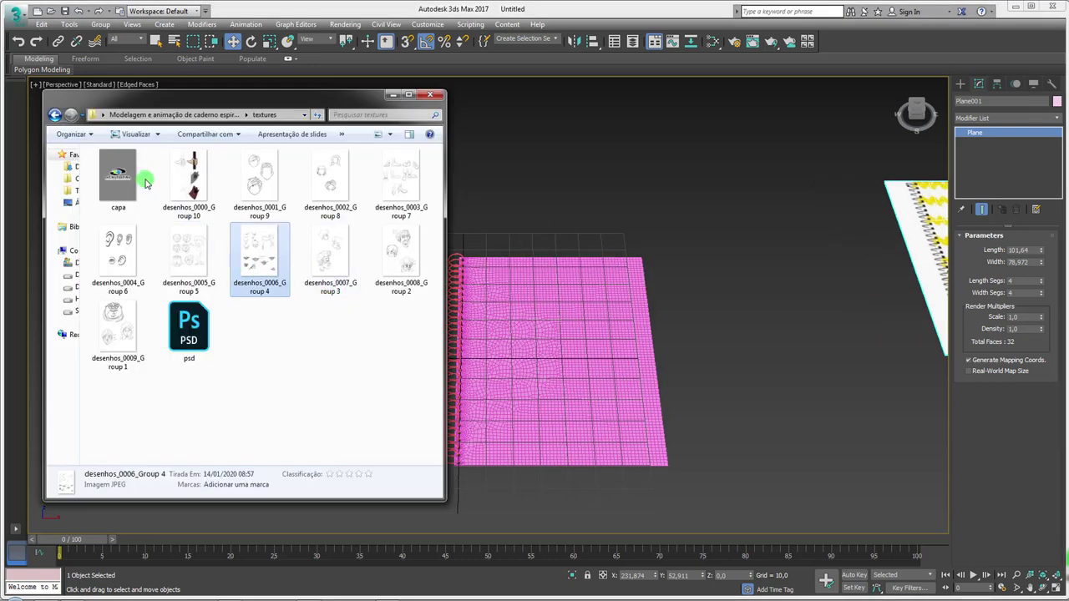
pyautogui.moveTo(140, 177)
pyautogui.mouseDown()
pyautogui.moveTo(210, 338)
pyautogui.moveTo(556, 364)
pyautogui.mouseUp()
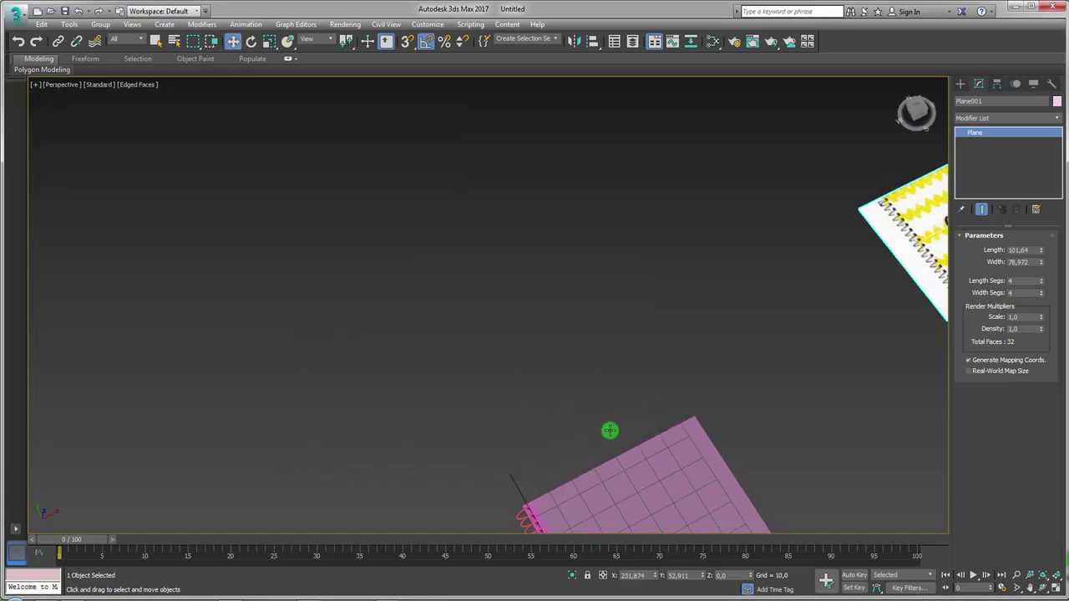
# Step: Drop the capa image onto the page, select it, and play the bend animation
pyautogui.moveTo(573, 389)
pyautogui.keyDown('alt'); pyautogui.mouseDown(button='middle')
pyautogui.moveTo(583, 360)
pyautogui.moveTo(366, 484)
pyautogui.mouseUp(button='middle'); pyautogui.keyUp('alt')
pyautogui.click(583, 360)
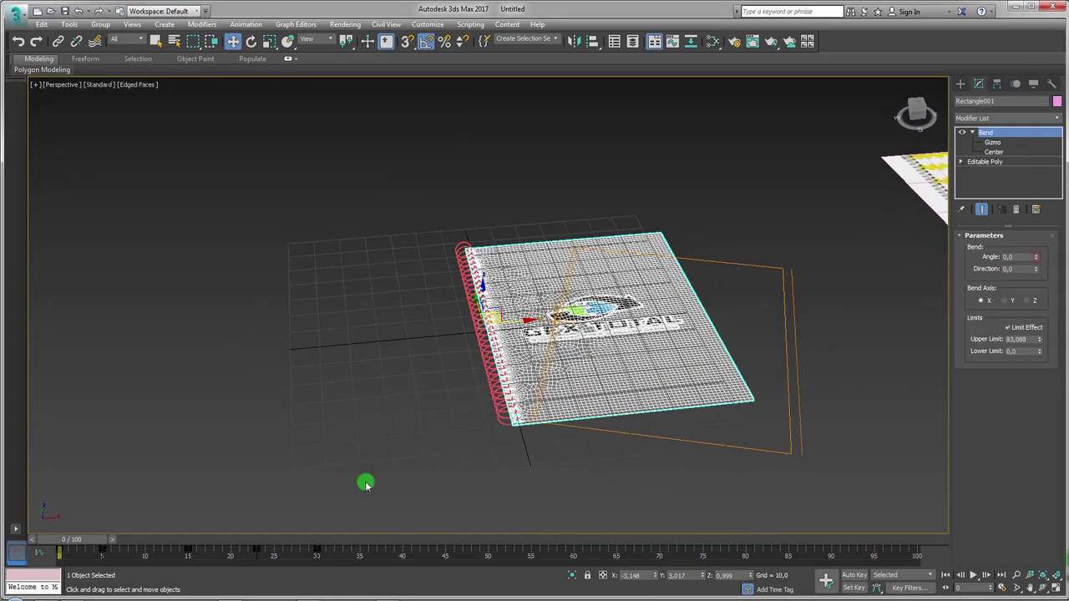
pyautogui.moveTo(90, 539)
pyautogui.mouseDown()
pyautogui.moveTo(329, 527)
pyautogui.moveTo(50, 528)
pyautogui.moveTo(358, 529)
pyautogui.moveTo(46, 534)
pyautogui.mouseUp()
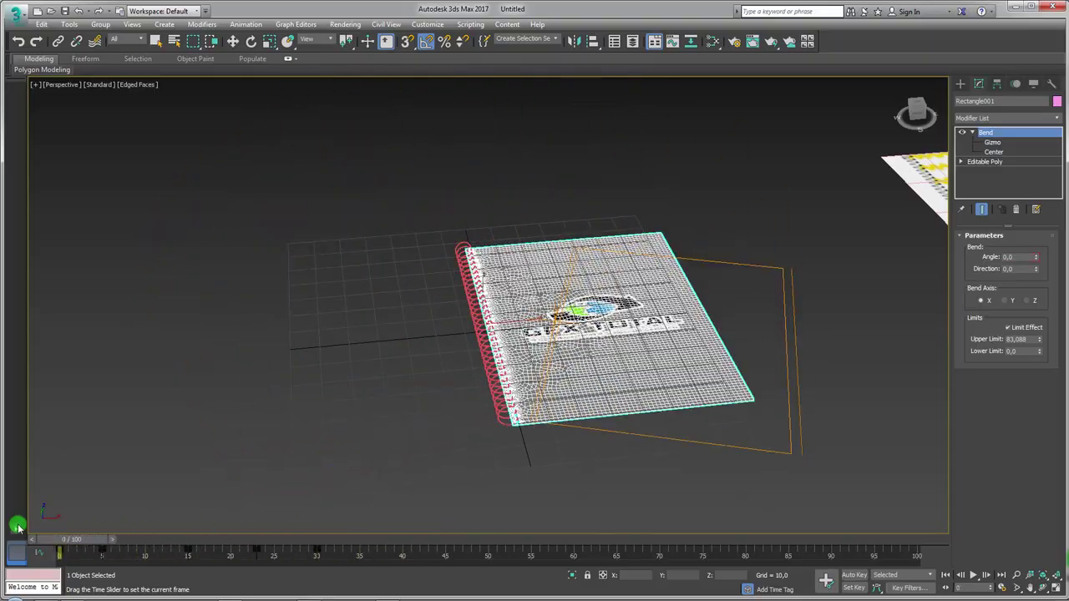
# Step: Orbit around the textured page in shaded view without edges, then bring up the Modifier List
pyautogui.press('w')
pyautogui.moveTo(511, 423)
pyautogui.keyDown('alt'); pyautogui.mouseDown(button='middle')
pyautogui.moveTo(442, 389)
pyautogui.moveTo(465, 365)
pyautogui.moveTo(472, 303)
pyautogui.moveTo(496, 326)
pyautogui.moveTo(511, 185)
pyautogui.mouseUp(button='middle'); pyautogui.keyUp('alt')
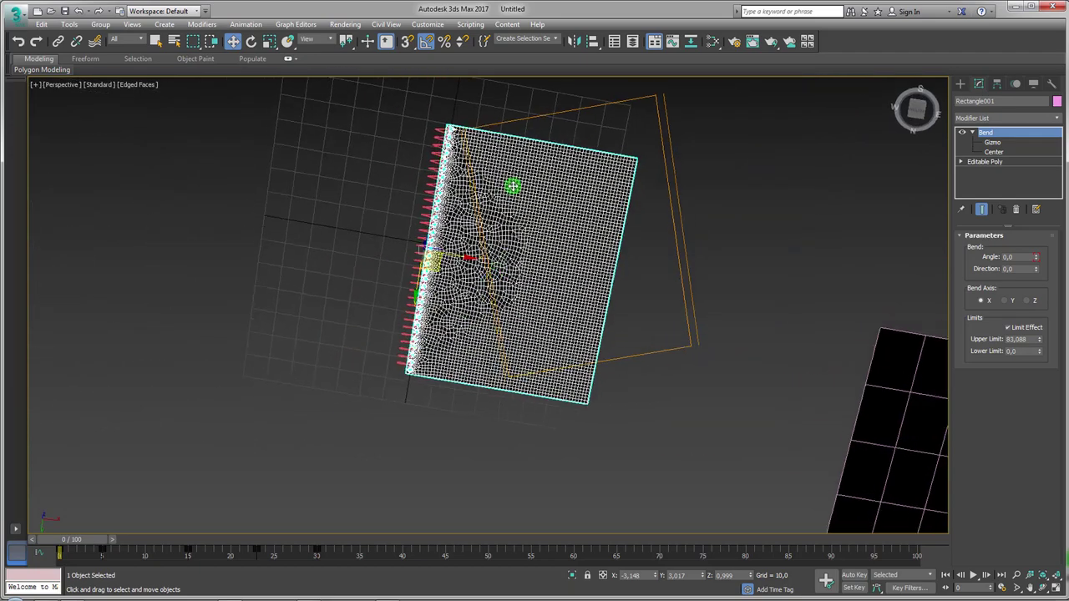
pyautogui.moveTo(577, 191)
pyautogui.keyDown('alt'); pyautogui.mouseDown(button='middle')
pyautogui.moveTo(546, 231)
pyautogui.moveTo(540, 398)
pyautogui.moveTo(534, 226)
pyautogui.moveTo(540, 298)
pyautogui.mouseUp(button='middle'); pyautogui.keyUp('alt')
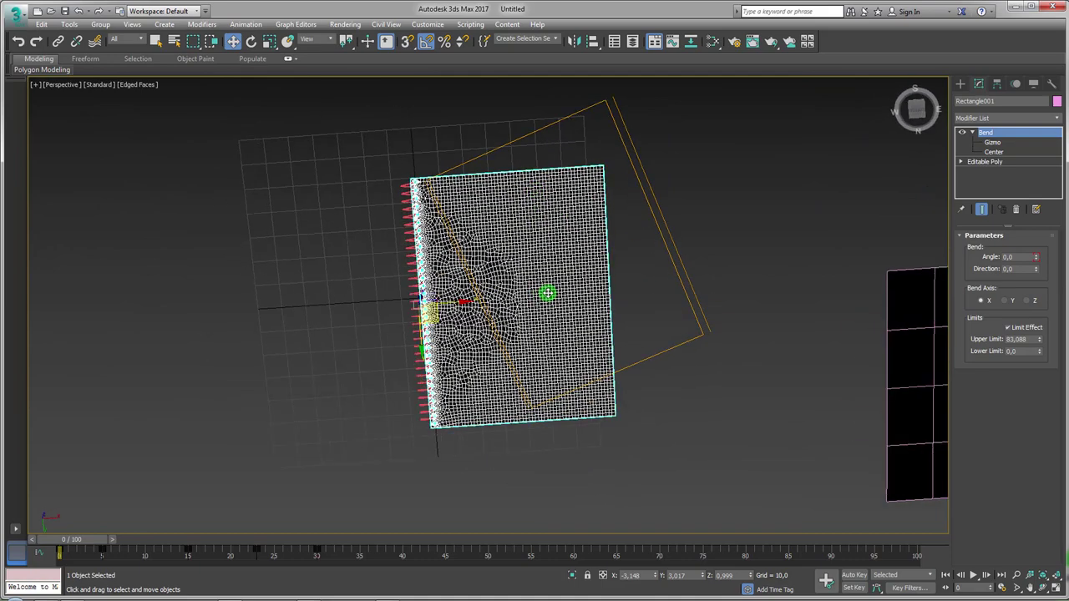
pyautogui.press('F3')
pyautogui.press('F3')
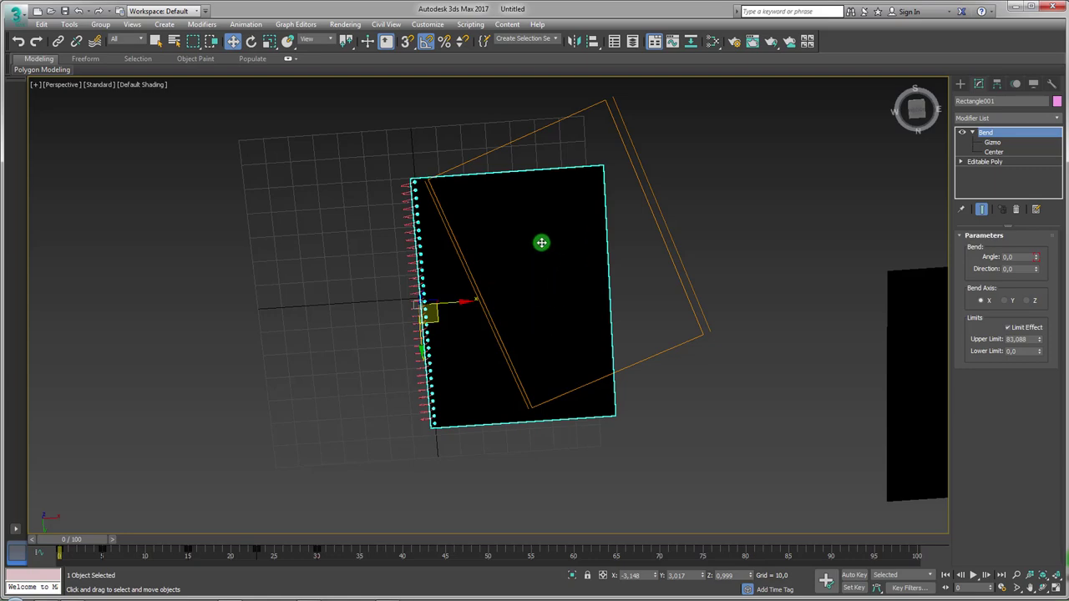
pyautogui.moveTo(541, 242)
pyautogui.keyDown('alt'); pyautogui.mouseDown(button='middle')
pyautogui.moveTo(529, 241)
pyautogui.moveTo(530, 365)
pyautogui.moveTo(513, 326)
pyautogui.moveTo(528, 318)
pyautogui.moveTo(522, 334)
pyautogui.moveTo(505, 316)
pyautogui.moveTo(498, 323)
pyautogui.mouseUp(button='middle'); pyautogui.keyUp('alt')
pyautogui.scroll(3, 506, 316)
pyautogui.keyDown('alt'); pyautogui.moveTo(417, 341); pyautogui.dragTo(901, 215, button='middle'); pyautogui.keyUp('alt')
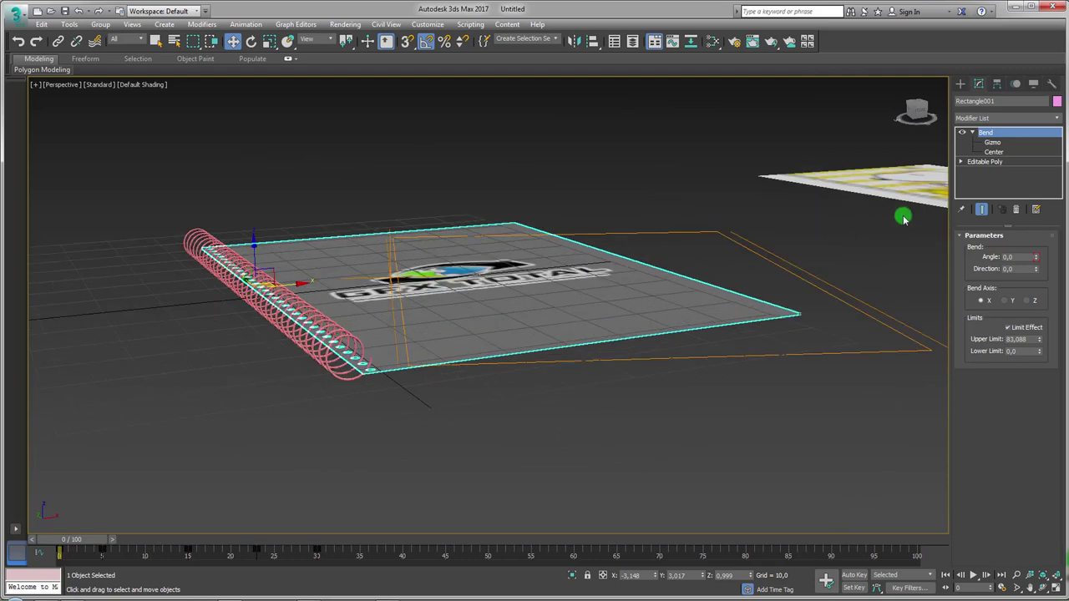
pyautogui.click(1057, 119)
pyautogui.moveTo(1057, 138); pyautogui.dragTo(1059, 467)
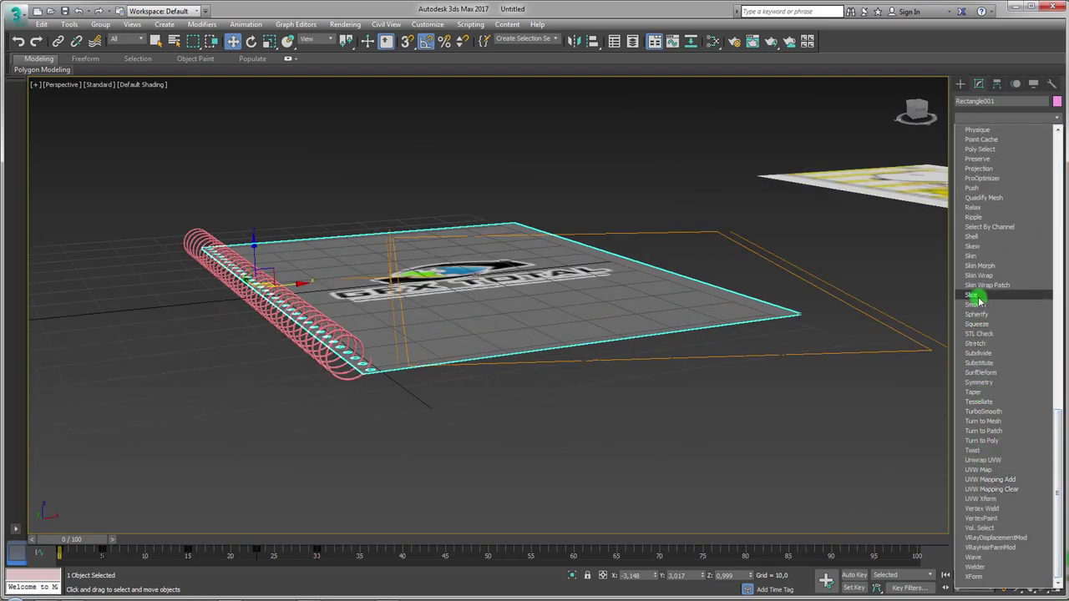
# Step: Add a Shell modifier to the page with 0.03 inner and 0.1 outer thickness
pyautogui.click(973, 237)
pyautogui.moveTo(703, 310)
pyautogui.keyDown('alt'); pyautogui.mouseDown(button='middle')
pyautogui.moveTo(536, 348)
pyautogui.moveTo(335, 359)
pyautogui.mouseUp(button='middle'); pyautogui.keyUp('alt')
pyautogui.press('F4')
pyautogui.scroll(2, 371, 349)
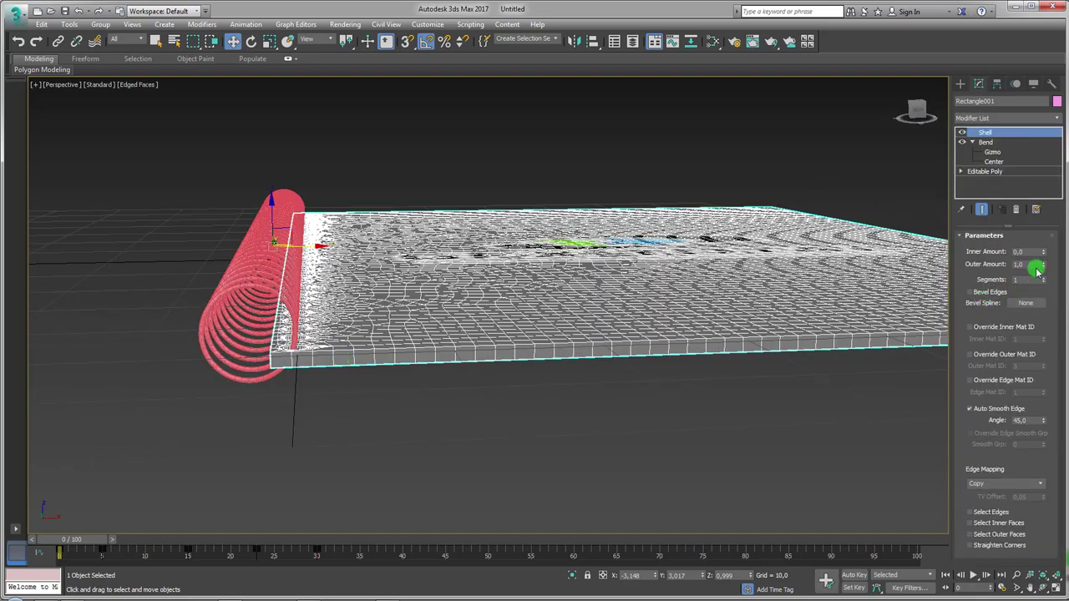
pyautogui.moveTo(1045, 262)
pyautogui.mouseDown()
pyautogui.moveTo(1046, 311)
pyautogui.moveTo(1042, 250)
pyautogui.mouseUp()
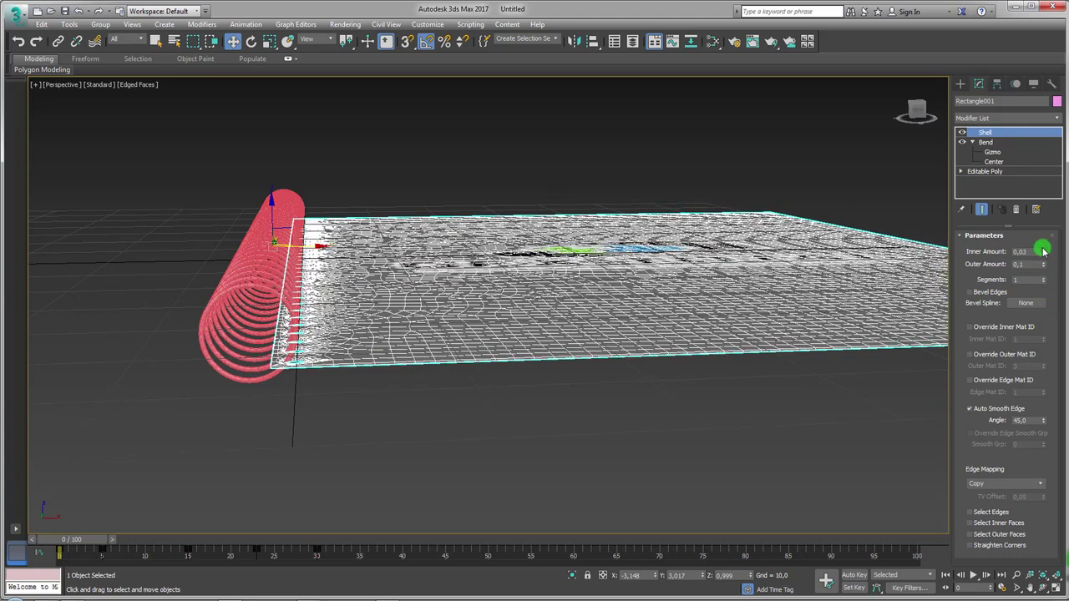
pyautogui.moveTo(465, 356)
pyautogui.keyDown('alt'); pyautogui.mouseDown(button='middle')
pyautogui.moveTo(417, 353)
pyautogui.moveTo(479, 360)
pyautogui.moveTo(565, 395)
pyautogui.moveTo(530, 342)
pyautogui.moveTo(508, 341)
pyautogui.moveTo(563, 377)
pyautogui.moveTo(510, 389)
pyautogui.moveTo(533, 315)
pyautogui.moveTo(393, 358)
pyautogui.moveTo(389, 255)
pyautogui.moveTo(365, 251)
pyautogui.moveTo(365, 229)
pyautogui.moveTo(442, 326)
pyautogui.moveTo(557, 379)
pyautogui.mouseUp(button='middle'); pyautogui.keyUp('alt')
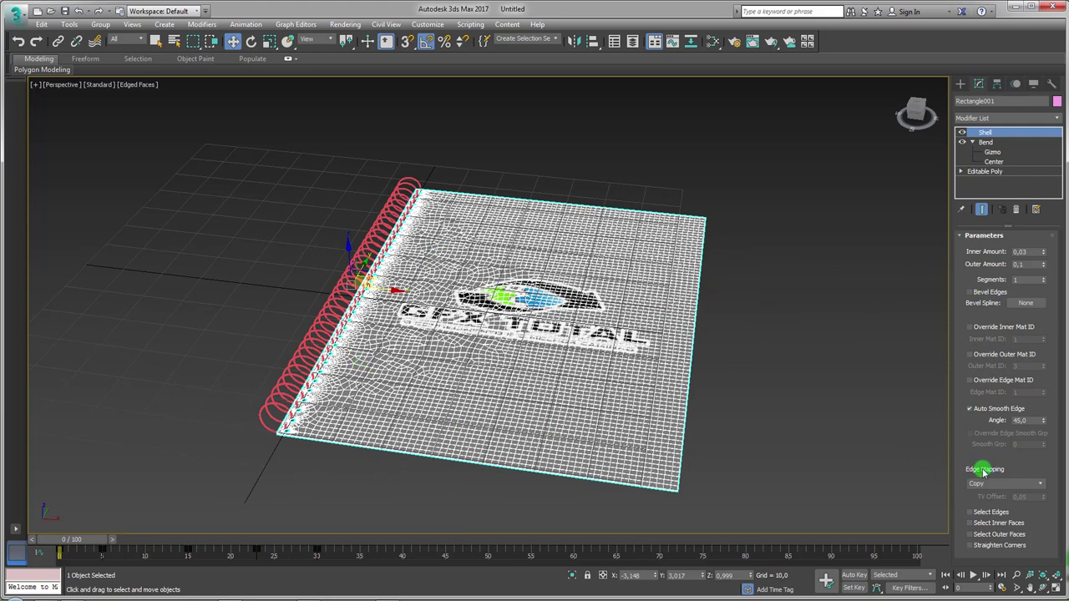
pyautogui.keyDown('alt'); pyautogui.moveTo(767, 501); pyautogui.dragTo(758, 475, button='middle'); pyautogui.keyUp('alt')
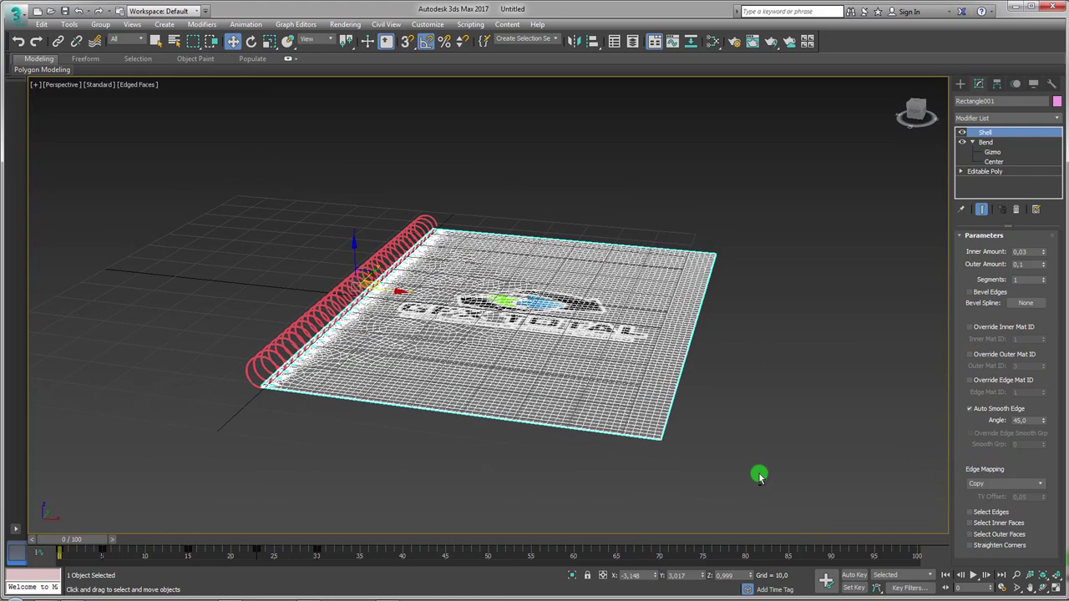
# Step: Preview the Shell's inner and outer face selections while orbiting the page
pyautogui.click(969, 523)
pyautogui.moveTo(699, 389)
pyautogui.keyDown('alt'); pyautogui.mouseDown(button='middle')
pyautogui.moveTo(696, 365)
pyautogui.moveTo(499, 218)
pyautogui.mouseUp(button='middle'); pyautogui.keyUp('alt')
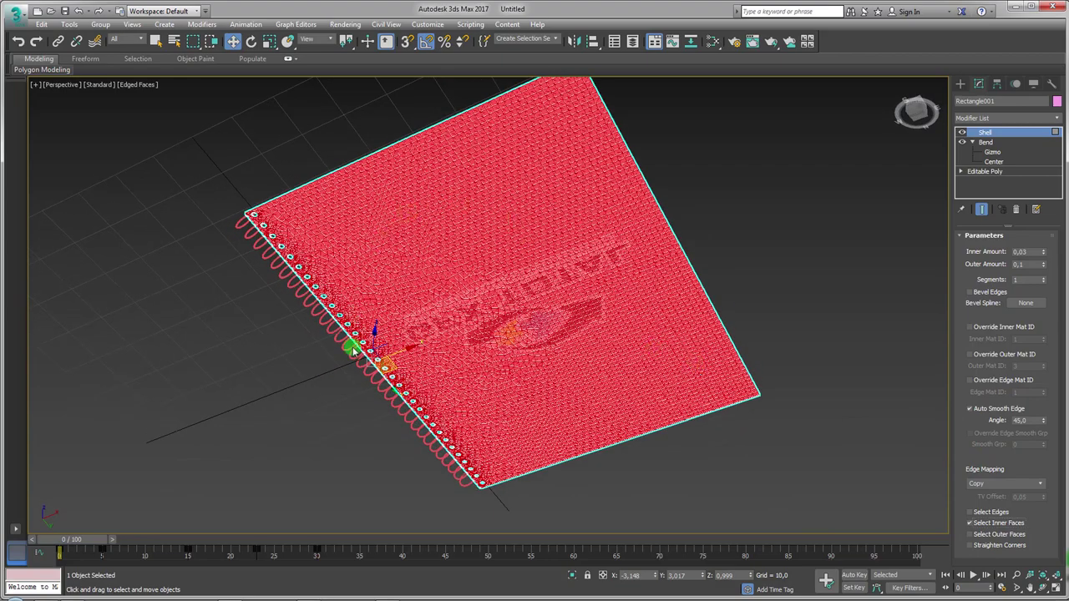
pyautogui.keyDown('alt'); pyautogui.moveTo(655, 181); pyautogui.dragTo(675, 299, button='middle'); pyautogui.keyUp('alt')
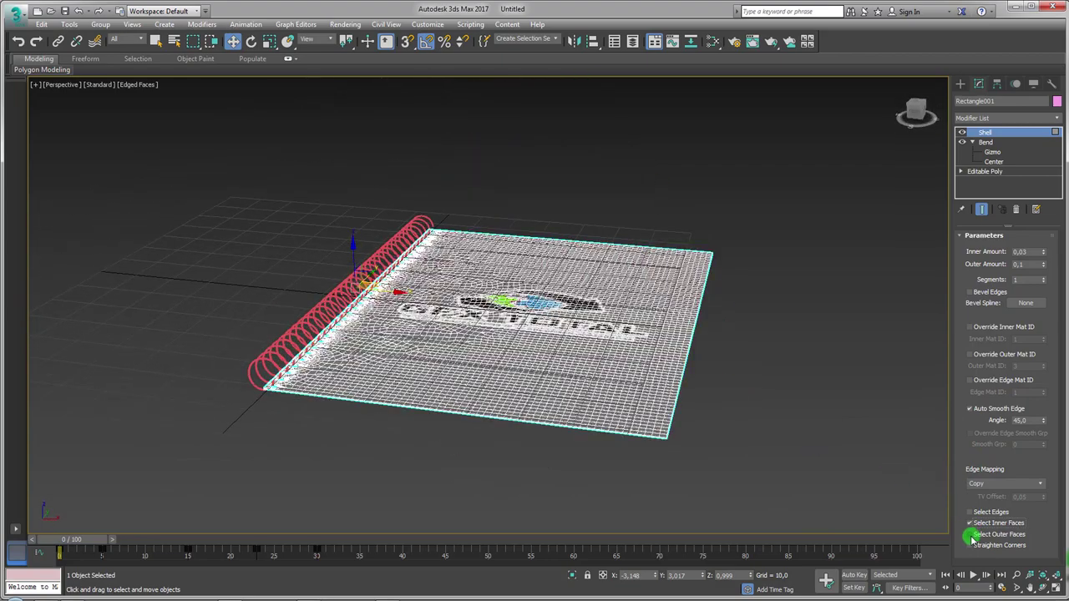
pyautogui.click(969, 534)
pyautogui.moveTo(721, 342)
pyautogui.keyDown('alt'); pyautogui.mouseDown(button='middle')
pyautogui.moveTo(713, 446)
pyautogui.moveTo(709, 346)
pyautogui.moveTo(712, 374)
pyautogui.mouseUp(button='middle'); pyautogui.keyUp('alt')
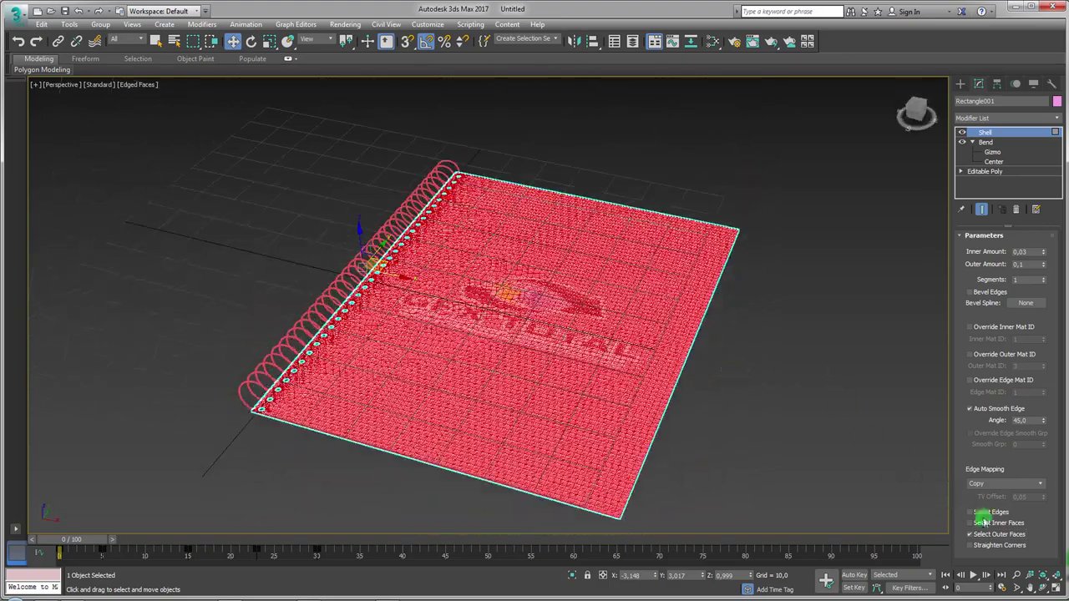
pyautogui.click(971, 535)
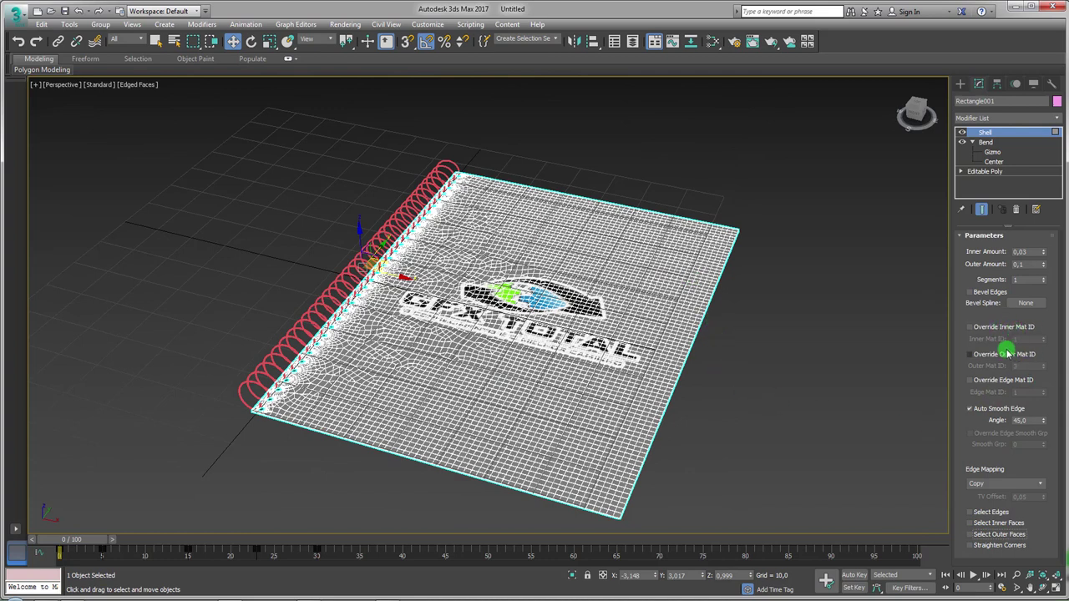
# Step: Override inner material ID to 1 and outer to 2, then open the Slate Material Editor
pyautogui.click(970, 328)
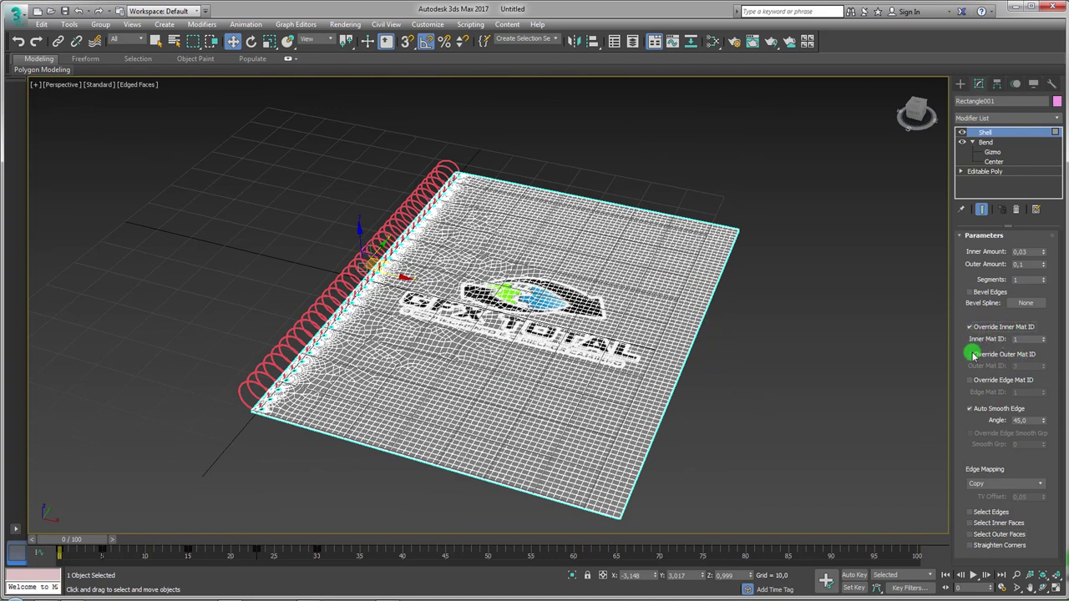
pyautogui.click(969, 355)
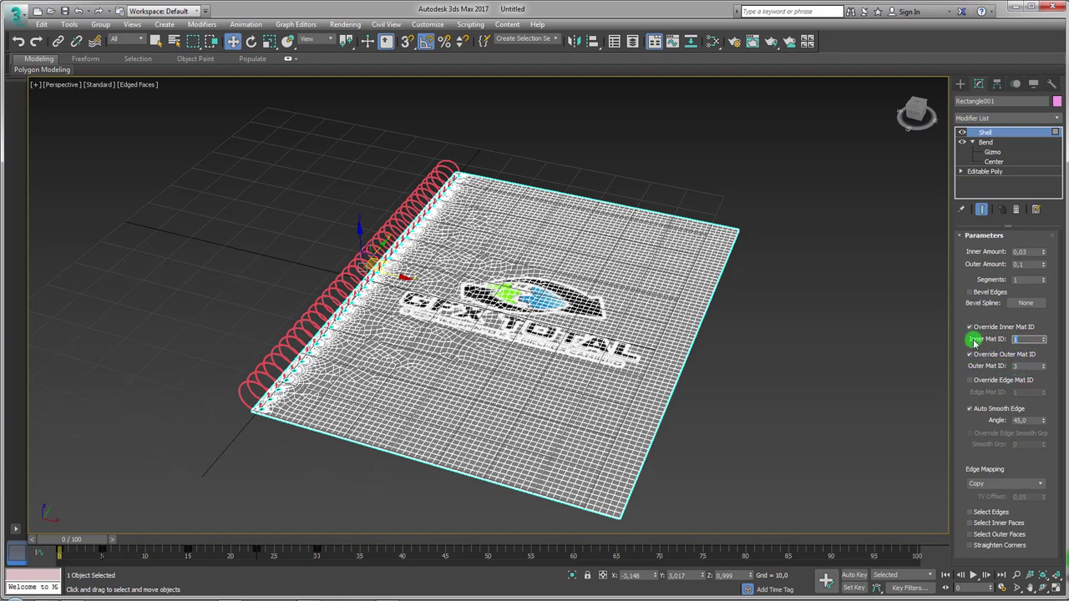
pyautogui.moveTo(1032, 367); pyautogui.dragTo(1002, 366)
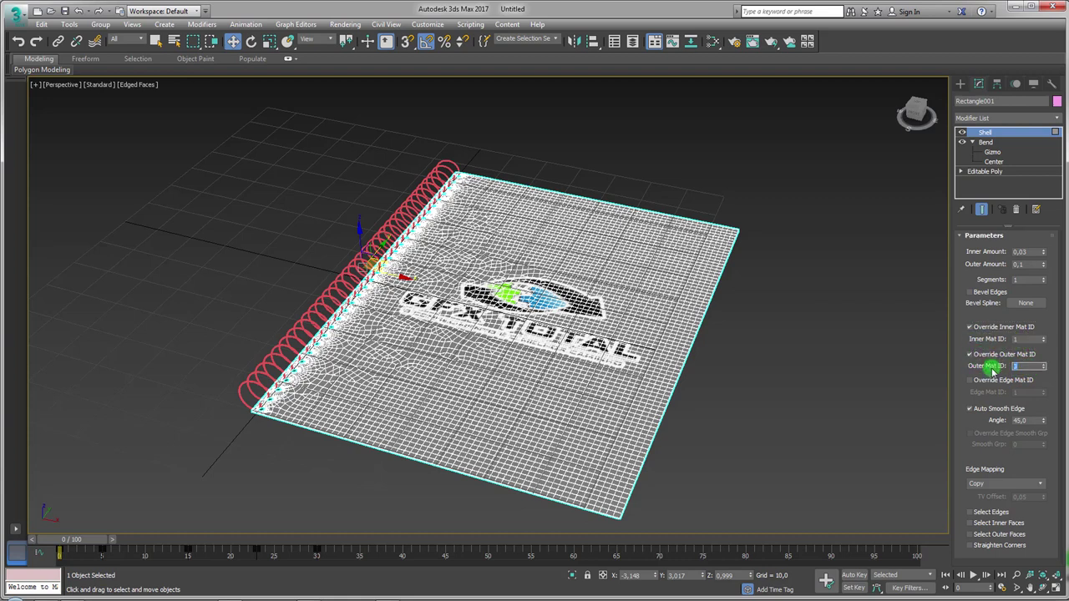
pyautogui.click(714, 44)
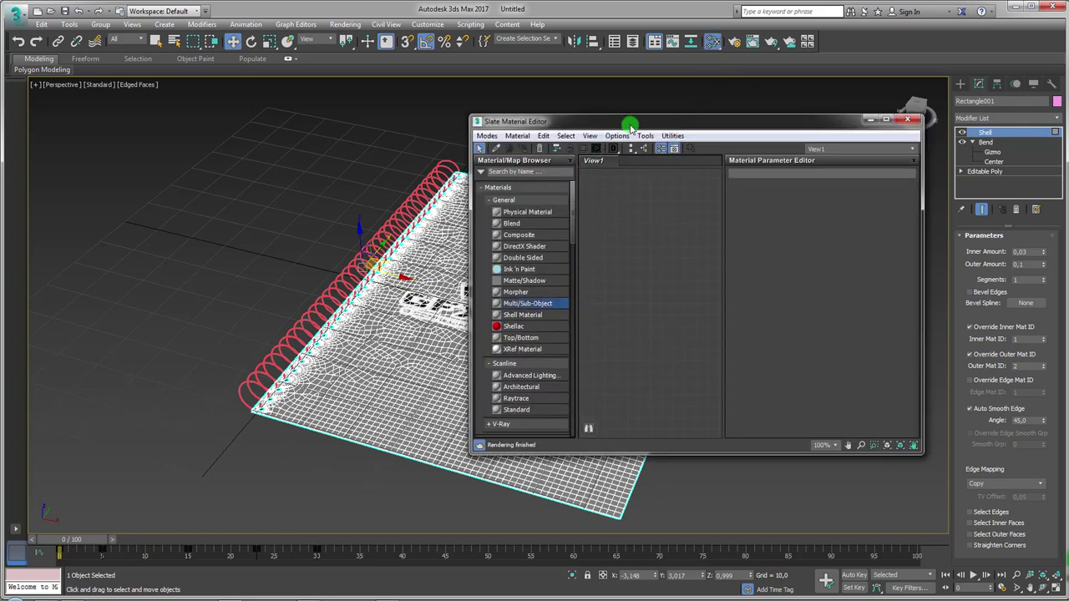
# Step: Pick the page's existing material into the Slate editor and lay out its node tree
pyautogui.moveTo(631, 127); pyautogui.dragTo(754, 128)
pyautogui.click(620, 150)
pyautogui.click(563, 231)
pyautogui.click(781, 250)
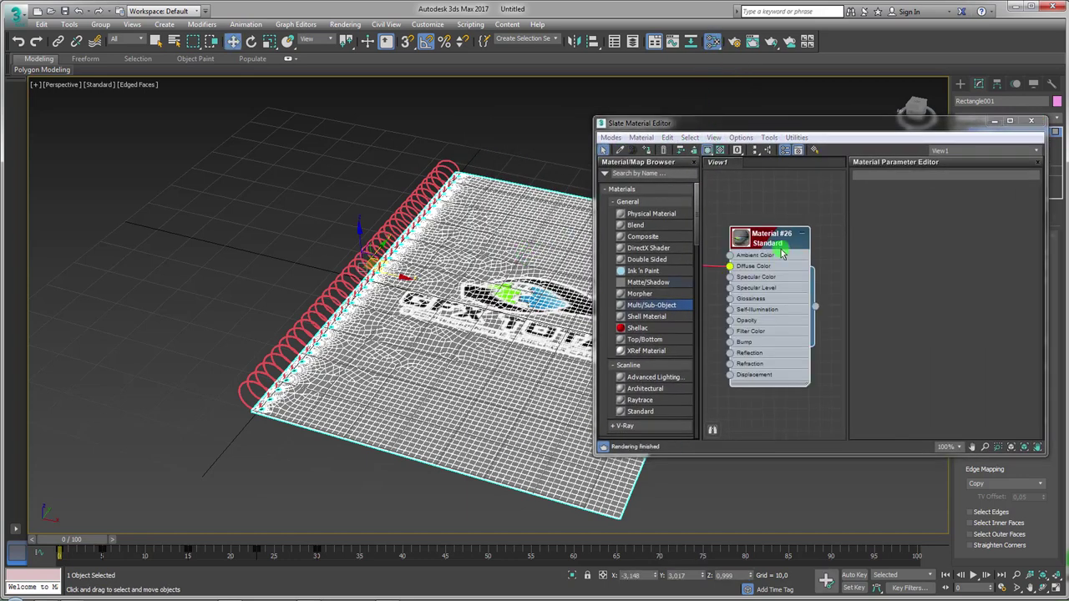
pyautogui.scroll(-2, 773, 246)
pyautogui.scroll(-2, 772, 247)
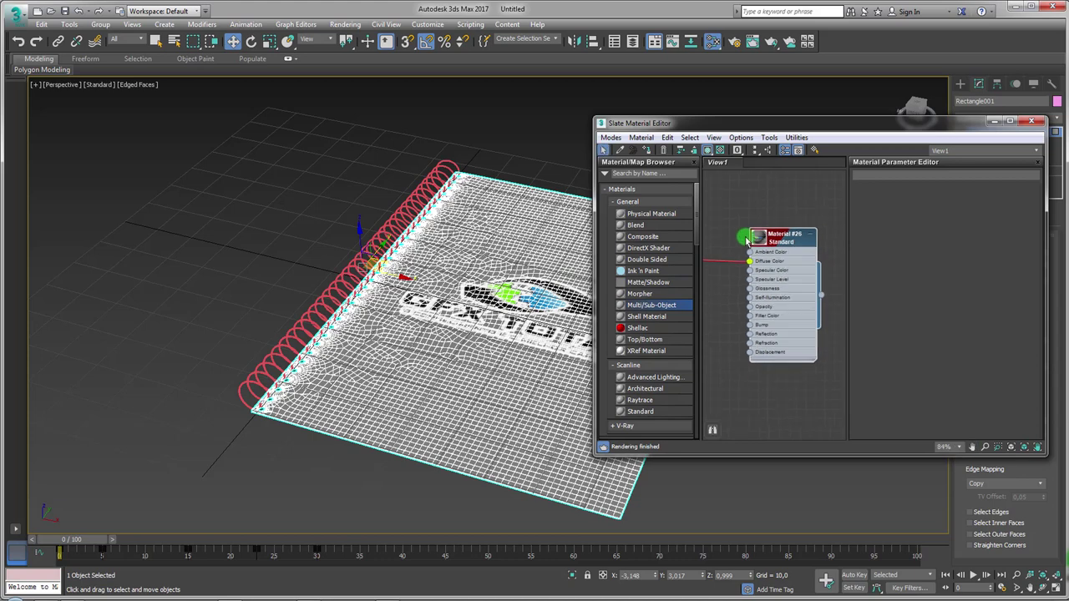
pyautogui.click(1029, 165)
pyautogui.press('l')
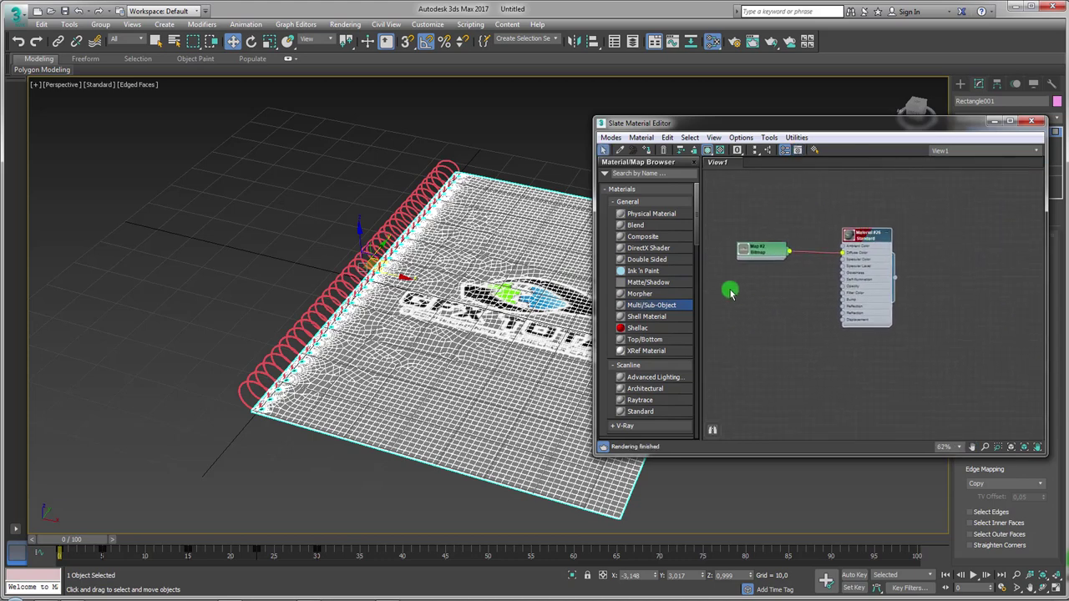
# Step: Add a Multi/Sub-Object material node and reduce it to two sub-material slots
pyautogui.moveTo(646, 311); pyautogui.dragTo(956, 286)
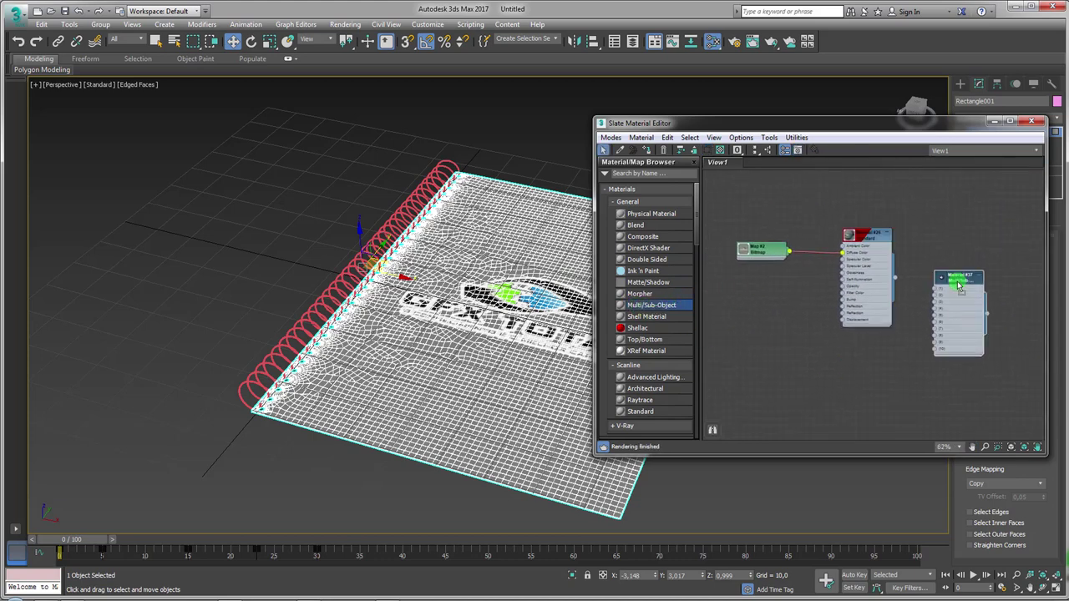
pyautogui.moveTo(926, 289); pyautogui.dragTo(799, 248, button='middle')
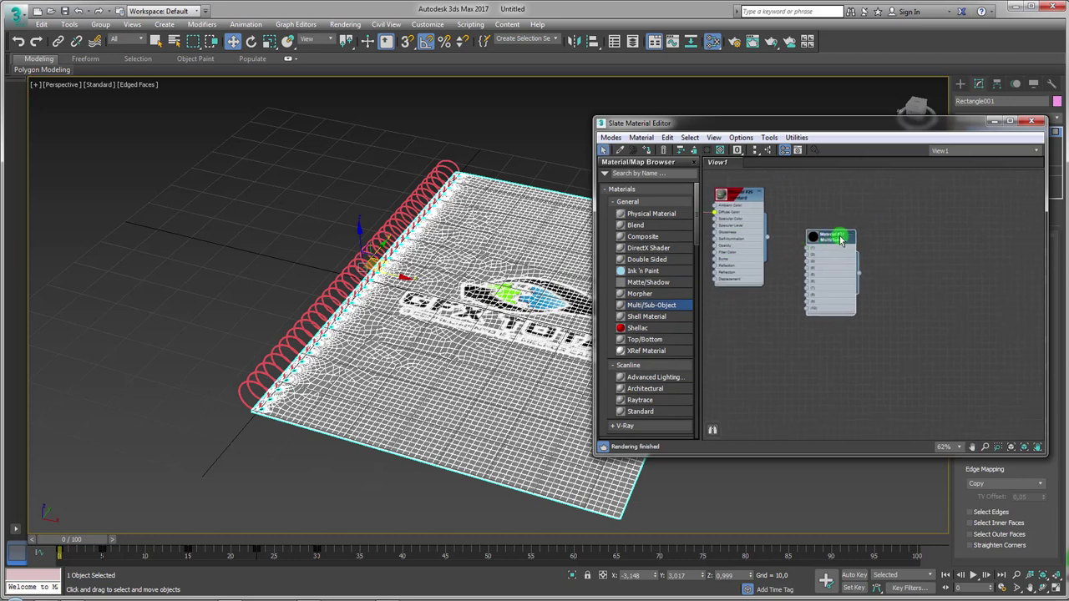
pyautogui.doubleClick(828, 241)
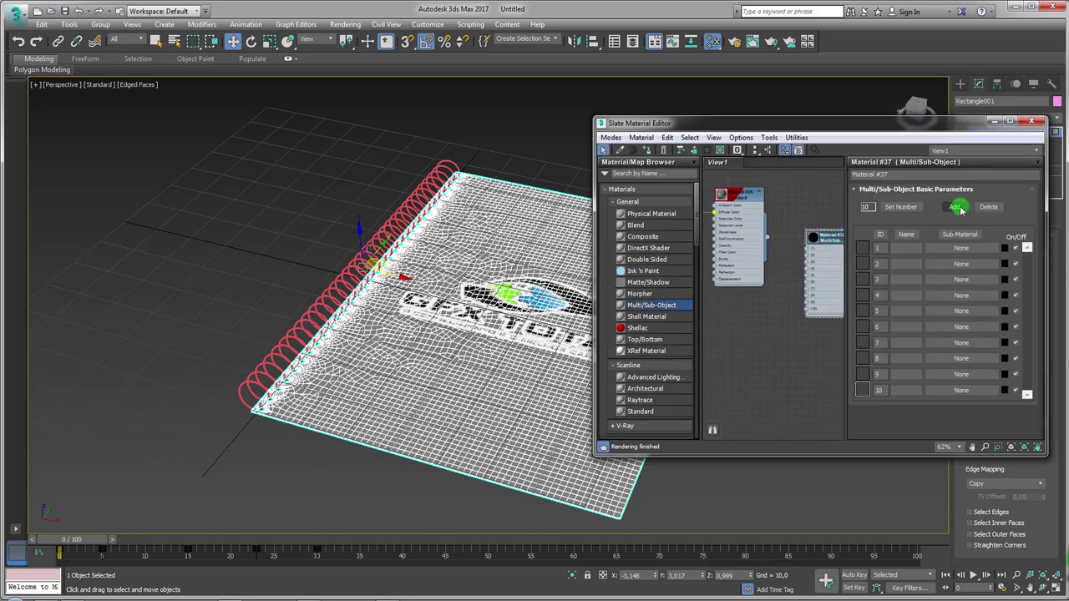
pyautogui.click(988, 207)
pyautogui.click(988, 207)
pyautogui.click(987, 207)
pyautogui.click(988, 207)
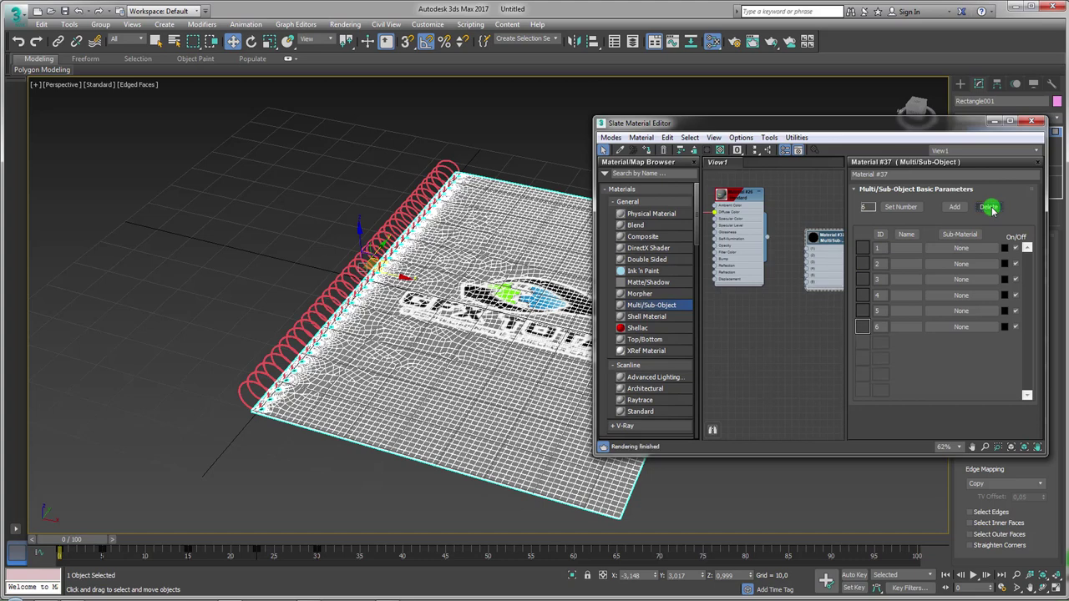
pyautogui.click(988, 207)
pyautogui.click(988, 207)
pyautogui.click(988, 207)
pyautogui.click(988, 207)
pyautogui.moveTo(774, 234)
pyautogui.mouseDown(button='middle')
pyautogui.moveTo(796, 272)
pyautogui.moveTo(710, 253)
pyautogui.mouseUp(button='middle')
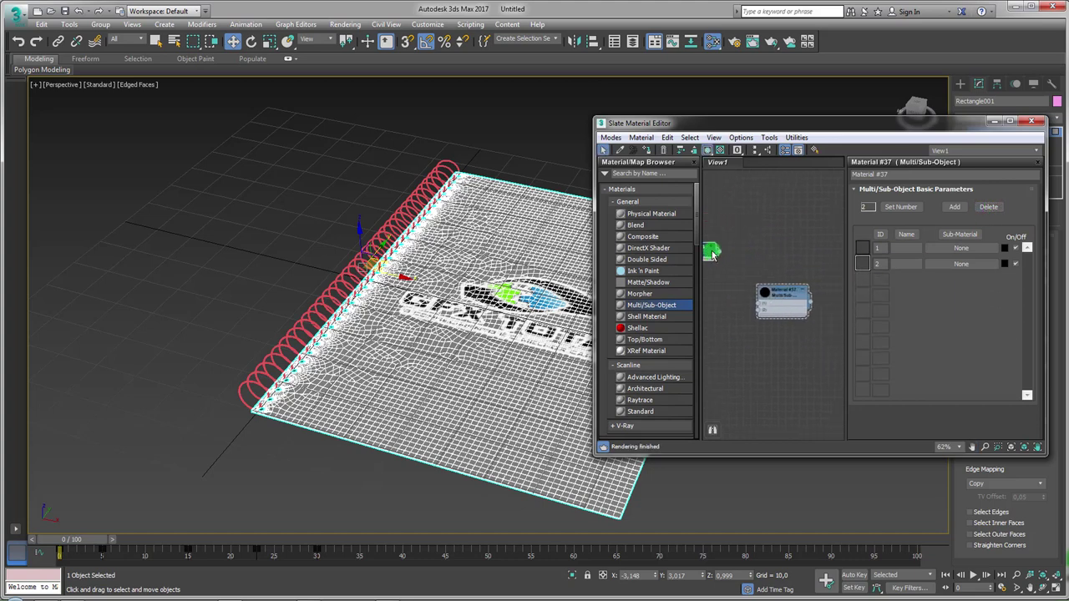
# Step: Wire the logo Material #26 into slot 1 and a new Standard material into slot 2
pyautogui.moveTo(743, 259)
pyautogui.mouseDown()
pyautogui.moveTo(759, 305)
pyautogui.moveTo(800, 266)
pyautogui.mouseUp()
pyautogui.scroll(-2, 791, 253)
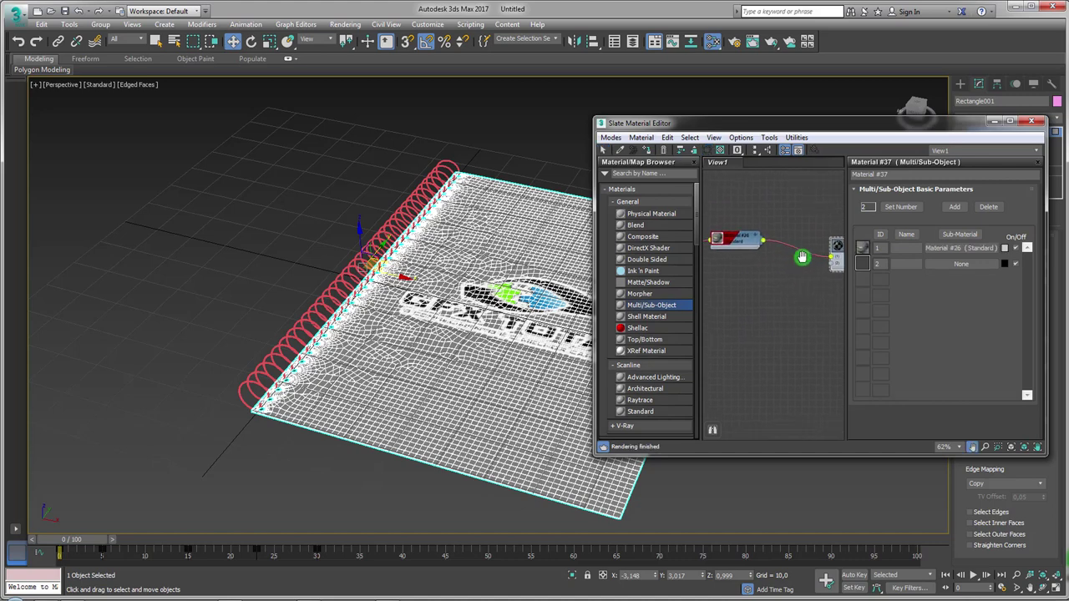
pyautogui.moveTo(782, 275); pyautogui.dragTo(747, 280, button='middle')
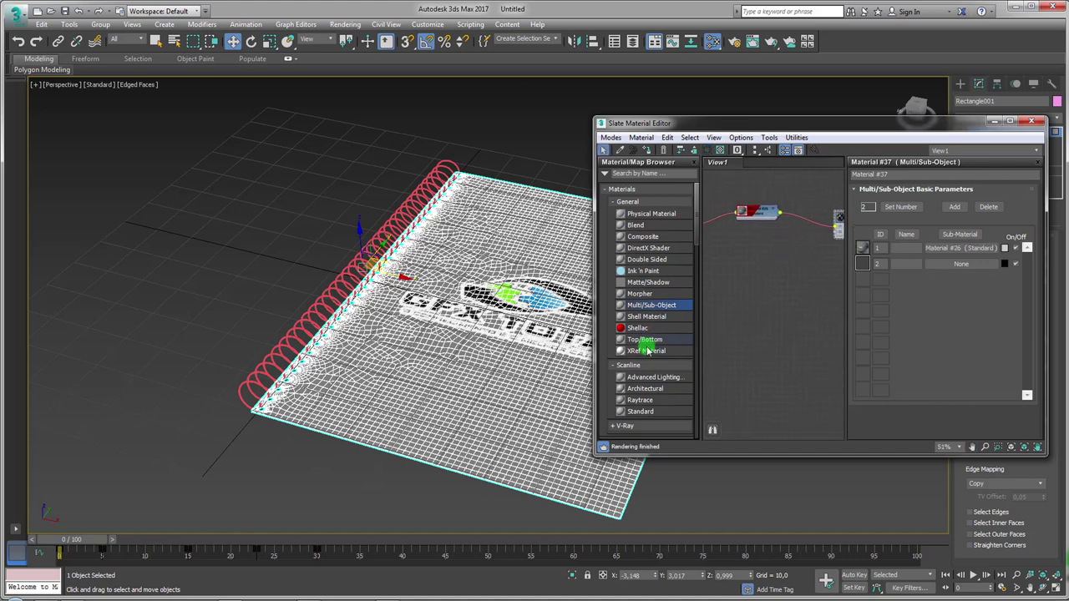
pyautogui.moveTo(637, 415)
pyautogui.mouseDown()
pyautogui.moveTo(785, 267)
pyautogui.moveTo(831, 249)
pyautogui.mouseUp()
pyautogui.moveTo(814, 288)
pyautogui.mouseDown(button='middle')
pyautogui.moveTo(740, 292)
pyautogui.moveTo(736, 222)
pyautogui.mouseUp(button='middle')
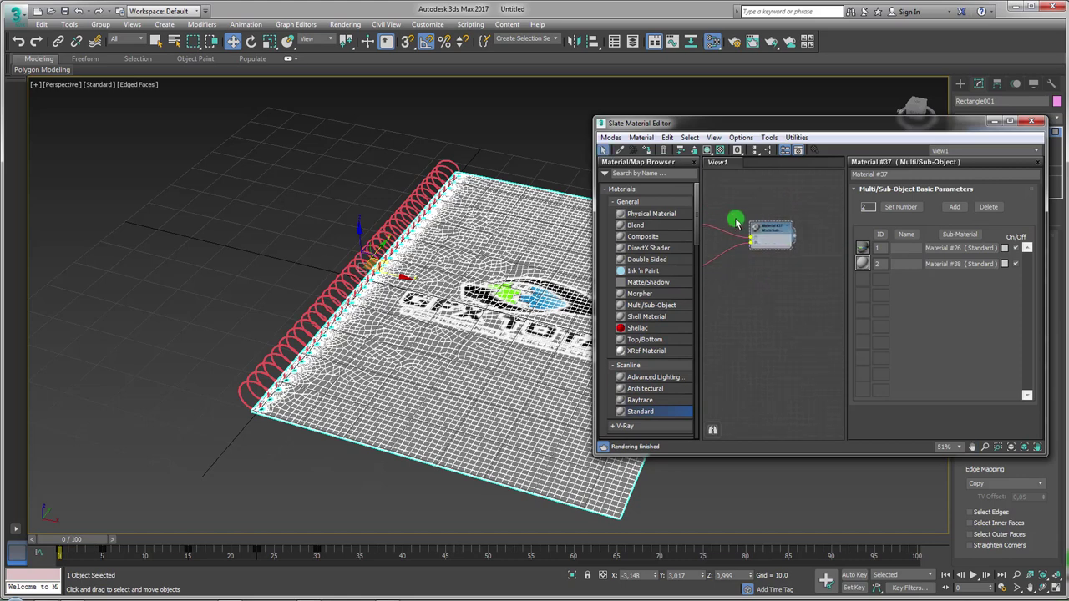
# Step: Assign the Multi/Sub-Object material to the notebook page and put the editor away
pyautogui.click(1041, 166)
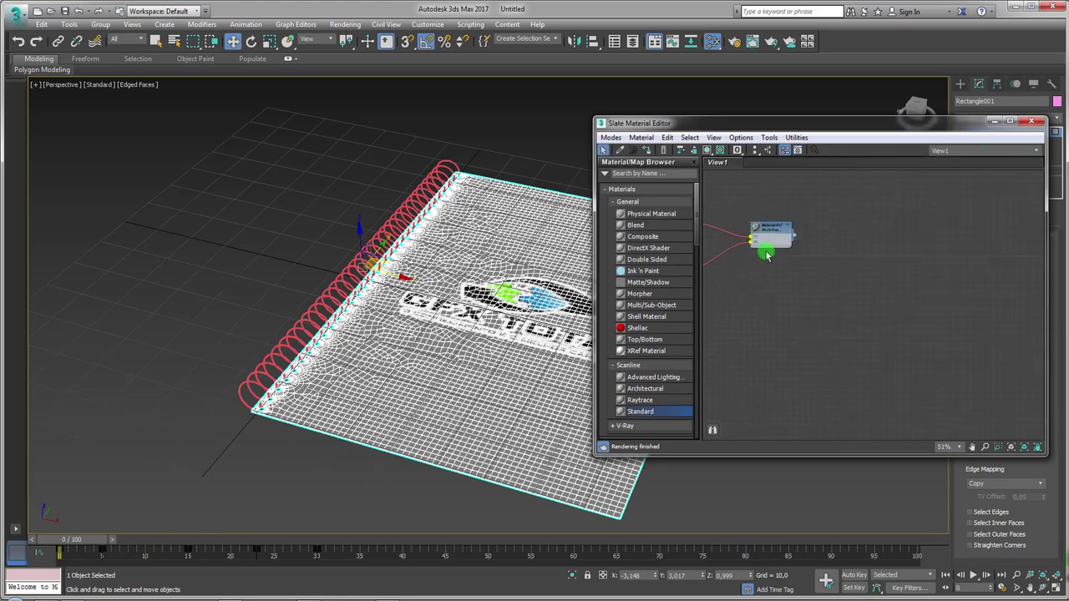
pyautogui.moveTo(799, 237); pyautogui.dragTo(576, 380)
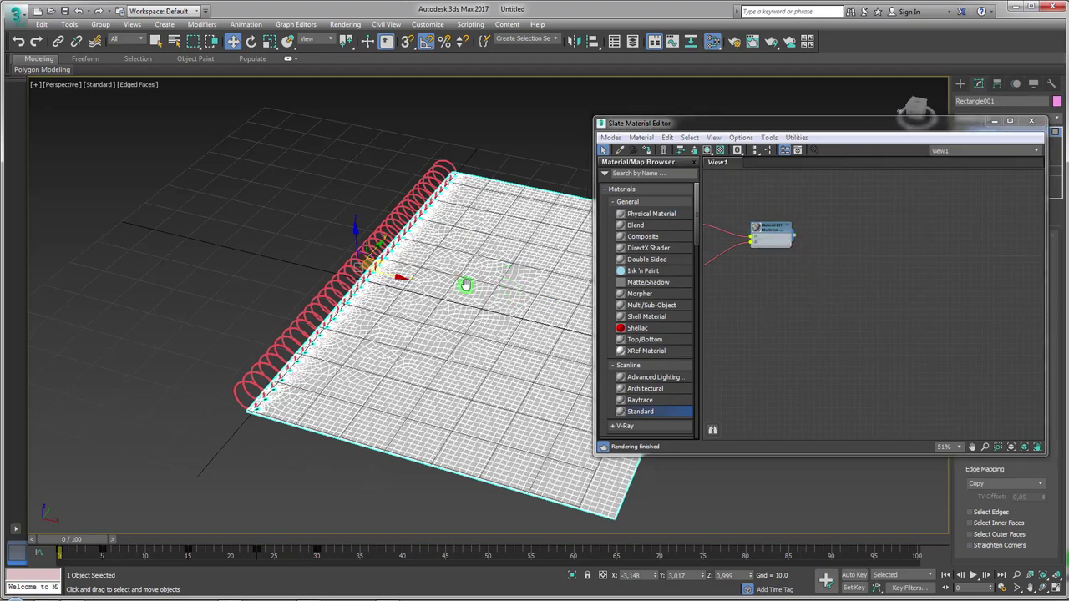
pyautogui.moveTo(468, 291)
pyautogui.keyDown('alt'); pyautogui.mouseDown(button='middle')
pyautogui.moveTo(425, 295)
pyautogui.moveTo(438, 193)
pyautogui.moveTo(448, 322)
pyautogui.moveTo(401, 236)
pyautogui.moveTo(438, 327)
pyautogui.mouseUp(button='middle'); pyautogui.keyUp('alt')
pyautogui.click(993, 122)
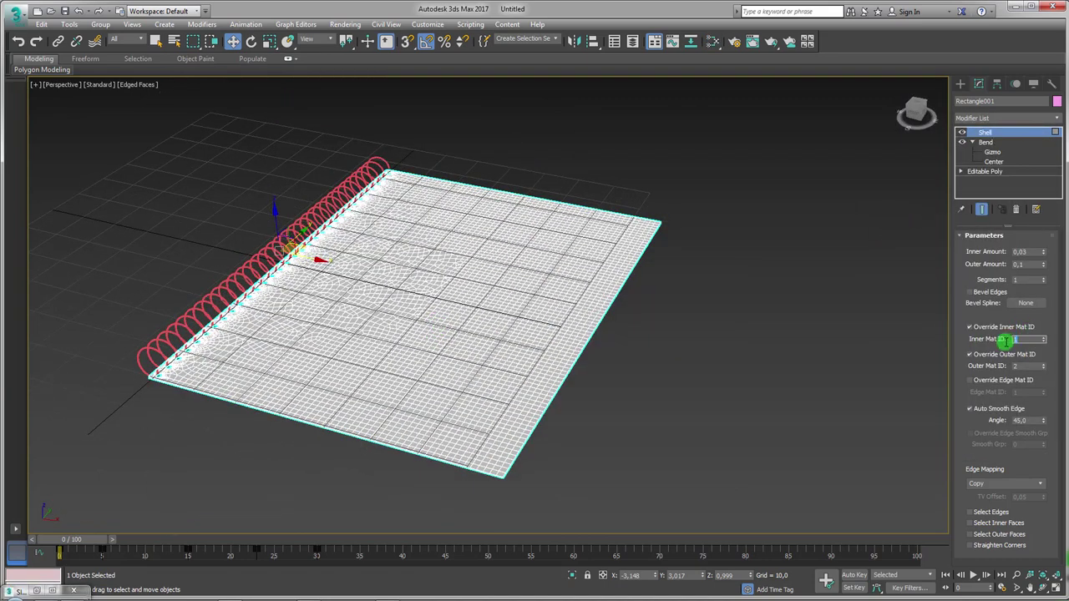
# Step: Set the Shell's Inner Mat ID to 2 and Outer Mat ID to 1
pyautogui.click(1015, 366)
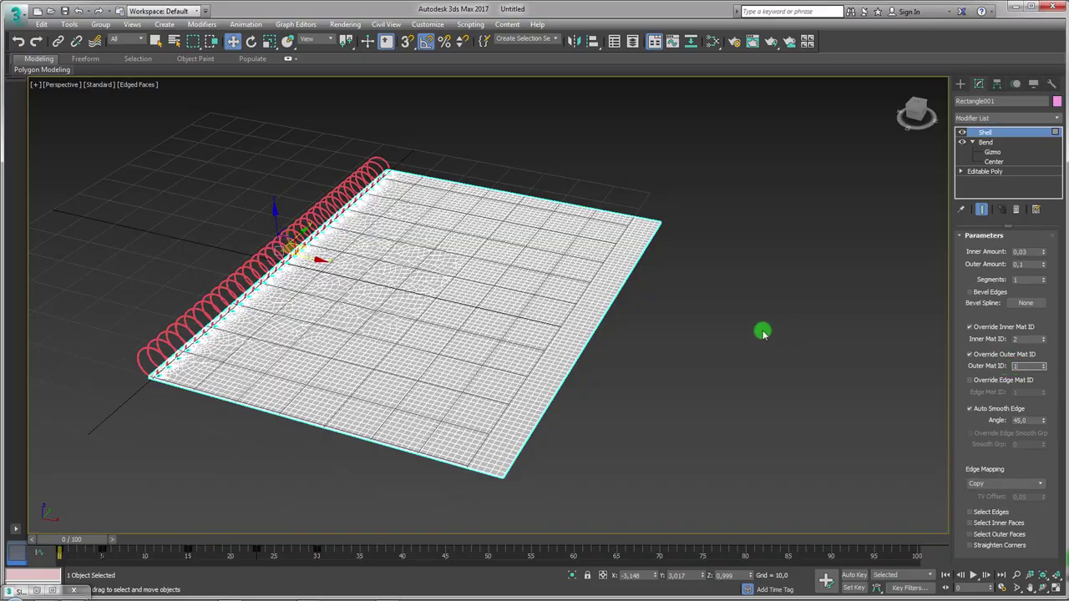
pyautogui.write('1')
pyautogui.moveTo(534, 342)
pyautogui.keyDown('alt'); pyautogui.mouseDown(button='middle')
pyautogui.moveTo(549, 425)
pyautogui.moveTo(548, 268)
pyautogui.moveTo(509, 262)
pyautogui.mouseUp(button='middle'); pyautogui.keyUp('alt')
pyautogui.click(684, 185)
pyautogui.moveTo(622, 243)
pyautogui.keyDown('alt'); pyautogui.mouseDown(button='middle')
pyautogui.moveTo(573, 212)
pyautogui.moveTo(601, 205)
pyautogui.moveTo(642, 291)
pyautogui.moveTo(648, 337)
pyautogui.moveTo(634, 229)
pyautogui.moveTo(632, 304)
pyautogui.moveTo(684, 84)
pyautogui.mouseUp(button='middle'); pyautogui.keyUp('alt')
# Step: Give Material #38 a yellow diffuse colour in the Slate Material Editor
pyautogui.click(715, 41)
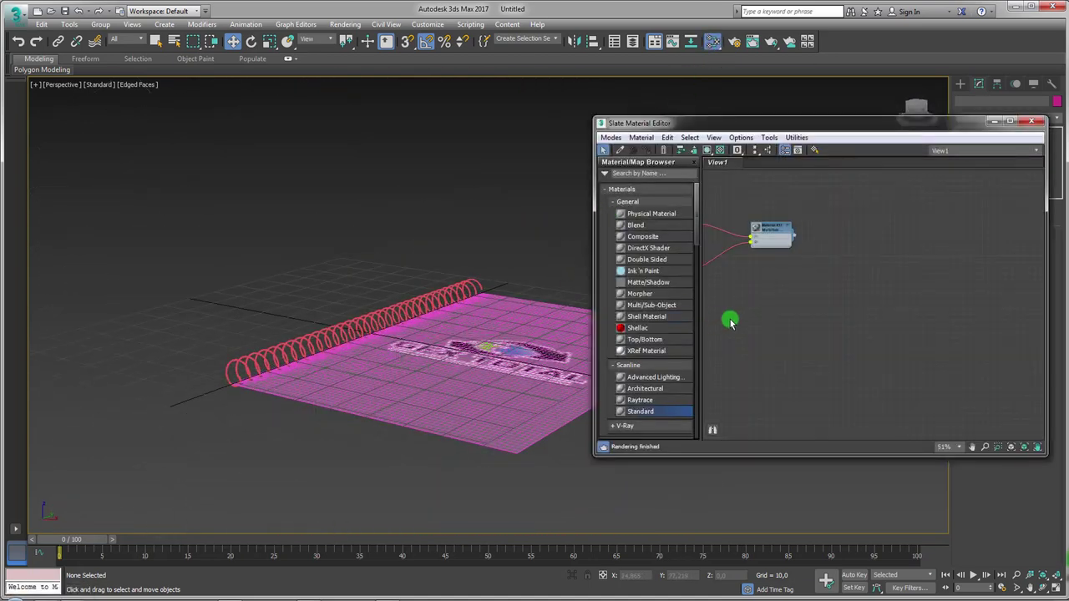
pyautogui.moveTo(709, 287); pyautogui.dragTo(861, 283, button='middle')
pyautogui.doubleClick(830, 261)
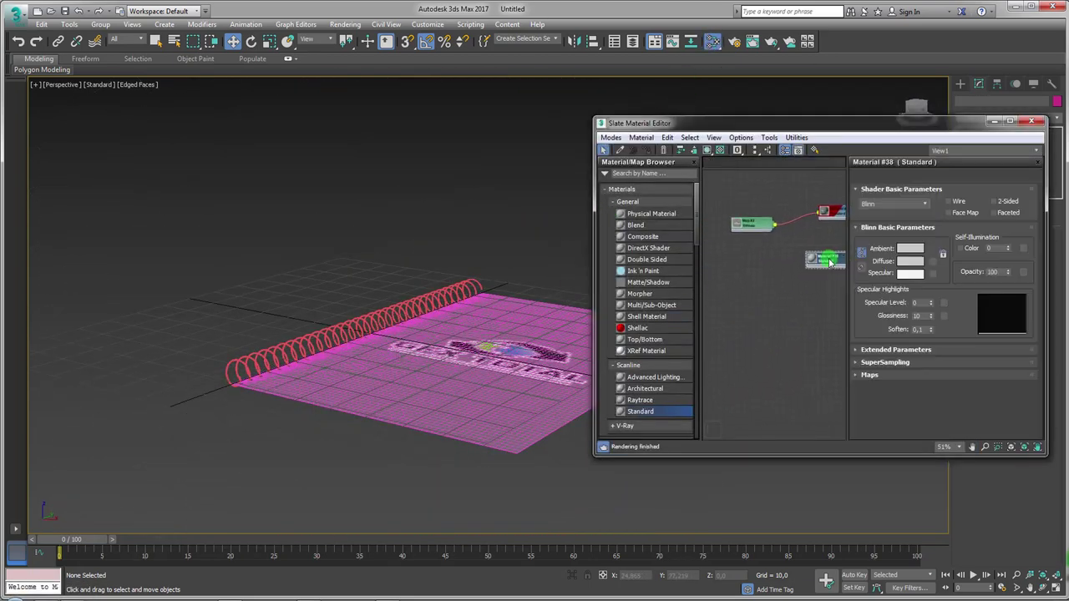
pyautogui.click(910, 260)
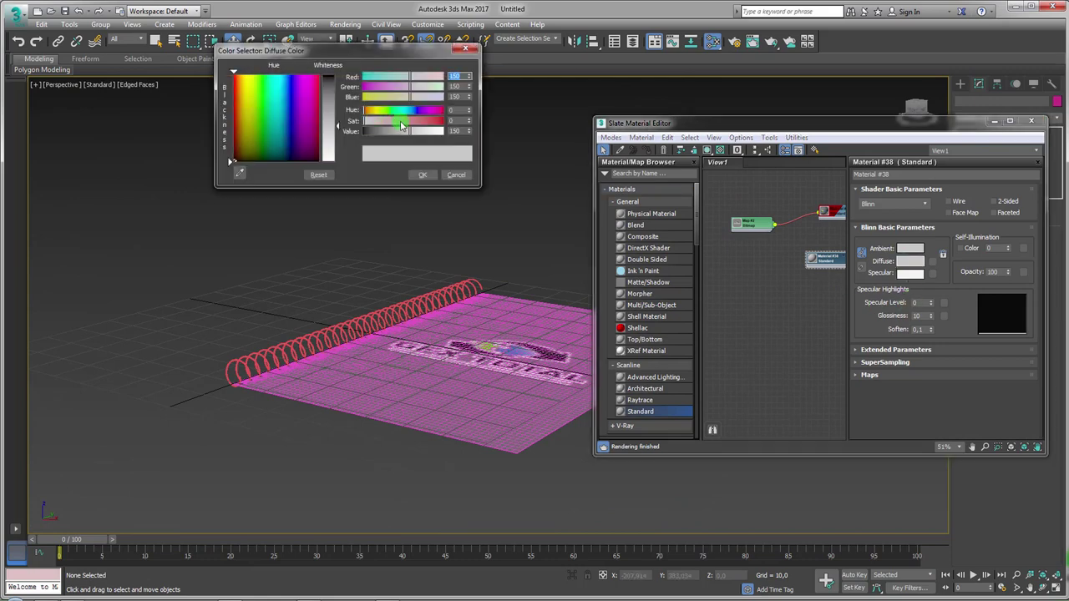
pyautogui.moveTo(424, 124)
pyautogui.mouseDown()
pyautogui.moveTo(443, 121)
pyautogui.moveTo(441, 131)
pyautogui.mouseUp()
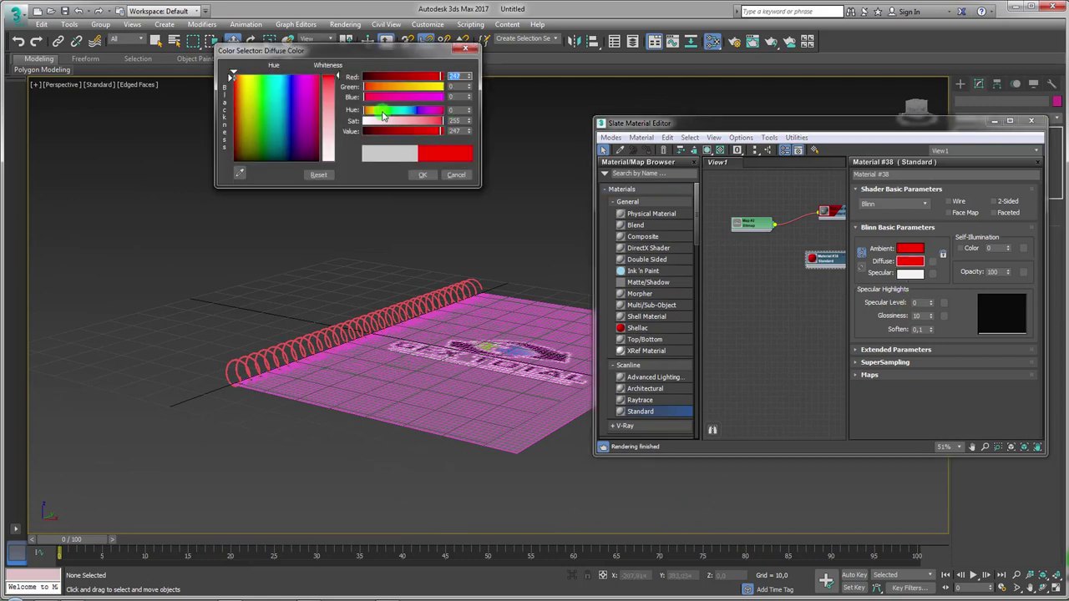
pyautogui.moveTo(365, 111); pyautogui.dragTo(377, 112)
pyautogui.click(422, 175)
pyautogui.moveTo(454, 334)
pyautogui.keyDown('alt'); pyautogui.mouseDown(button='middle')
pyautogui.moveTo(449, 248)
pyautogui.moveTo(377, 341)
pyautogui.moveTo(393, 286)
pyautogui.moveTo(437, 460)
pyautogui.moveTo(422, 329)
pyautogui.mouseUp(button='middle'); pyautogui.keyUp('alt')
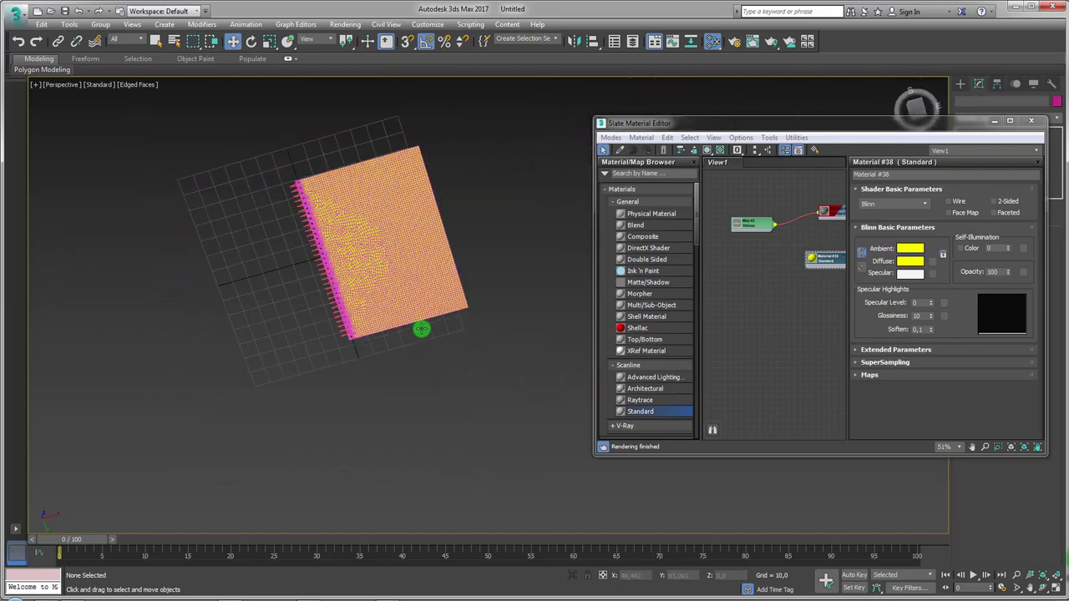
# Step: Switch the viewport to shading without edges and close the Slate Material Editor
pyautogui.press('F4')
pyautogui.moveTo(415, 376)
pyautogui.keyDown('alt'); pyautogui.mouseDown(button='middle')
pyautogui.moveTo(451, 270)
pyautogui.moveTo(453, 389)
pyautogui.mouseUp(button='middle'); pyautogui.keyUp('alt')
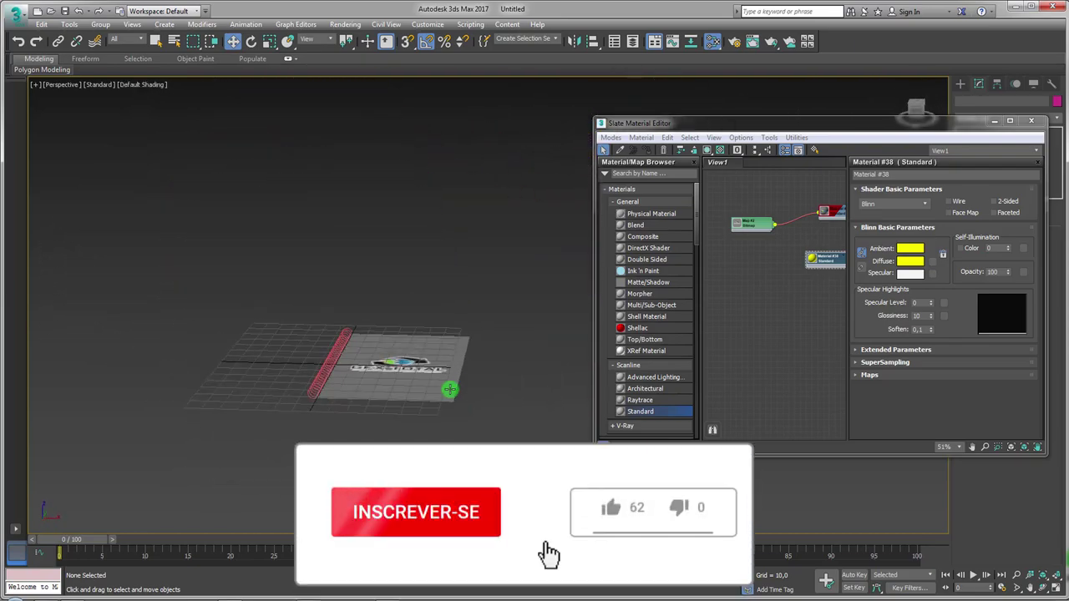
pyautogui.click(993, 121)
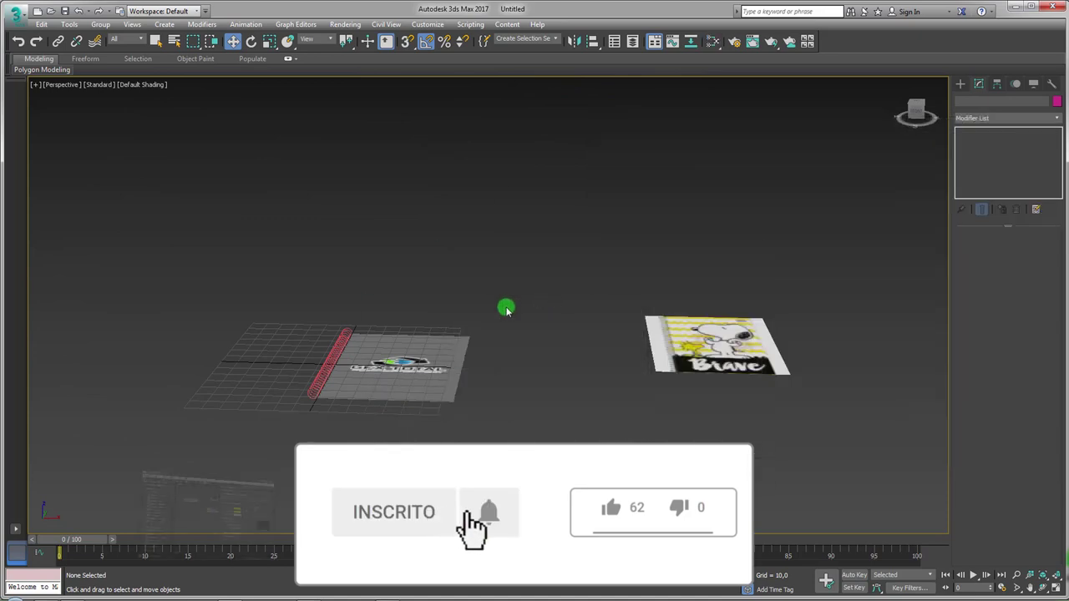
pyautogui.moveTo(503, 306); pyautogui.dragTo(454, 324, button='middle')
pyautogui.scroll(5, 455, 325)
# Step: Select the notebook page and scrub the time slider to preview the Bend curl
pyautogui.click(446, 345)
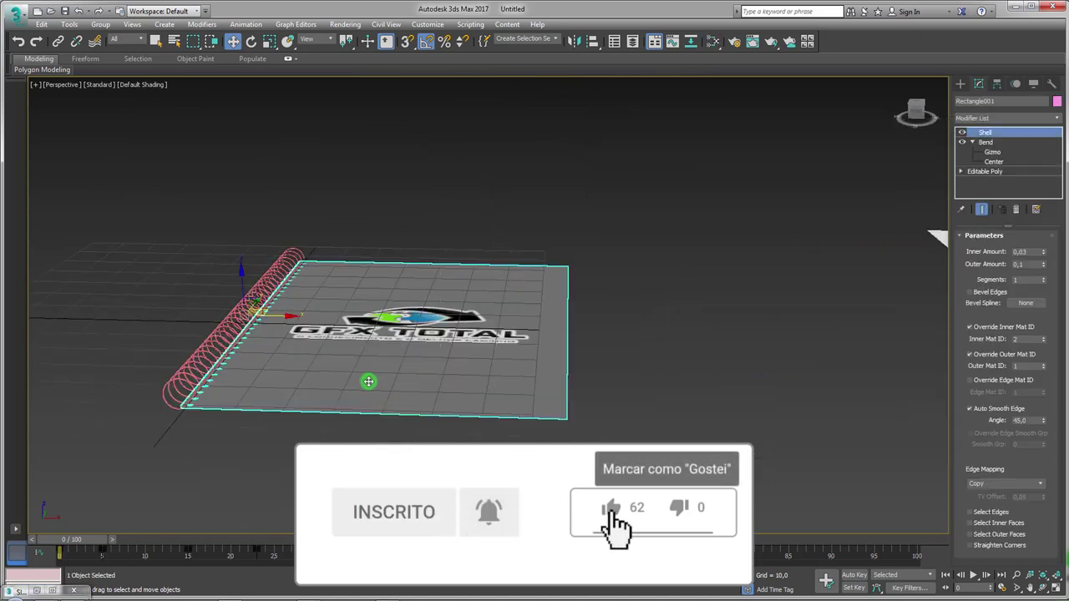
pyautogui.scroll(-1, 367, 382)
pyautogui.moveTo(60, 540)
pyautogui.mouseDown()
pyautogui.moveTo(209, 553)
pyautogui.moveTo(49, 544)
pyautogui.mouseUp()
pyautogui.press('w')
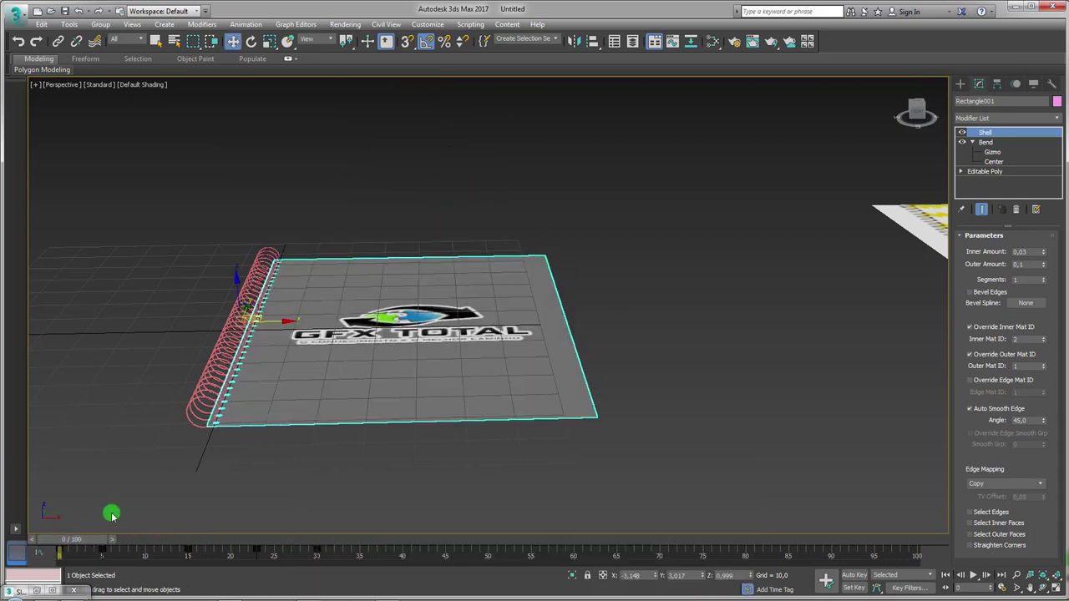